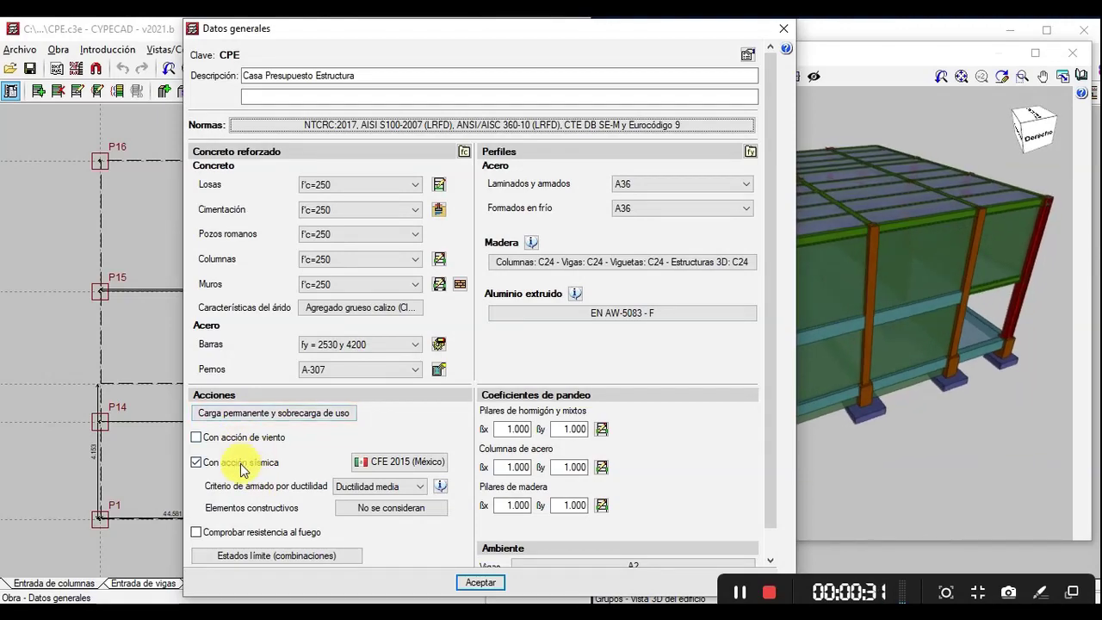
Step: Review and accept the CFE 2015 (México) seismic action settings, agreeing to discard the previous calculation results
click(371, 465)
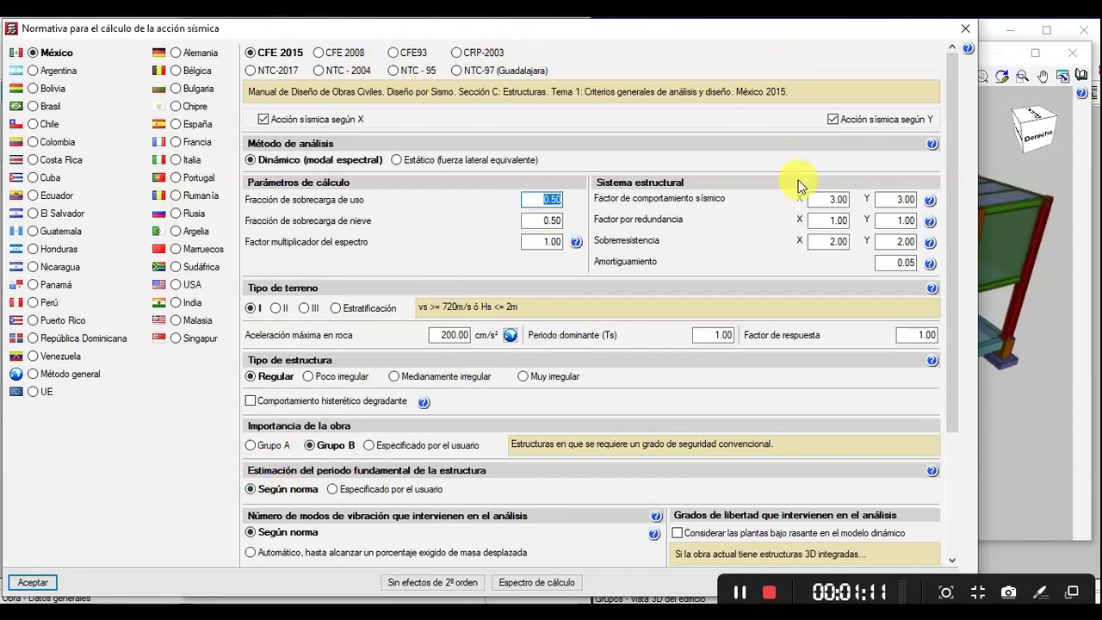
click(753, 585)
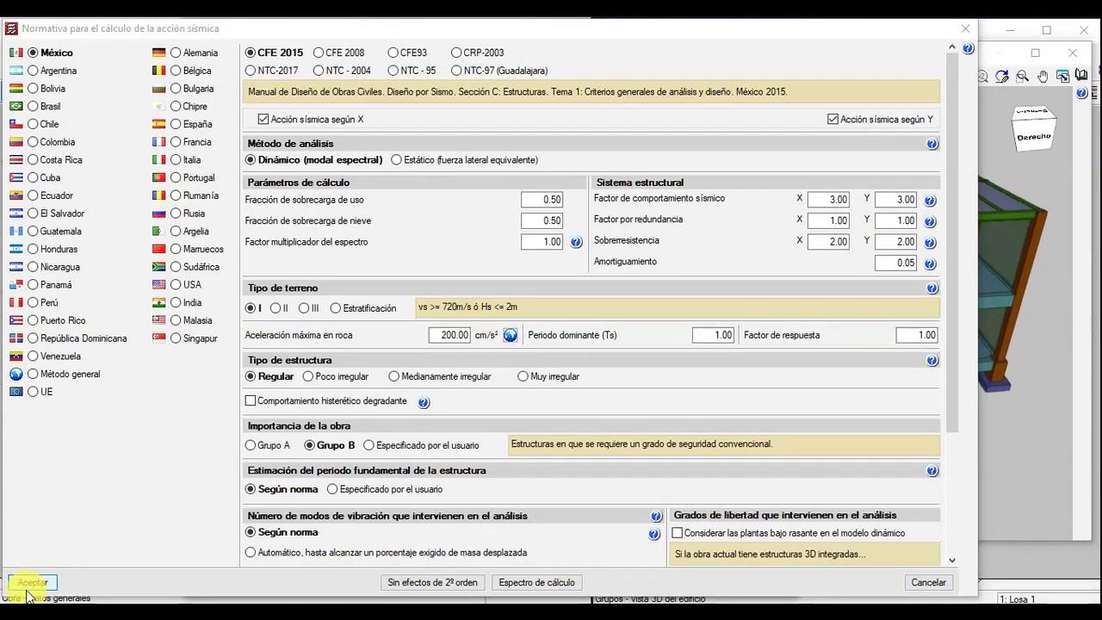
click(31, 582)
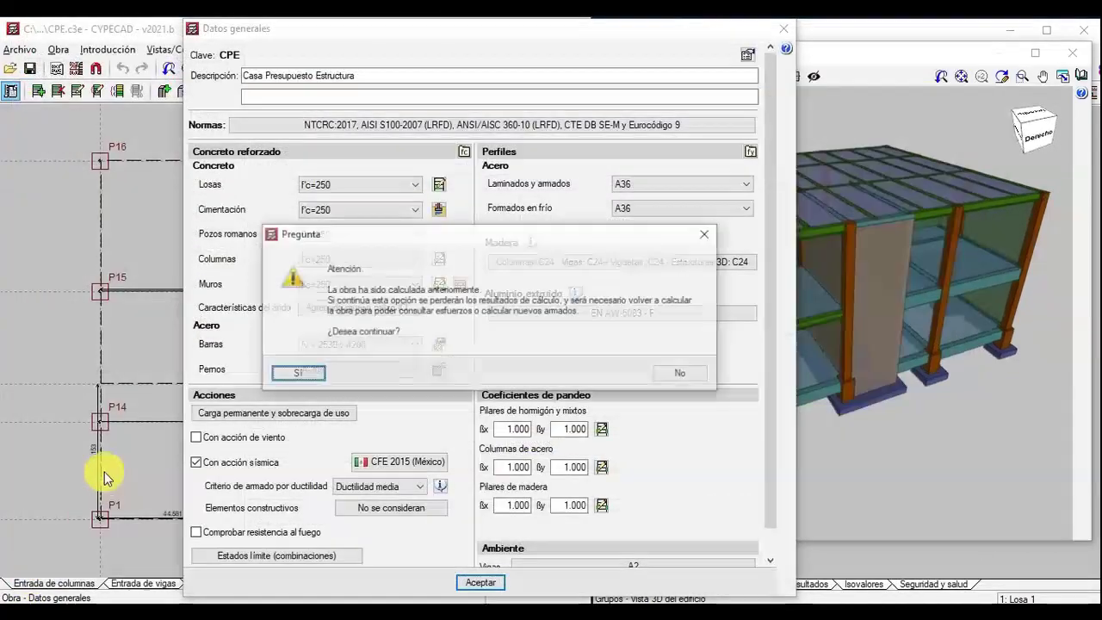
click(297, 375)
Step: Examine the limit state combinations and the additional load hypotheses, then close the general data without changing them
scroll(284, 396, down, 1)
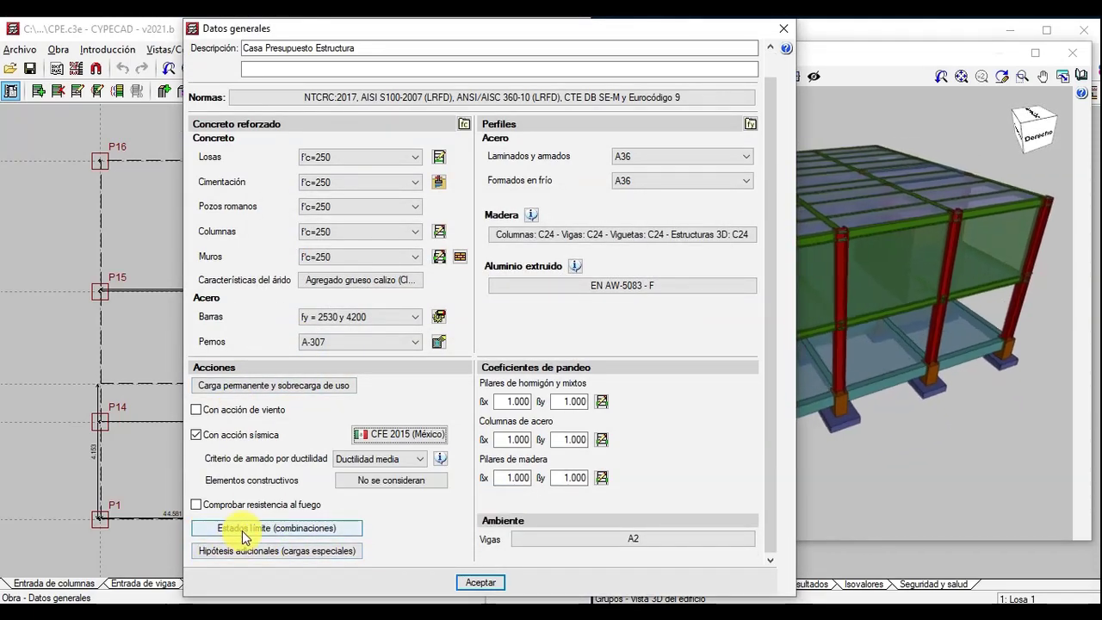
click(242, 529)
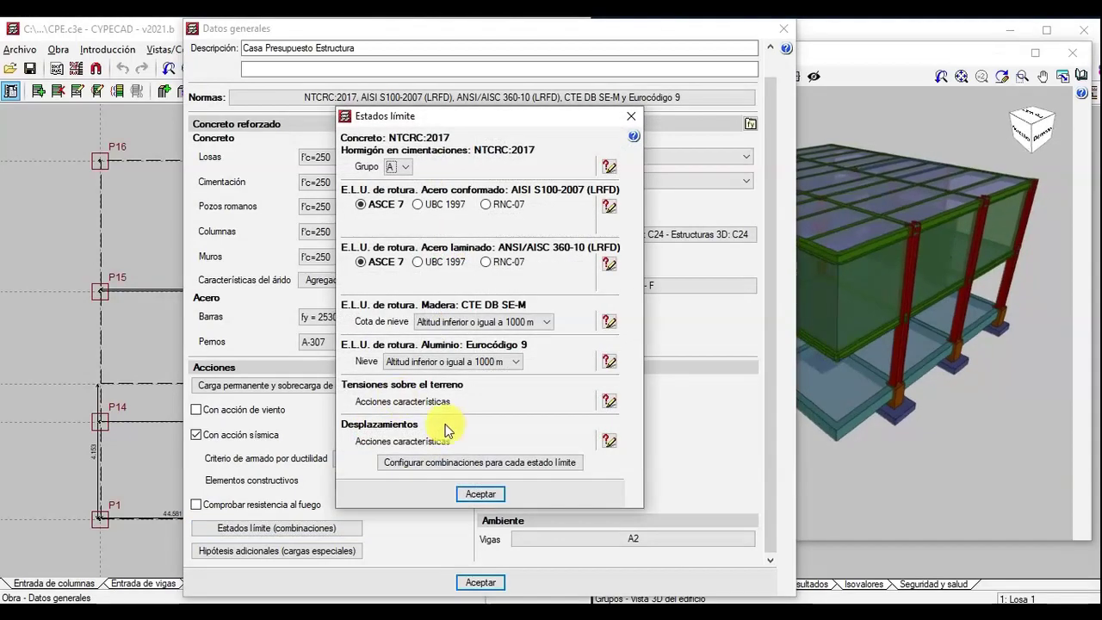
click(475, 494)
click(353, 553)
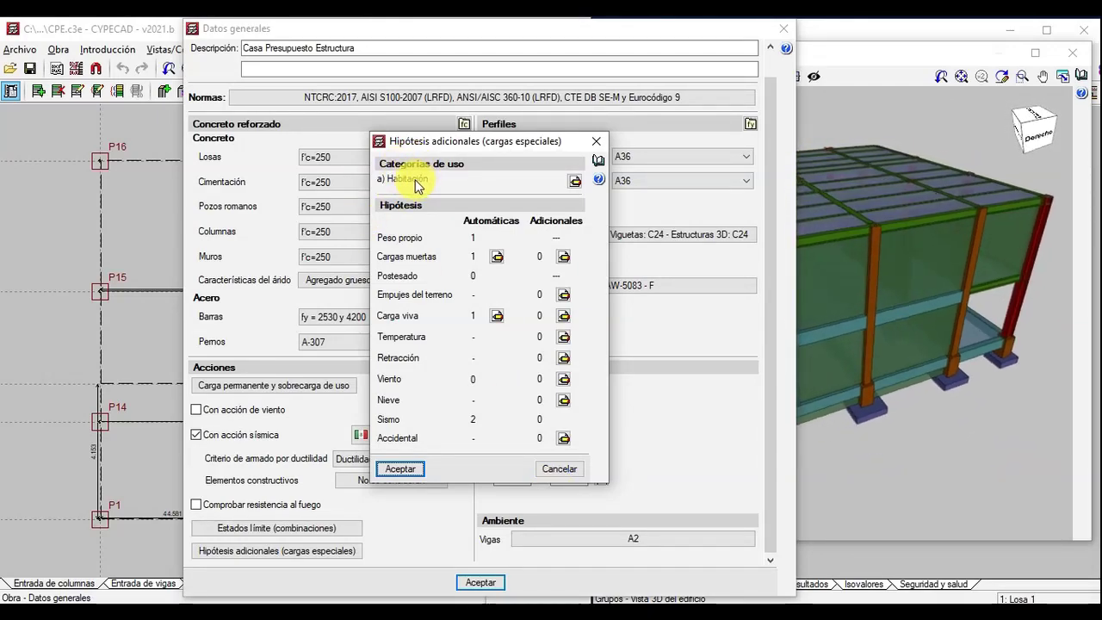
click(570, 472)
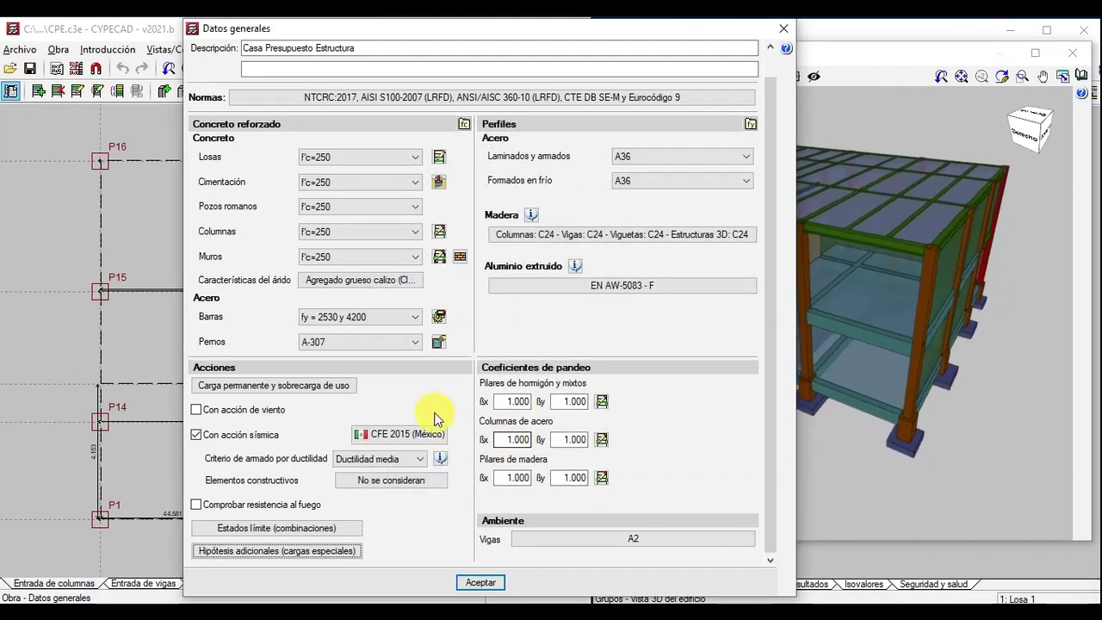
click(491, 584)
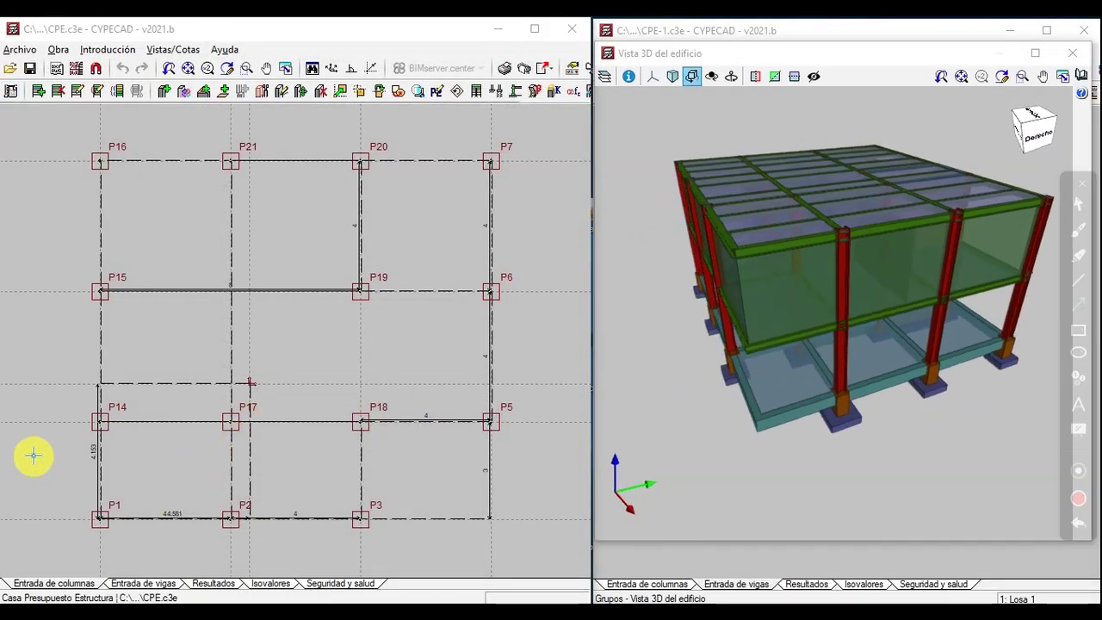
drag(32, 456, 43, 535)
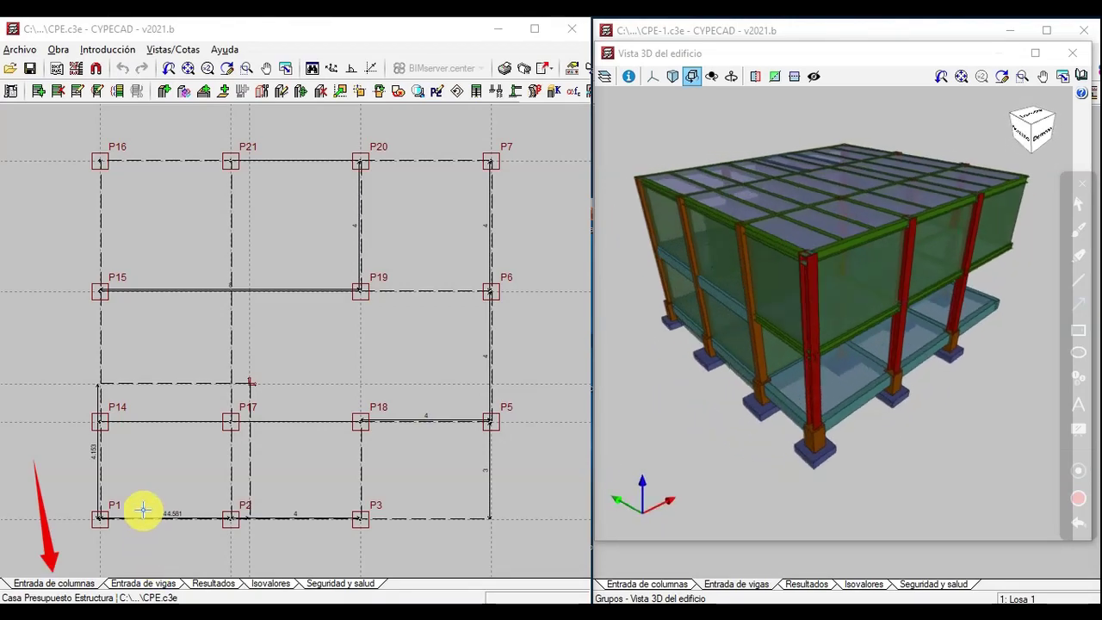
drag(153, 464, 144, 570)
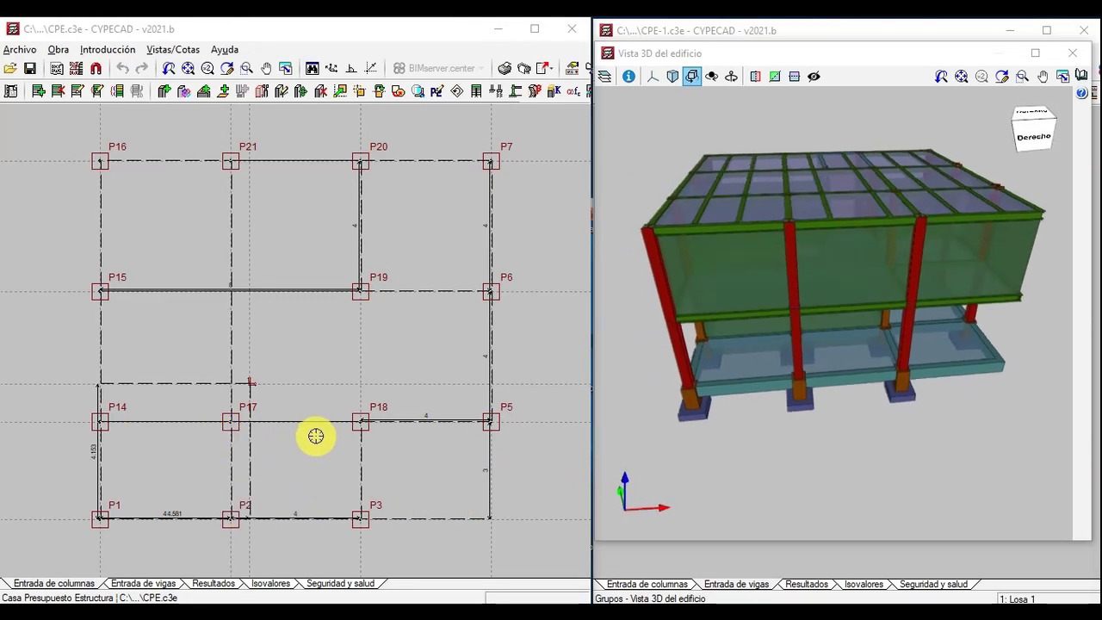
Step: Examine the new column settings and the section material and shape options for the Cubierta floor without creating a column
click(86, 51)
click(76, 88)
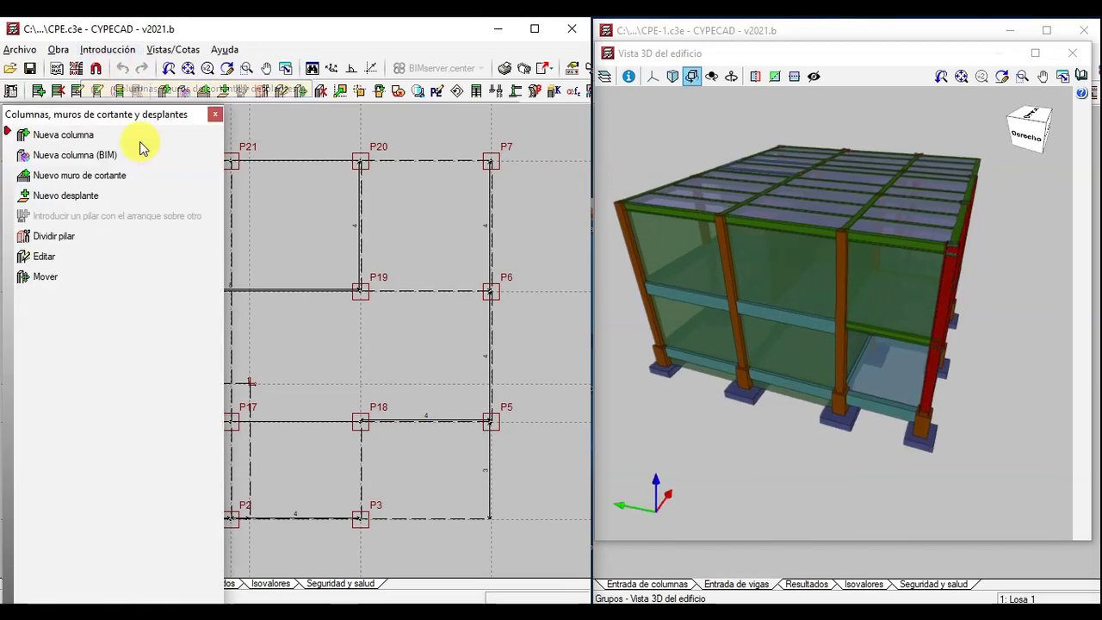
click(72, 133)
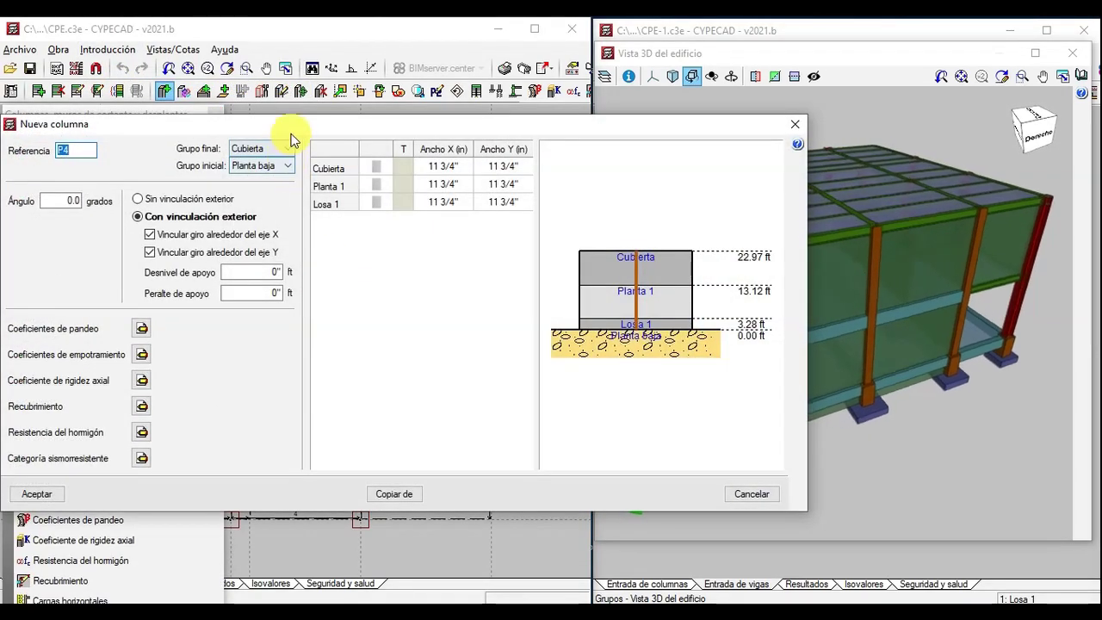
drag(302, 121, 355, 122)
click(434, 162)
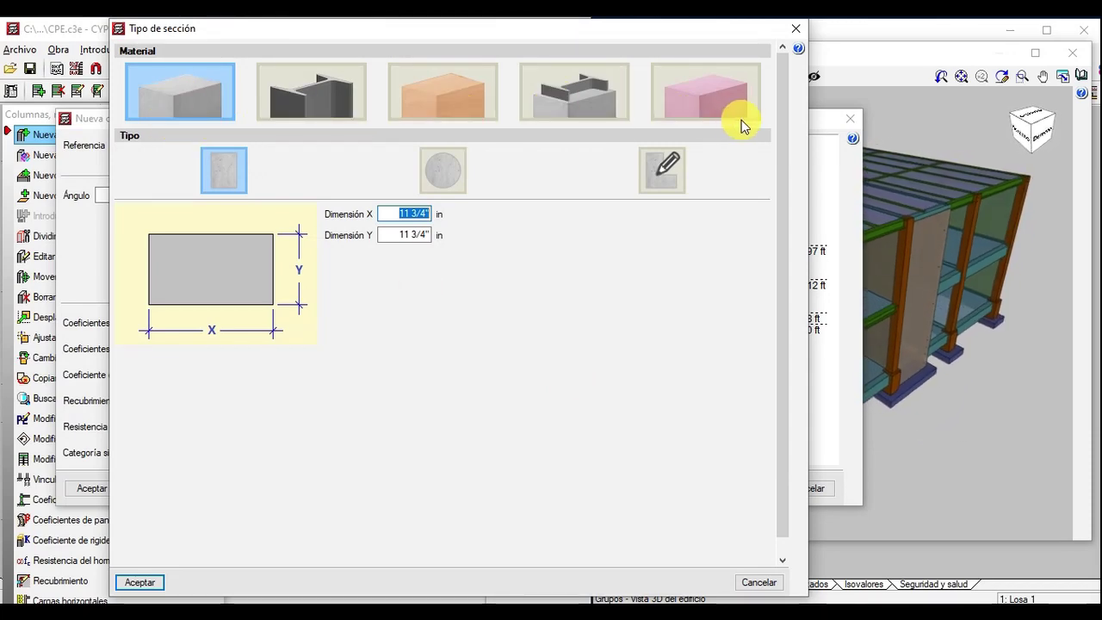
click(795, 29)
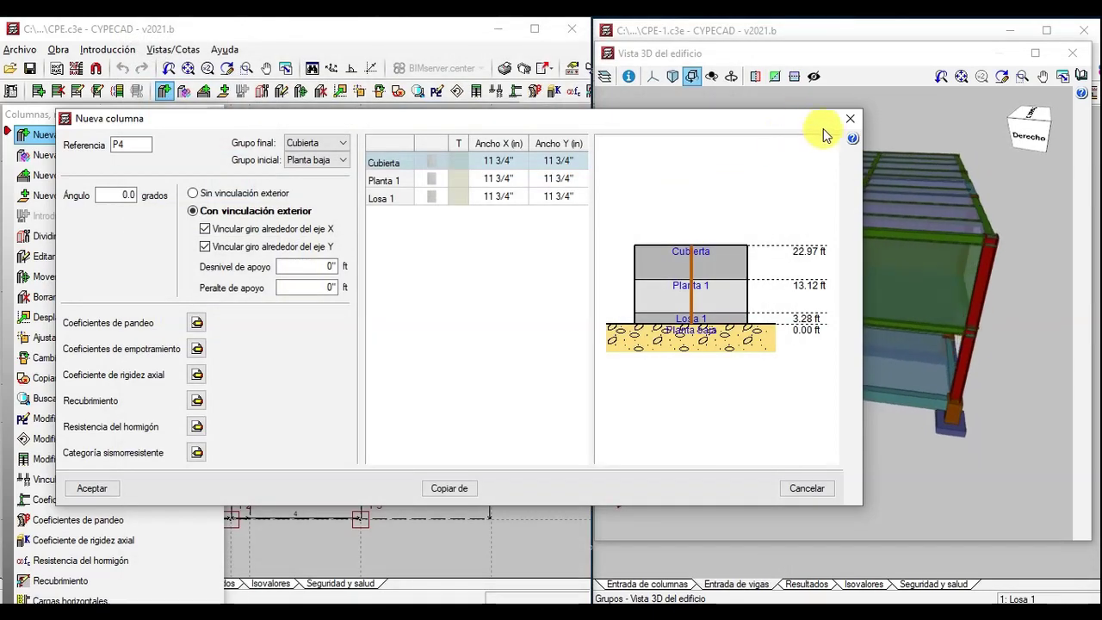
click(847, 119)
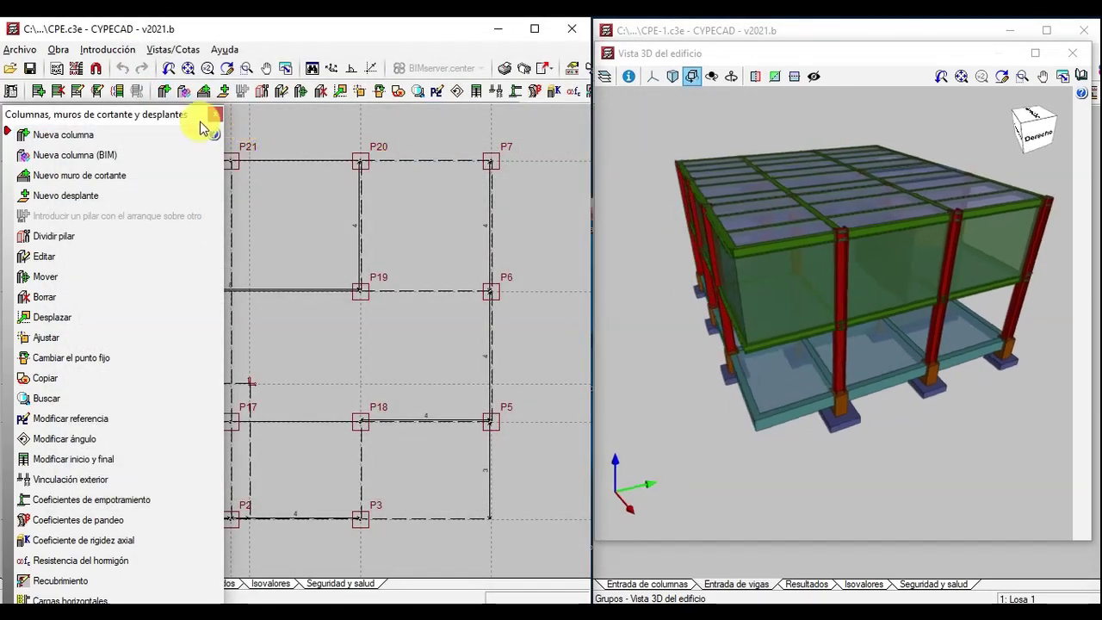
click(216, 114)
Step: Switch to beam entry and examine the settings for a new reinforced concrete wall without placing one
click(146, 584)
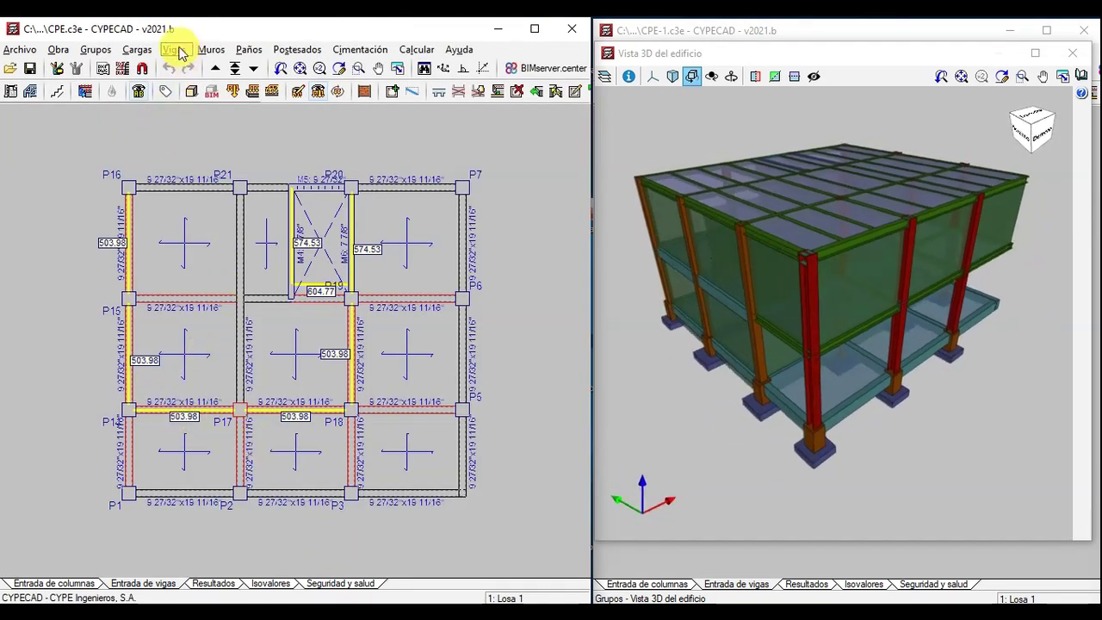
click(214, 50)
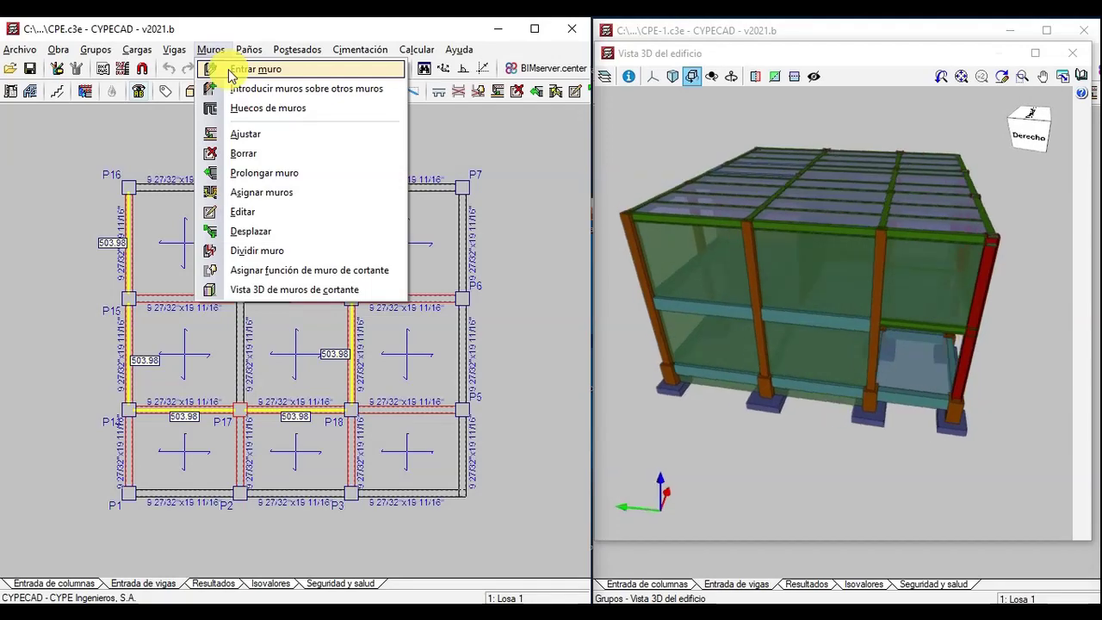
click(250, 69)
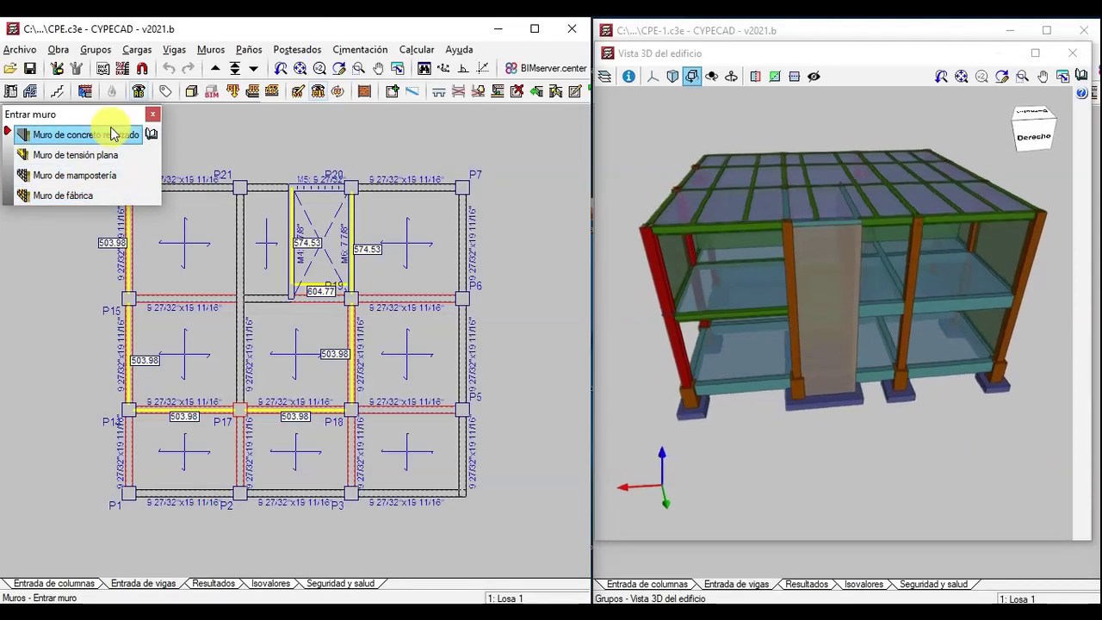
click(103, 141)
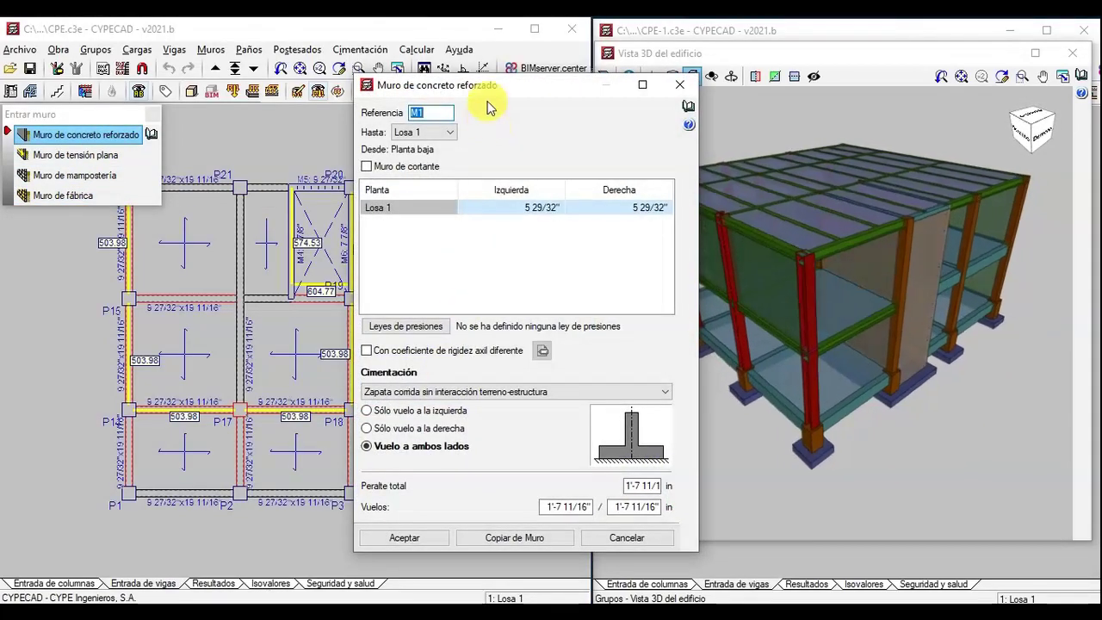
drag(478, 90, 328, 93)
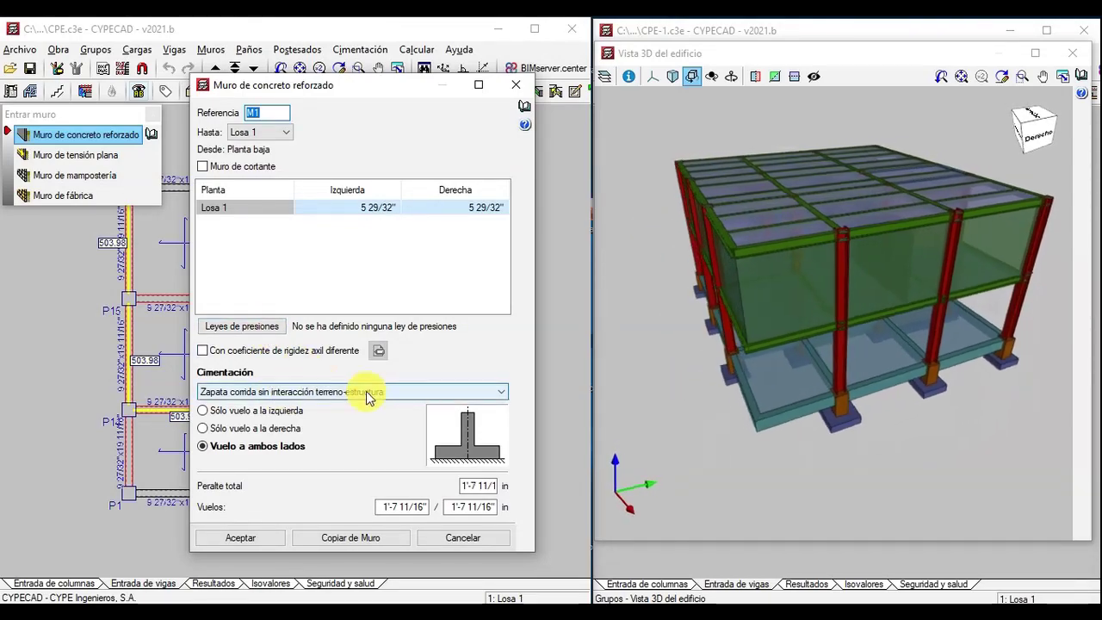
click(462, 537)
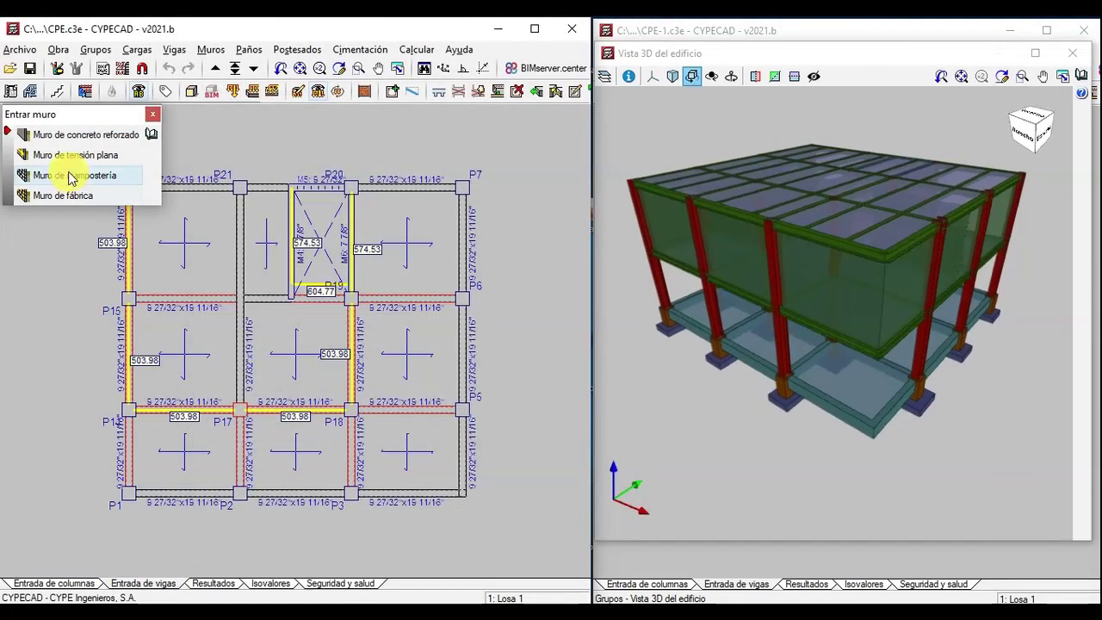
click(153, 114)
Step: Examine the beam families available for a new beam, from the flat concrete types through to timber, without creating a beam
click(176, 54)
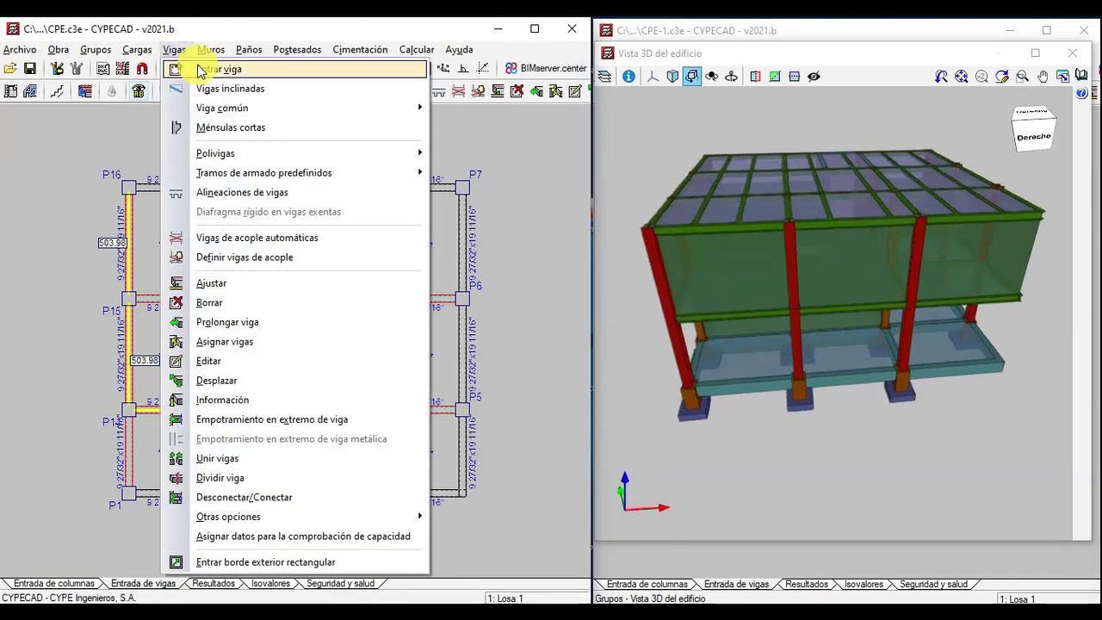
click(206, 69)
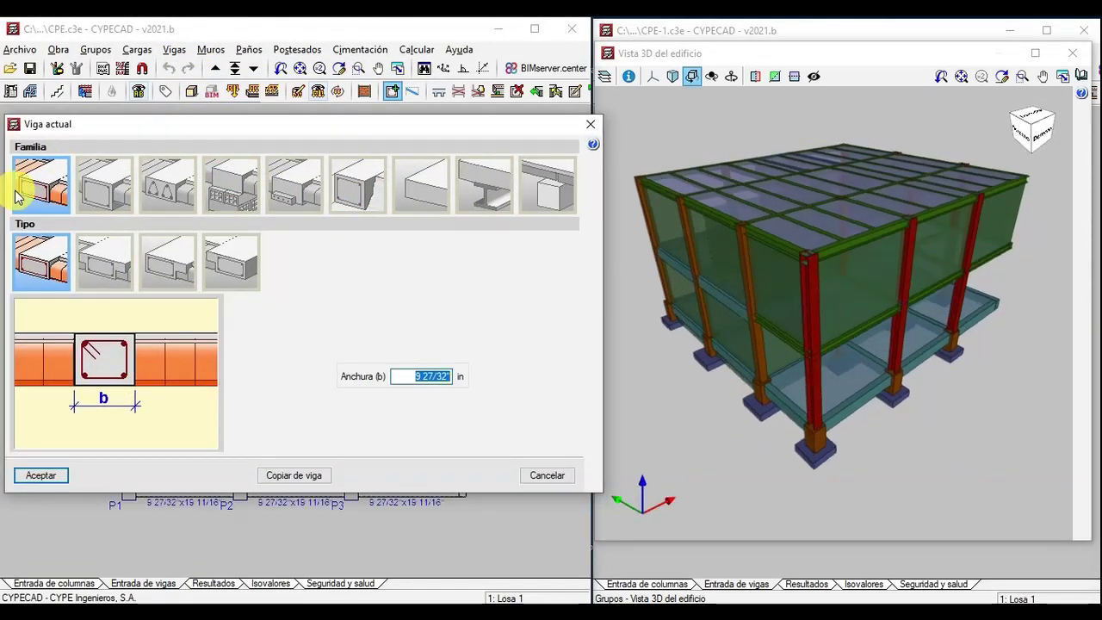
click(113, 189)
click(179, 203)
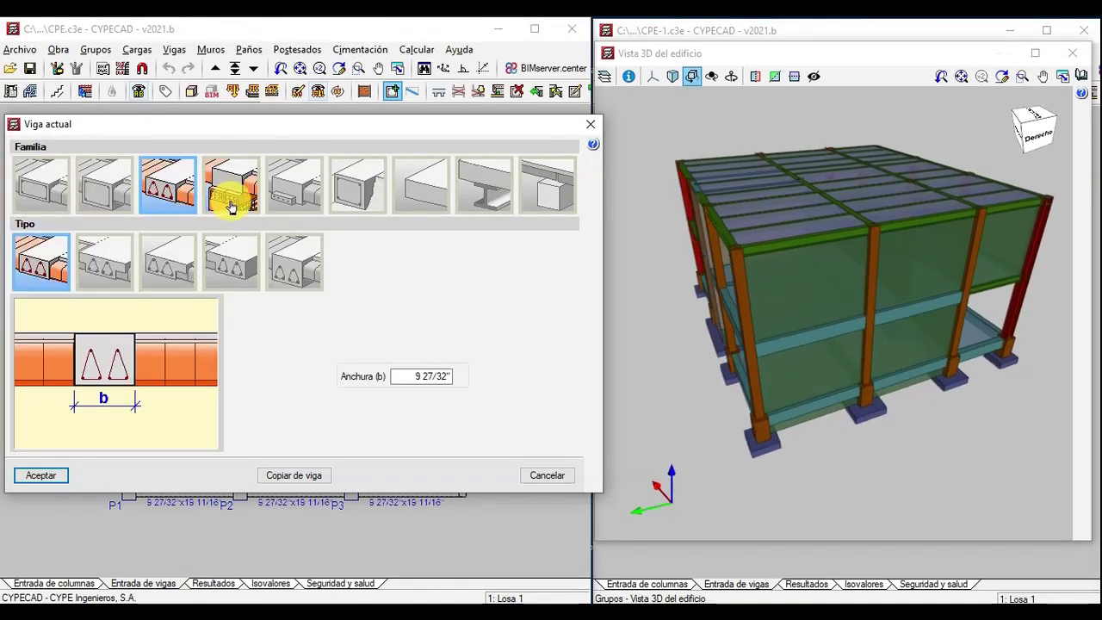
click(229, 204)
click(308, 205)
click(361, 203)
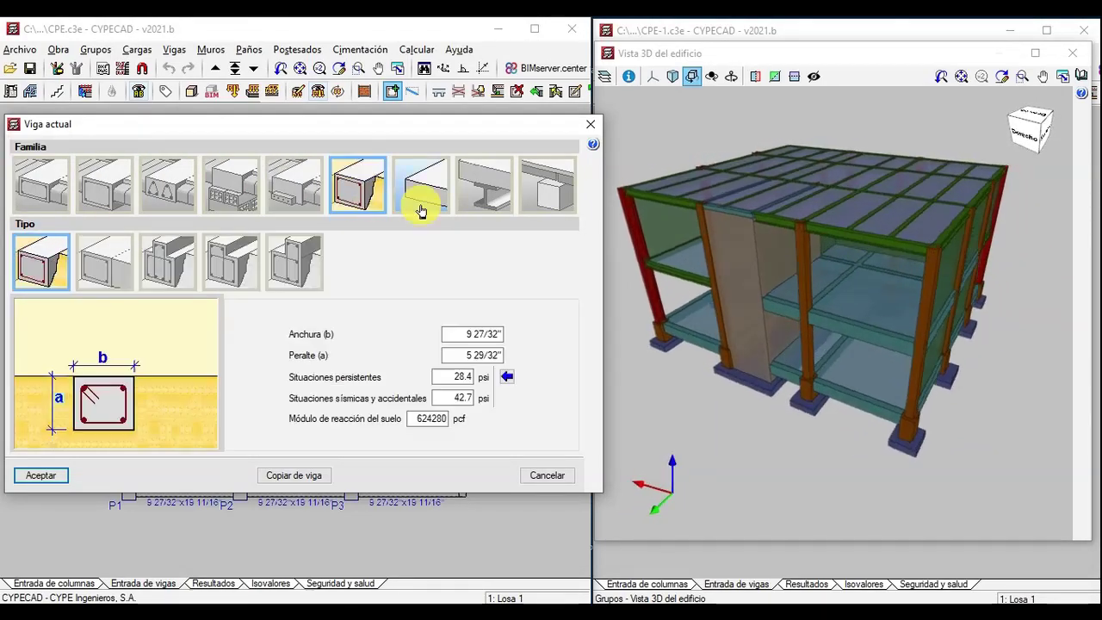
click(426, 203)
click(486, 205)
click(544, 181)
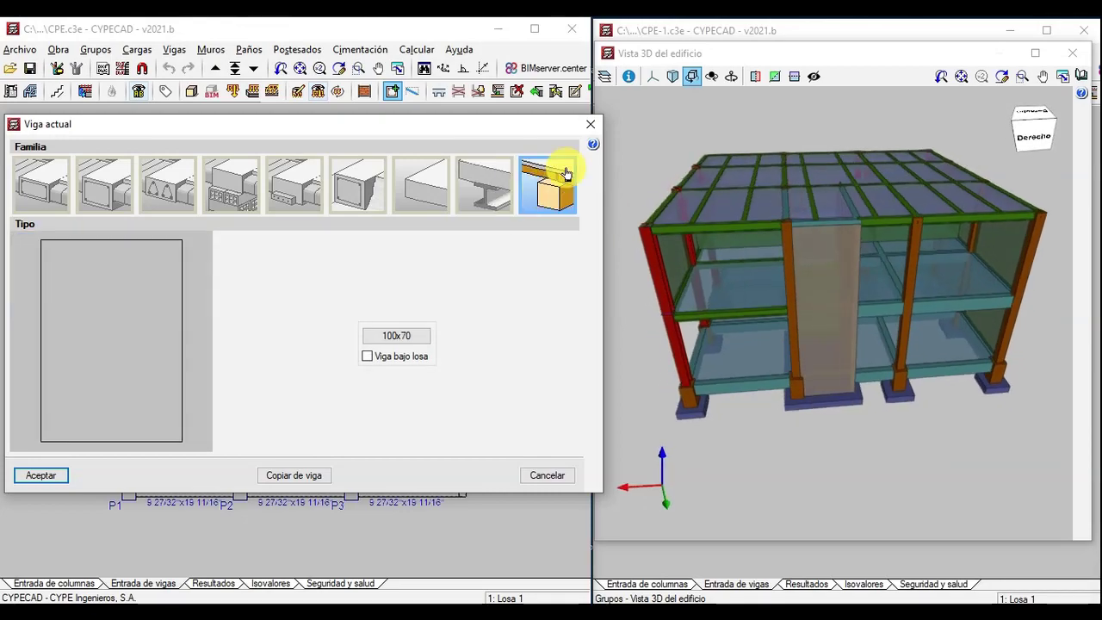
click(577, 123)
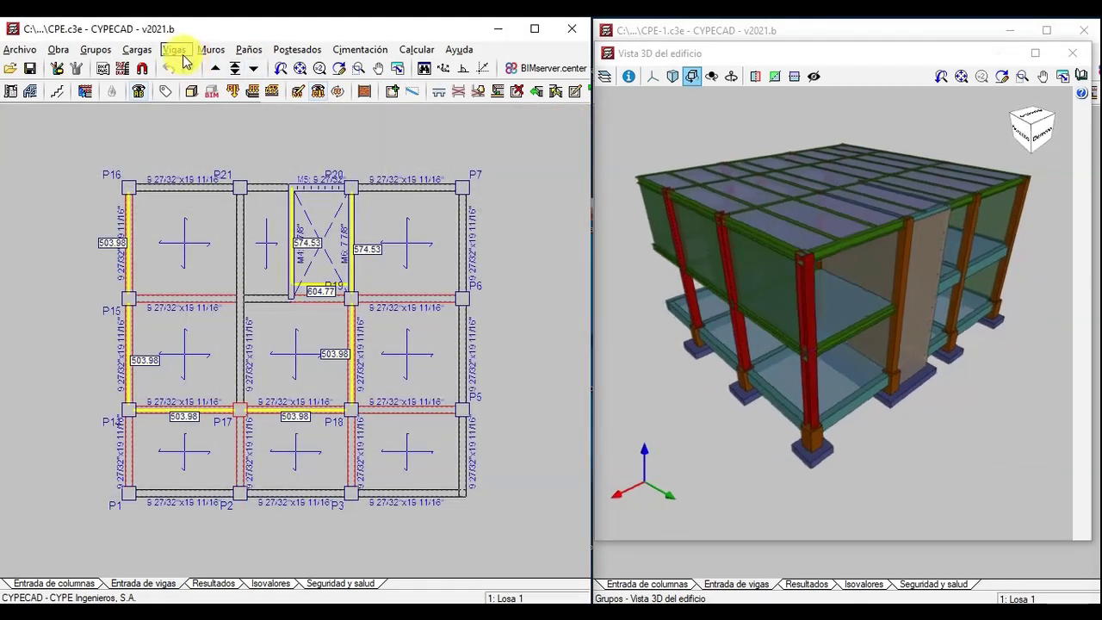
Step: Start entering a new slab and examine the settings for solid slabs, joist slabs and composite slabs
click(246, 50)
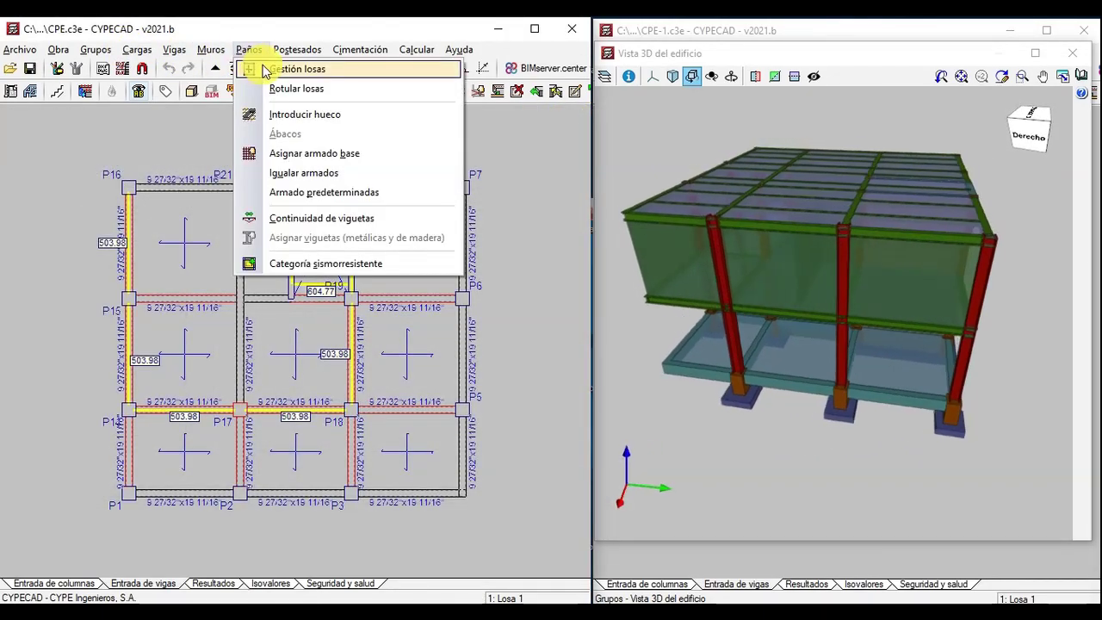
click(259, 69)
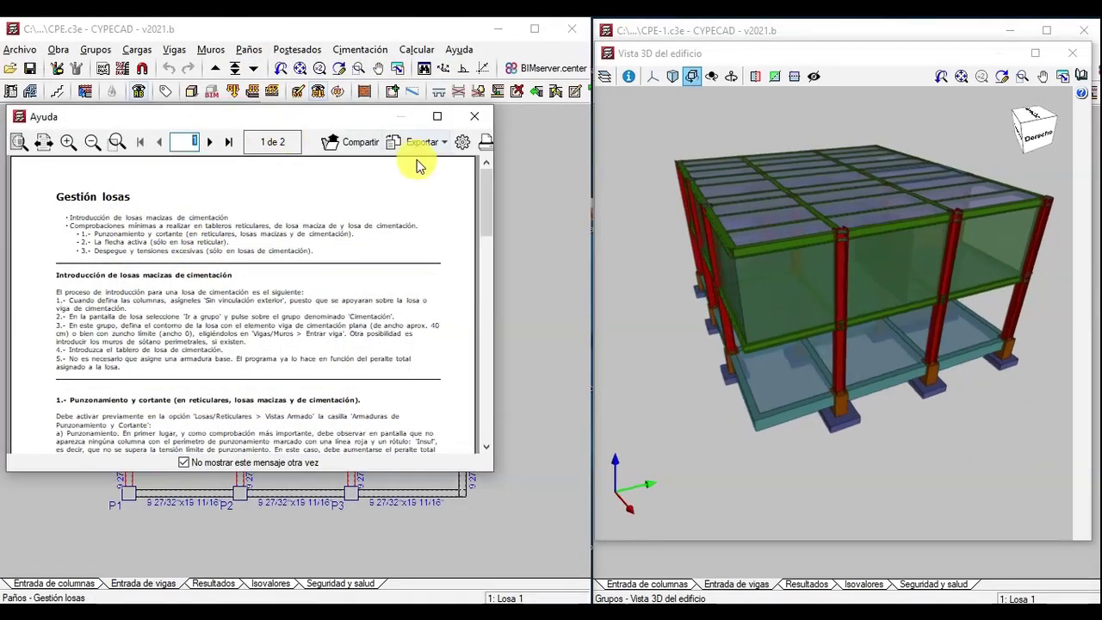
click(470, 116)
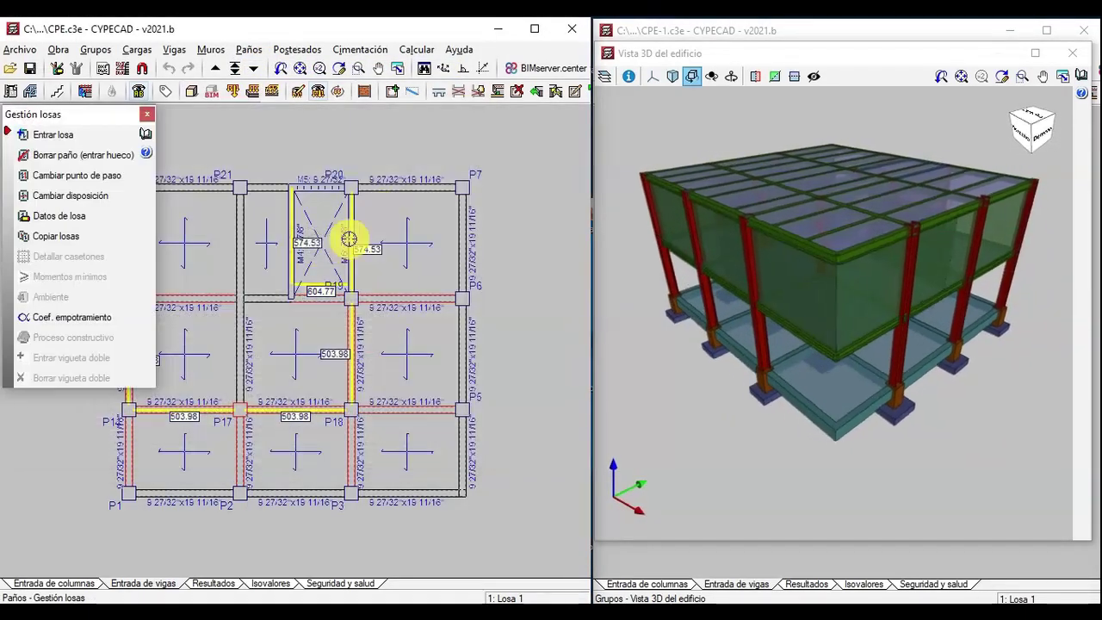
click(60, 136)
drag(103, 131, 121, 119)
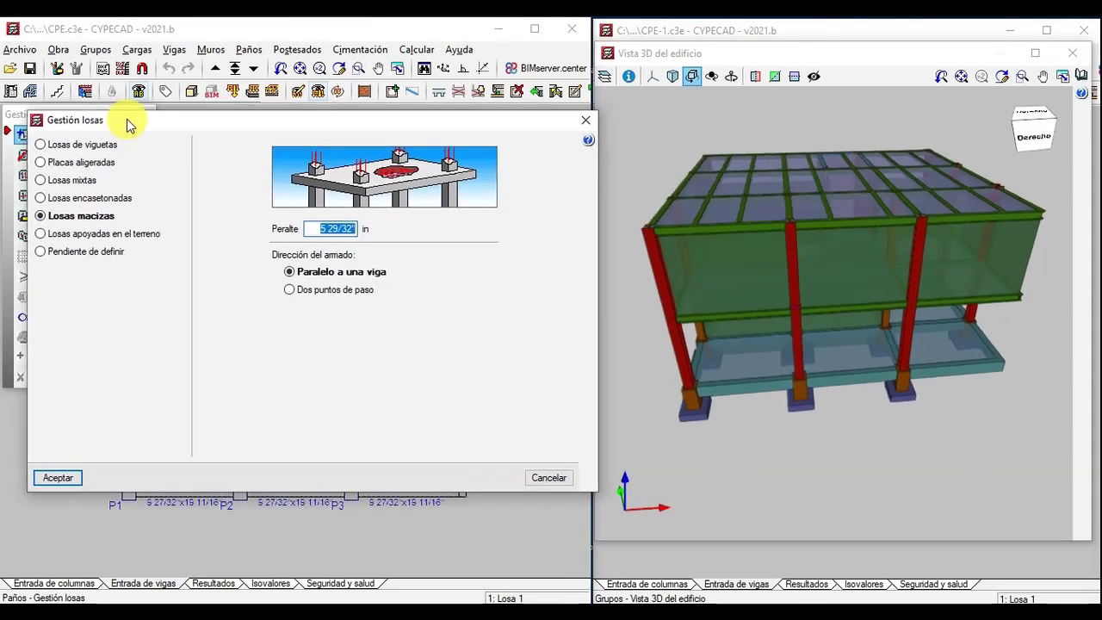
click(89, 144)
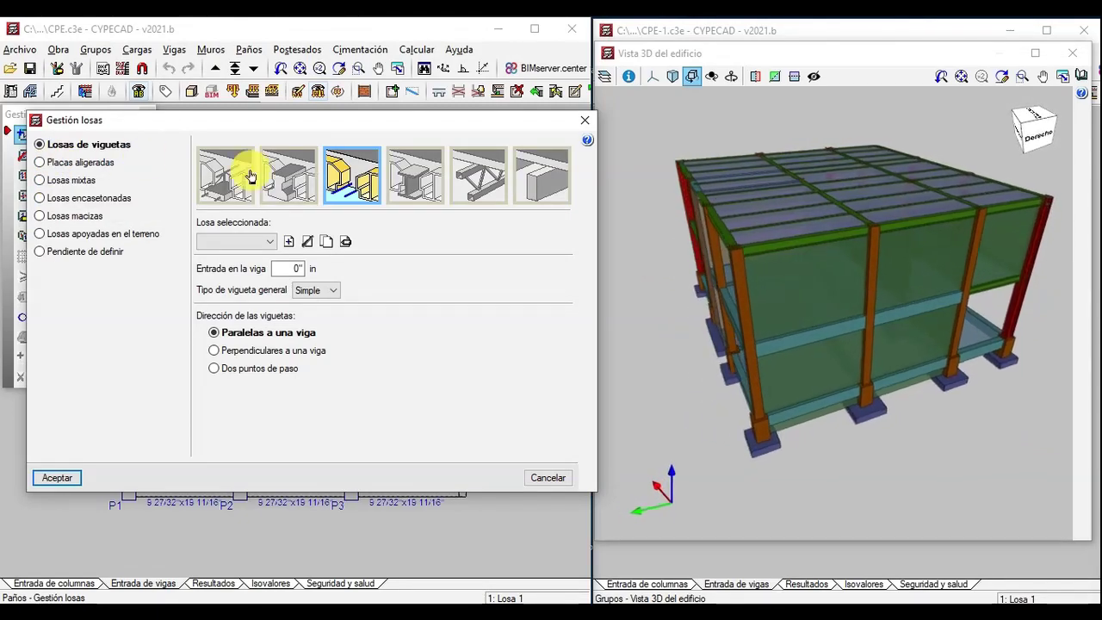
click(68, 184)
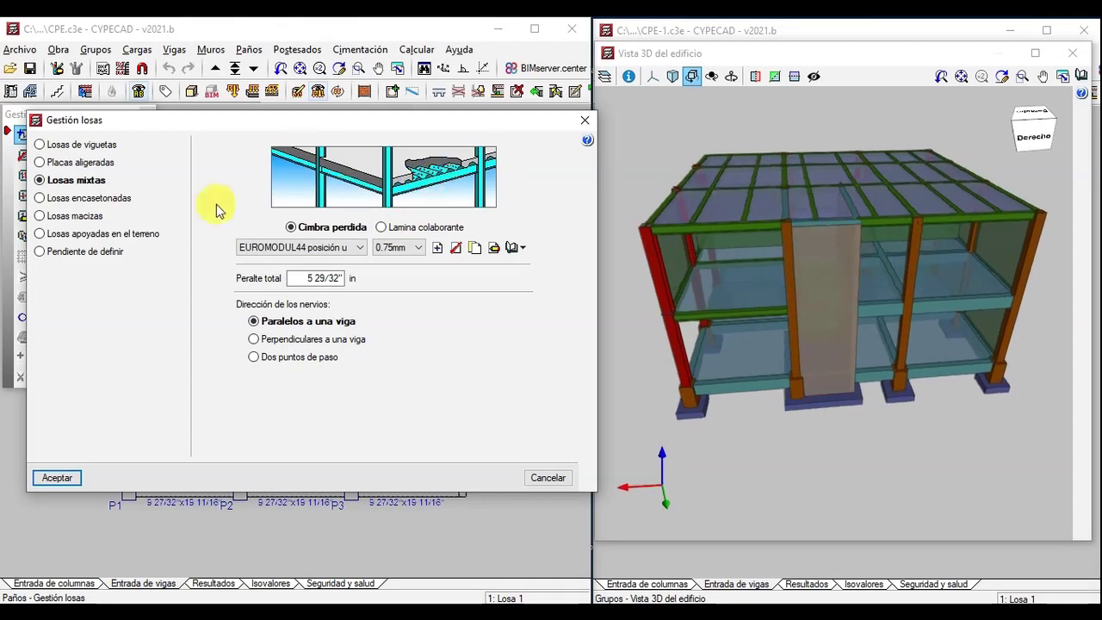
Step: Examine the waffle slab library with lost forms, including section F4814N8, without importing any section
click(110, 198)
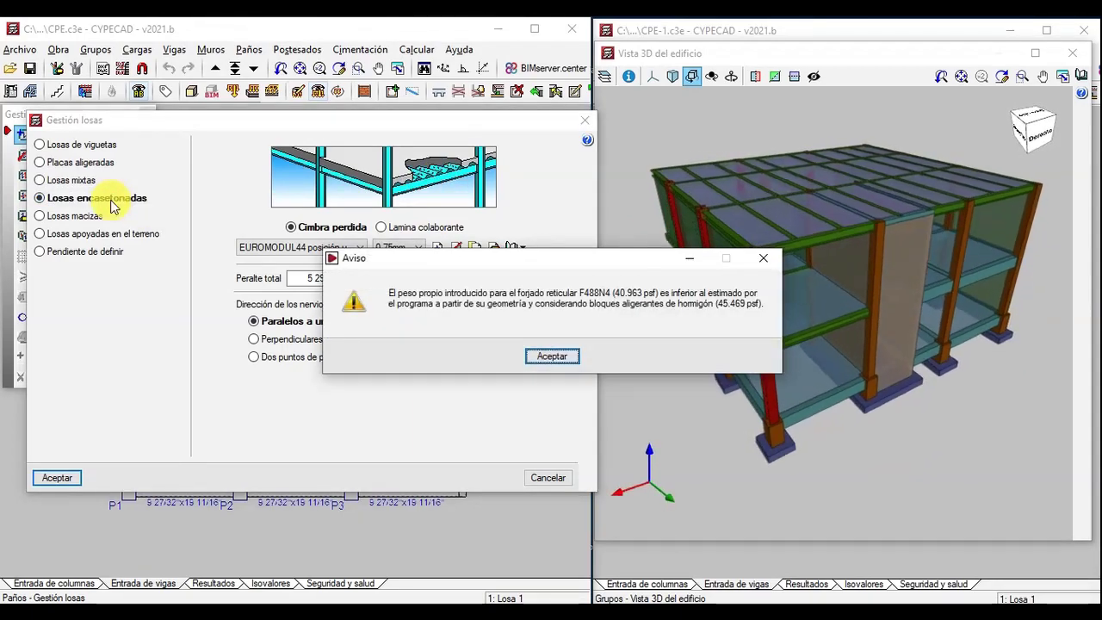
click(546, 356)
click(216, 293)
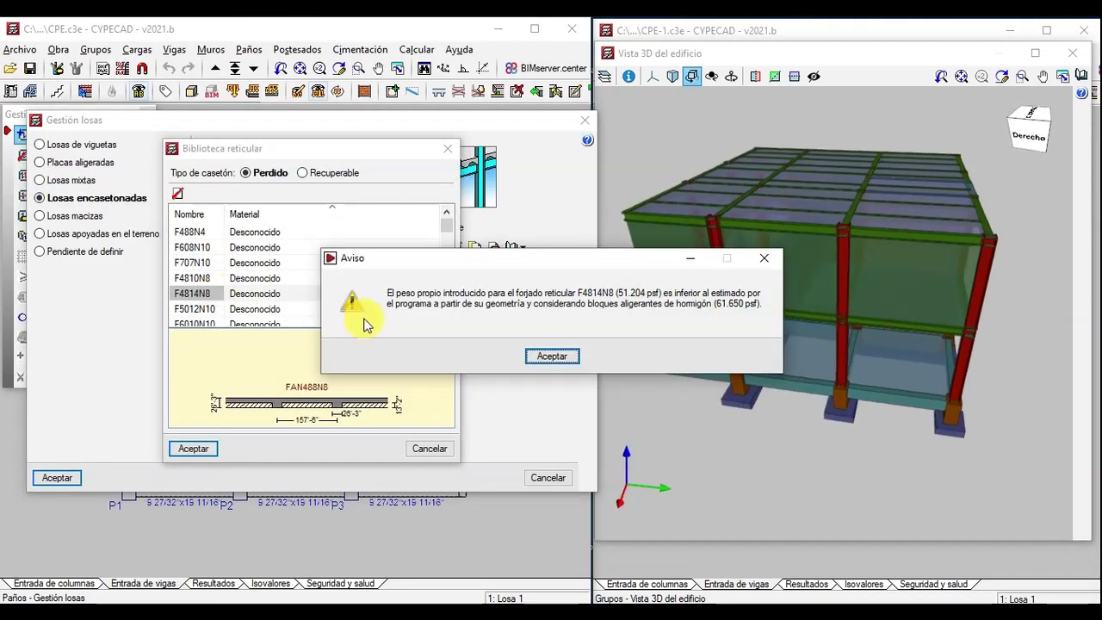
click(549, 358)
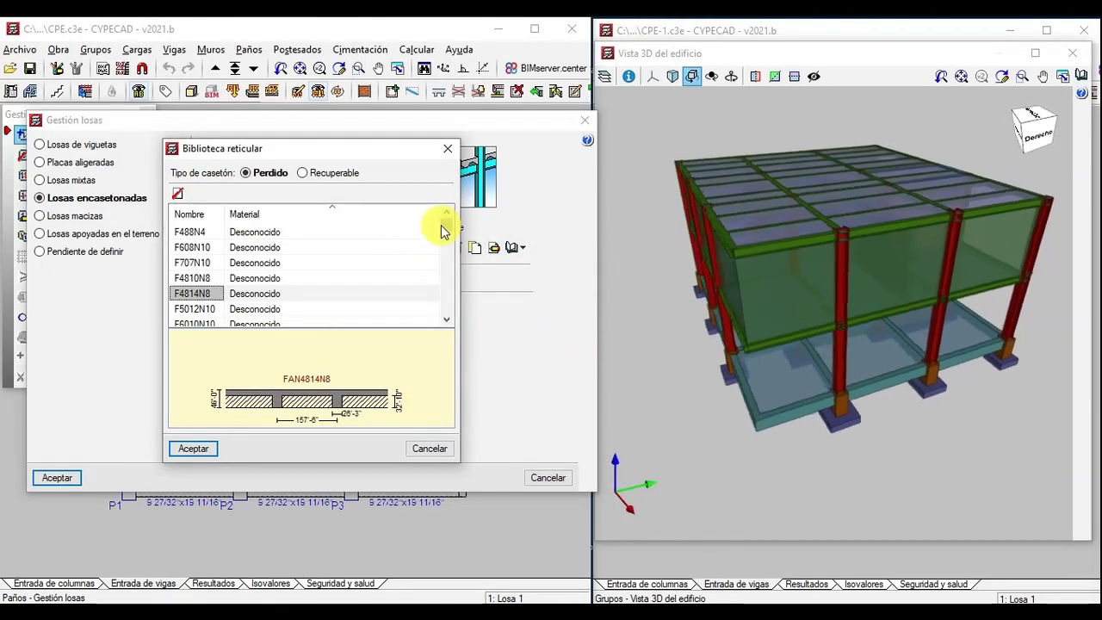
drag(444, 227, 449, 317)
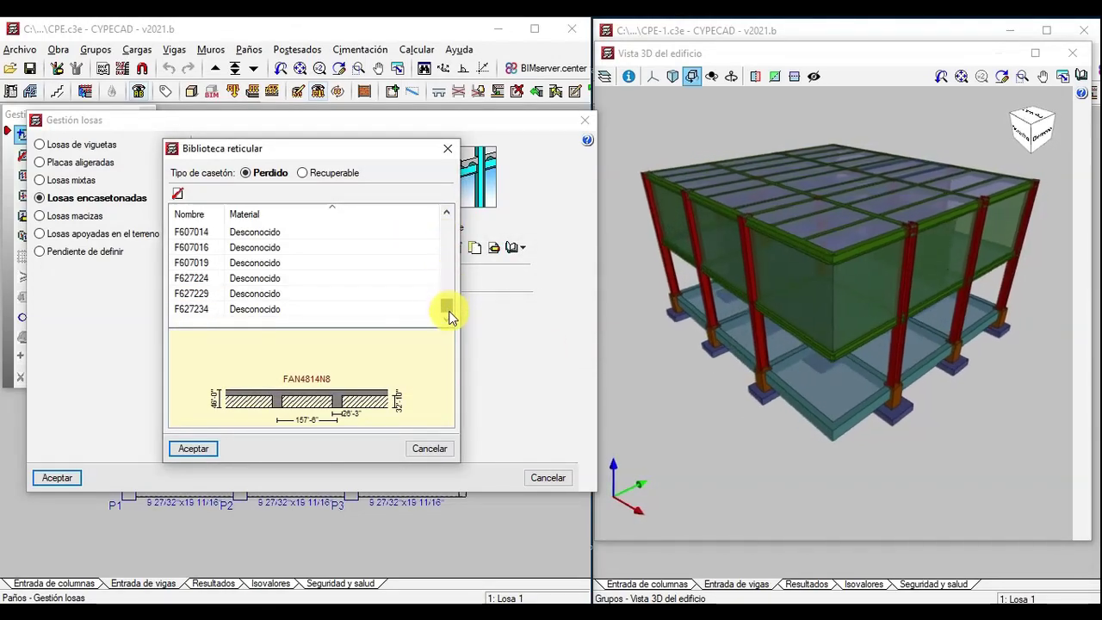
click(430, 451)
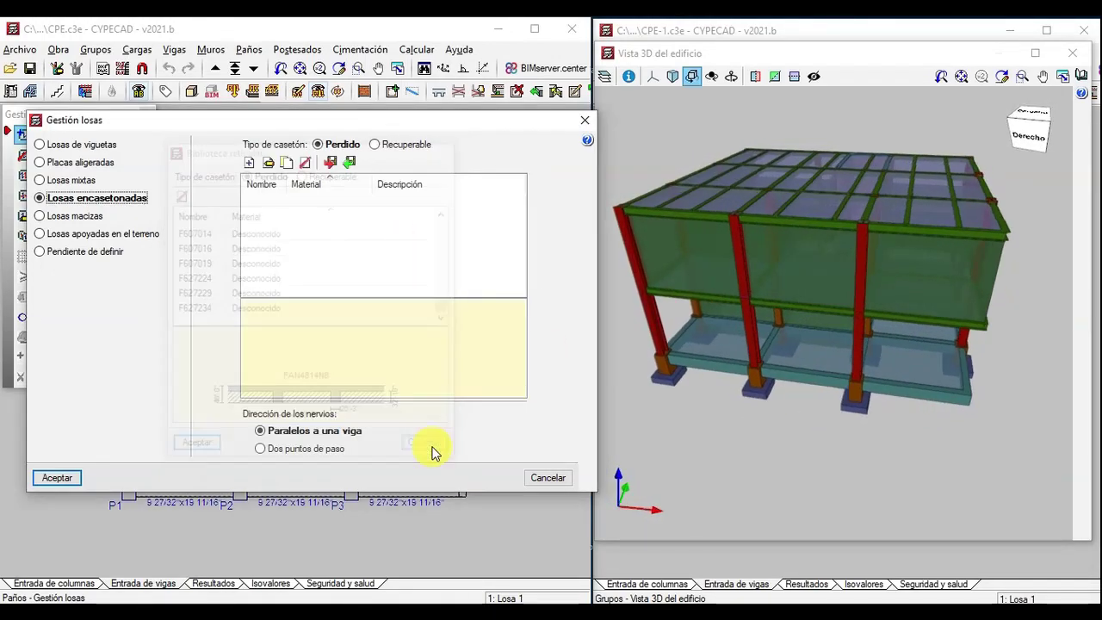
Step: Examine the settings for solid slabs and ground-supported slabs, then leave slab management without creating a slab
click(81, 217)
click(82, 234)
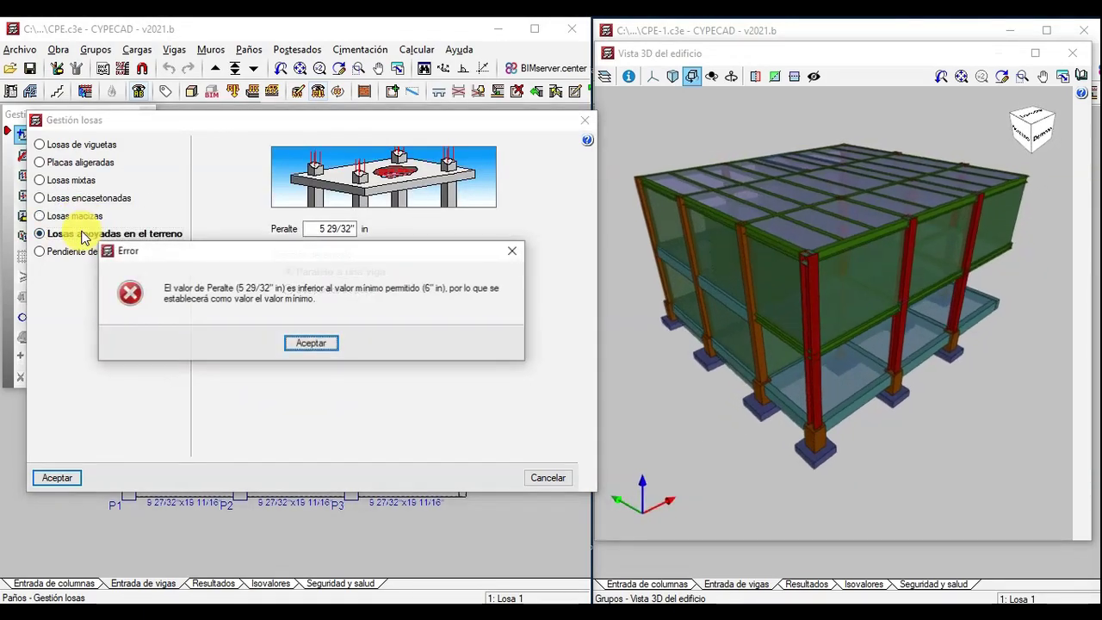
click(327, 346)
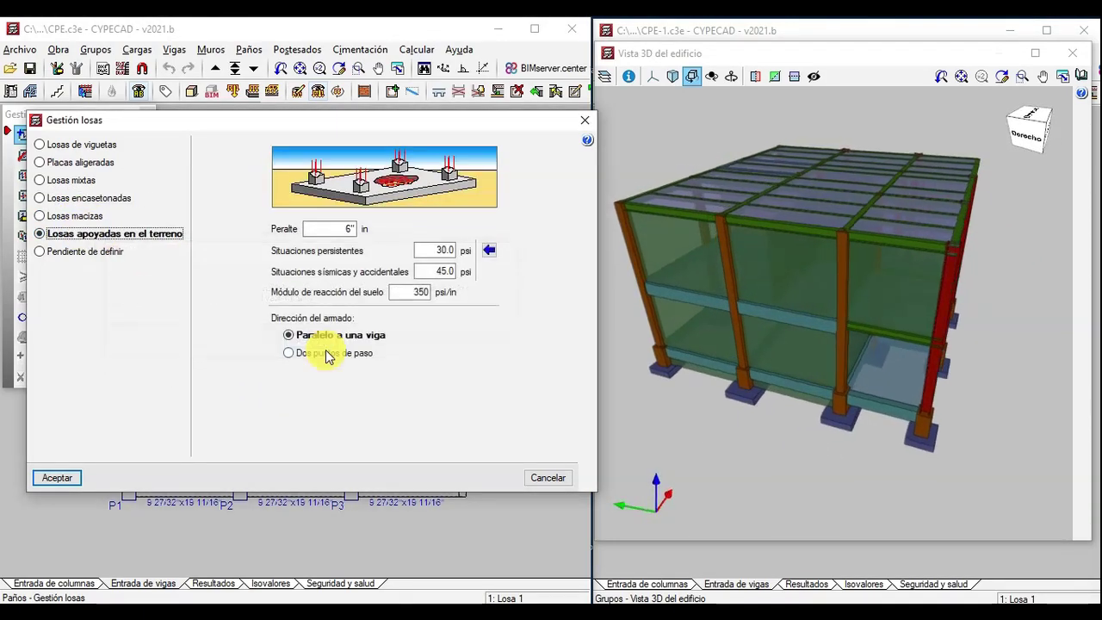
click(544, 479)
click(147, 115)
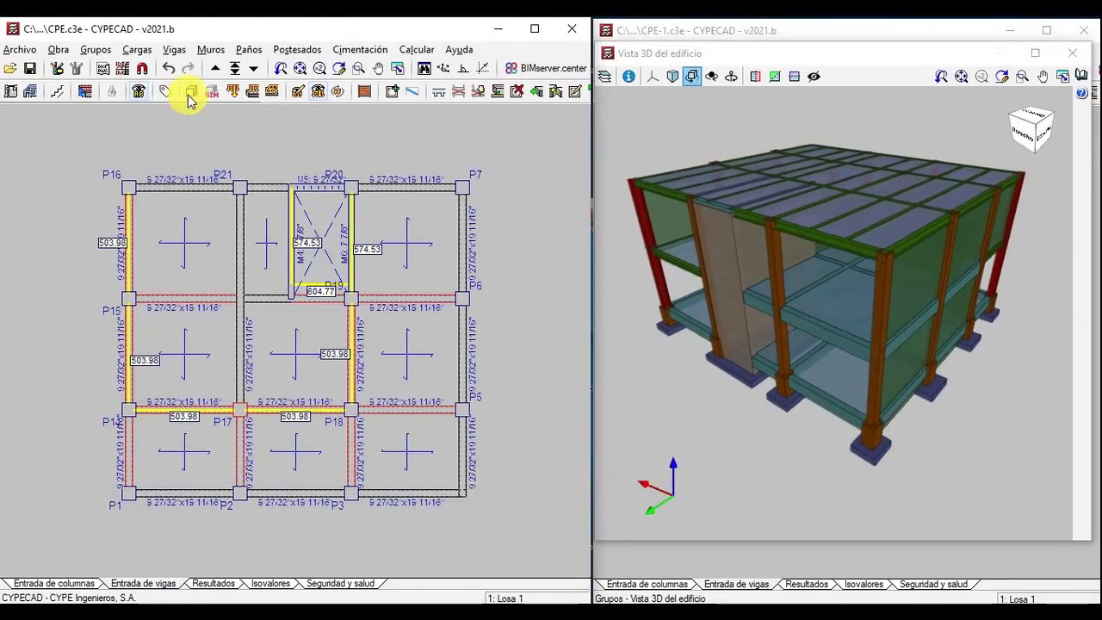
Step: Go to the Planta baja group and examine the footing options for a new single-column or multiple-column foundation element
click(234, 71)
click(300, 441)
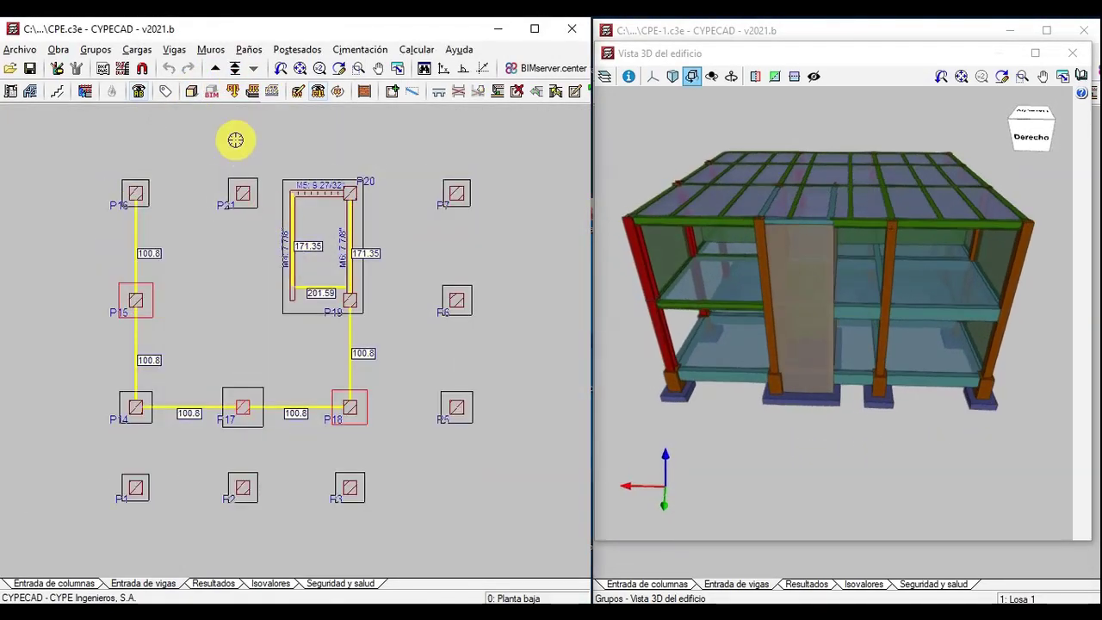
click(375, 53)
click(361, 134)
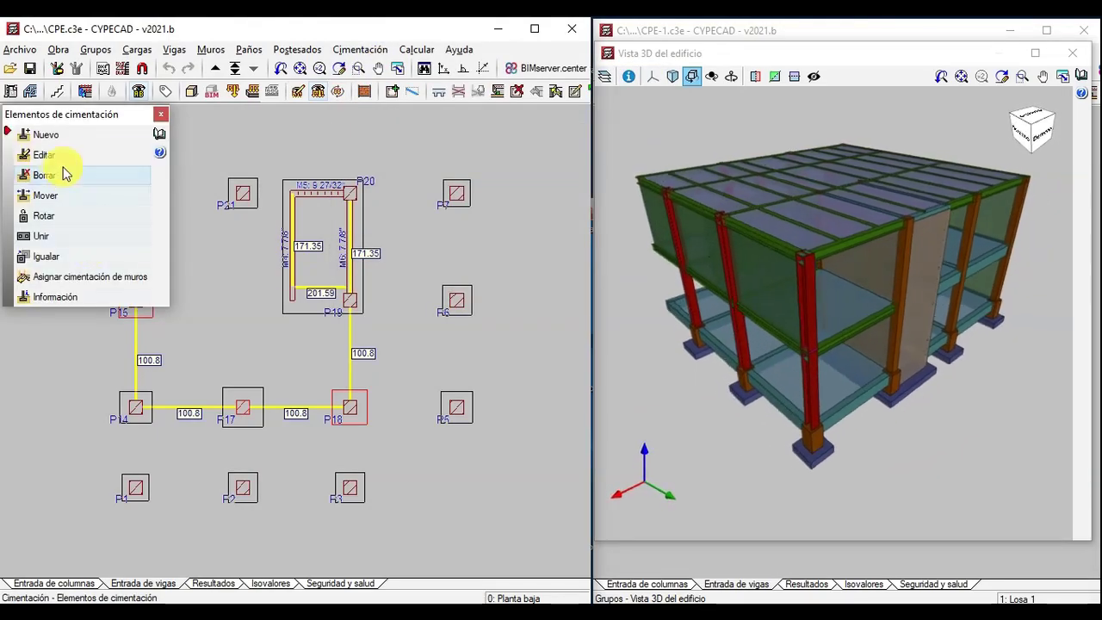
click(47, 136)
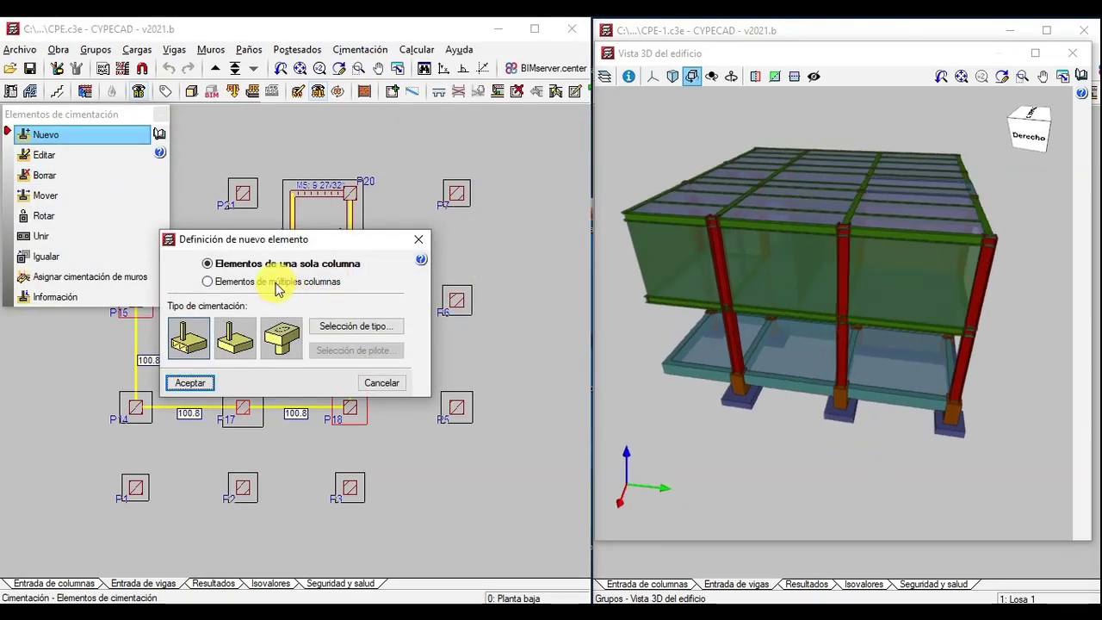
mouse_move(269, 280)
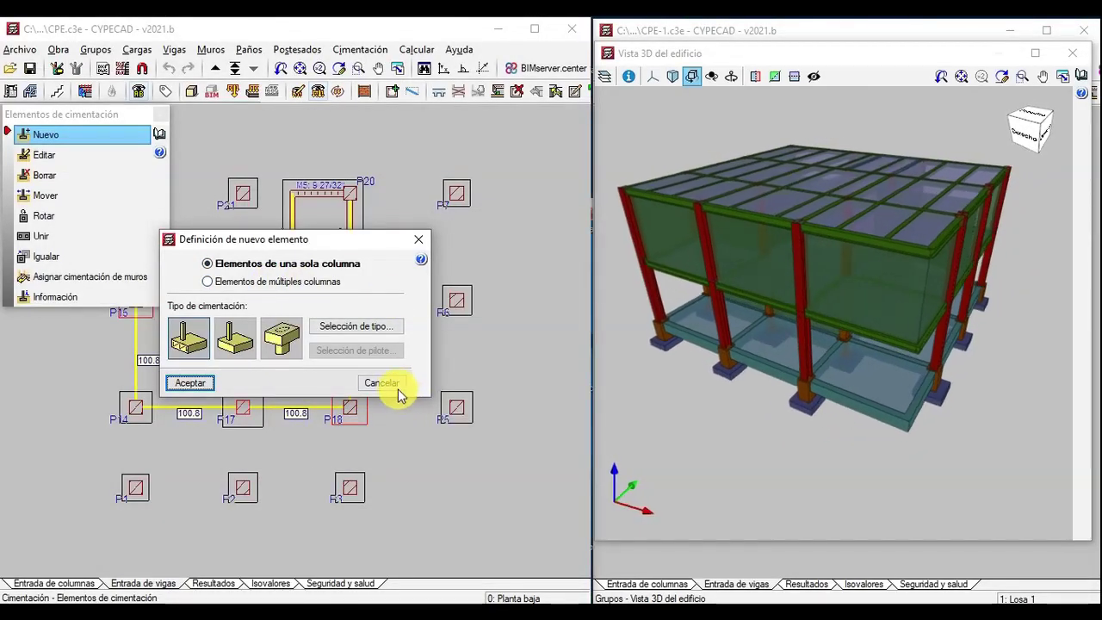
click(398, 389)
Step: Examine the pile cap type (Cabezal) for a new foundation element, then close the foundation tools without placing one
click(55, 135)
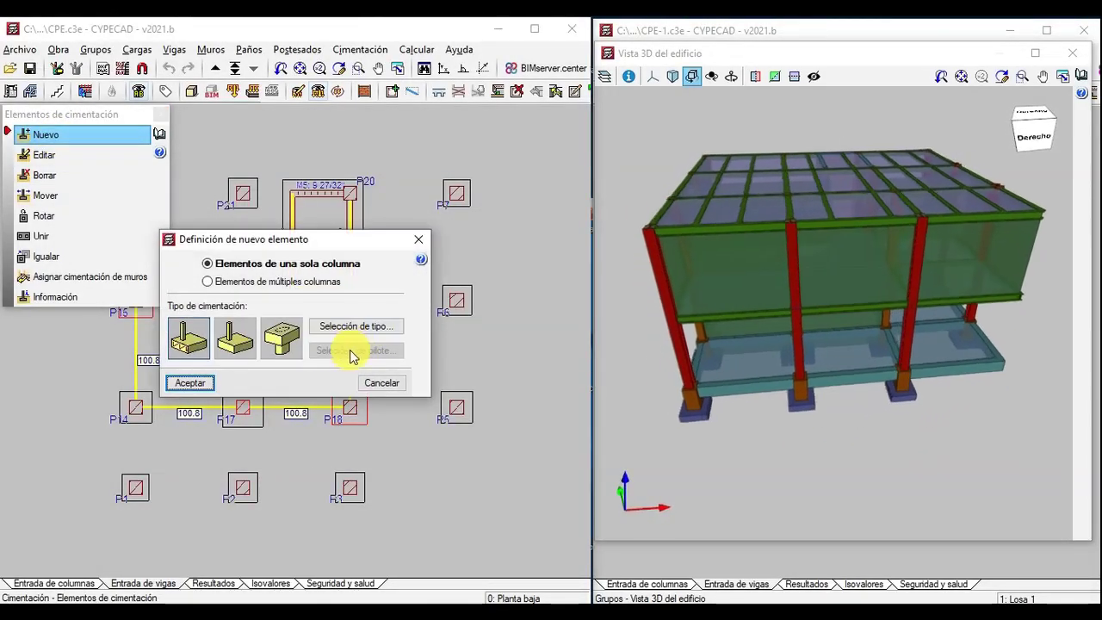
click(287, 339)
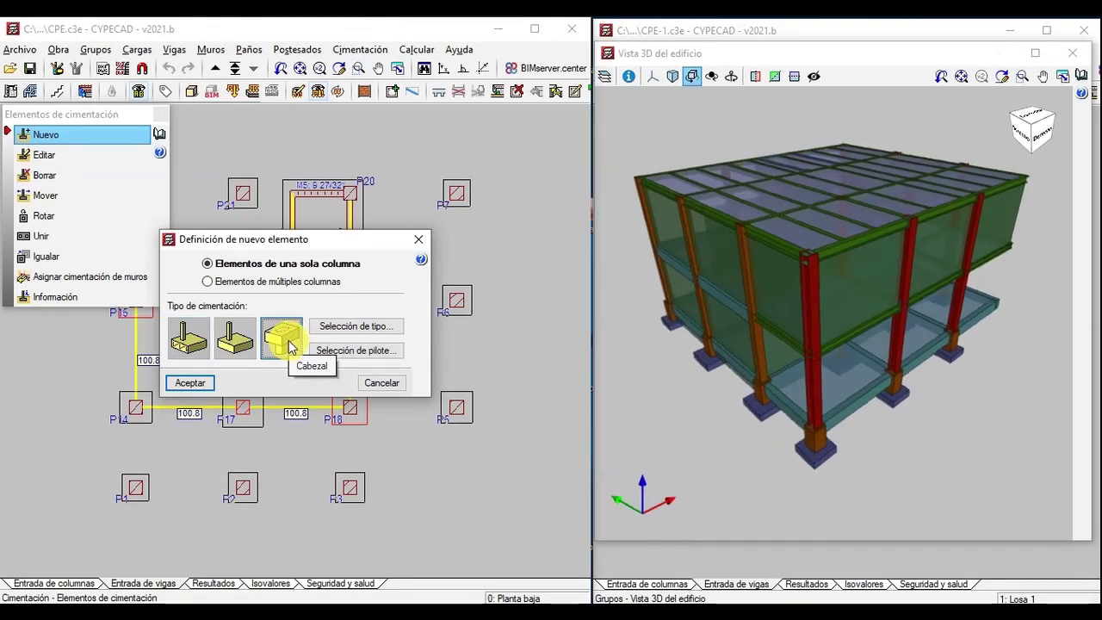
click(372, 382)
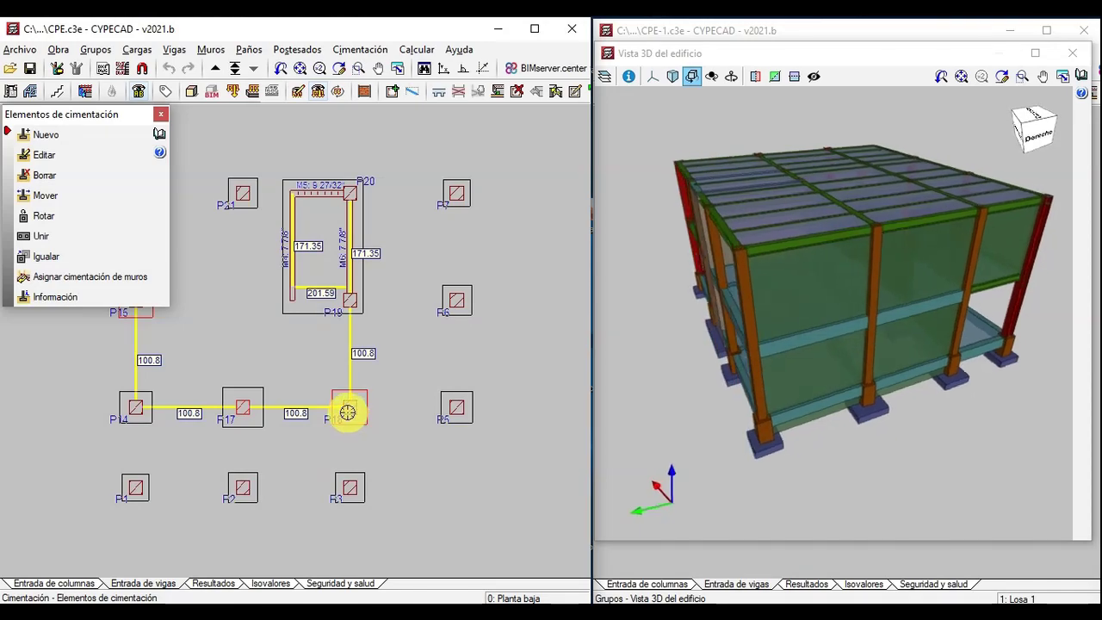
click(160, 113)
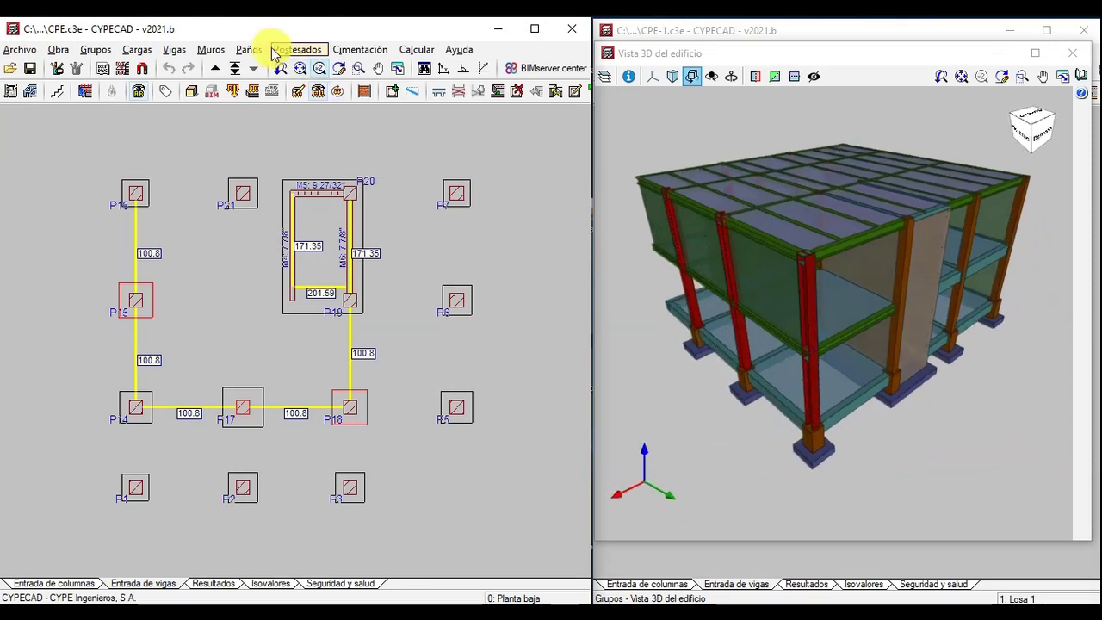
Step: Review the calculation options, then display the Losa 1 Z-displacement isovalues for self-weight with labelled contour lines
click(417, 49)
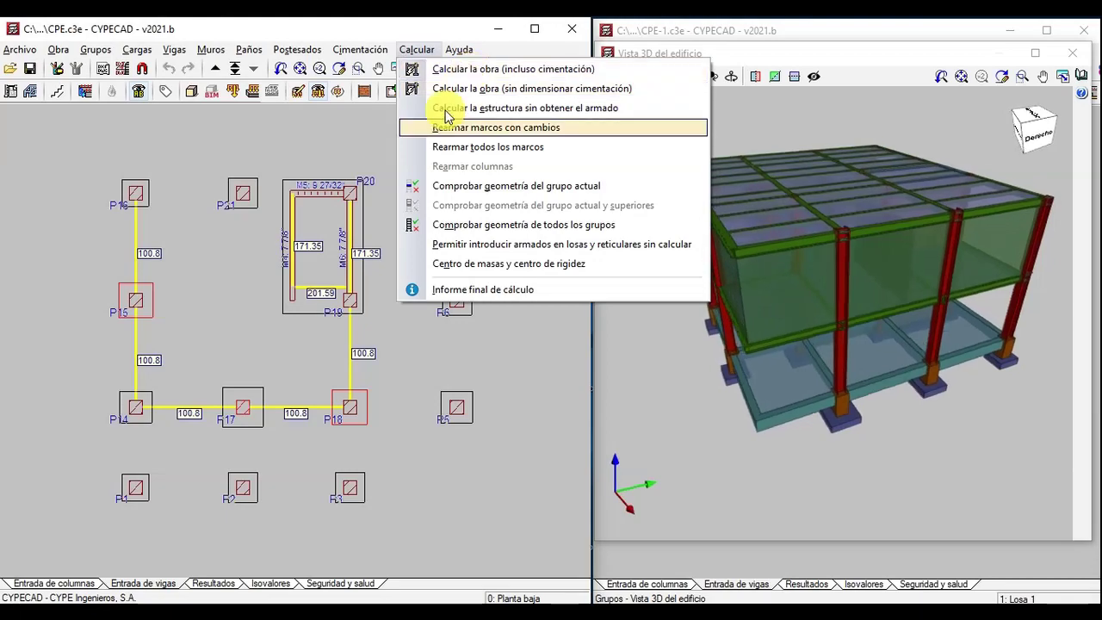
click(272, 583)
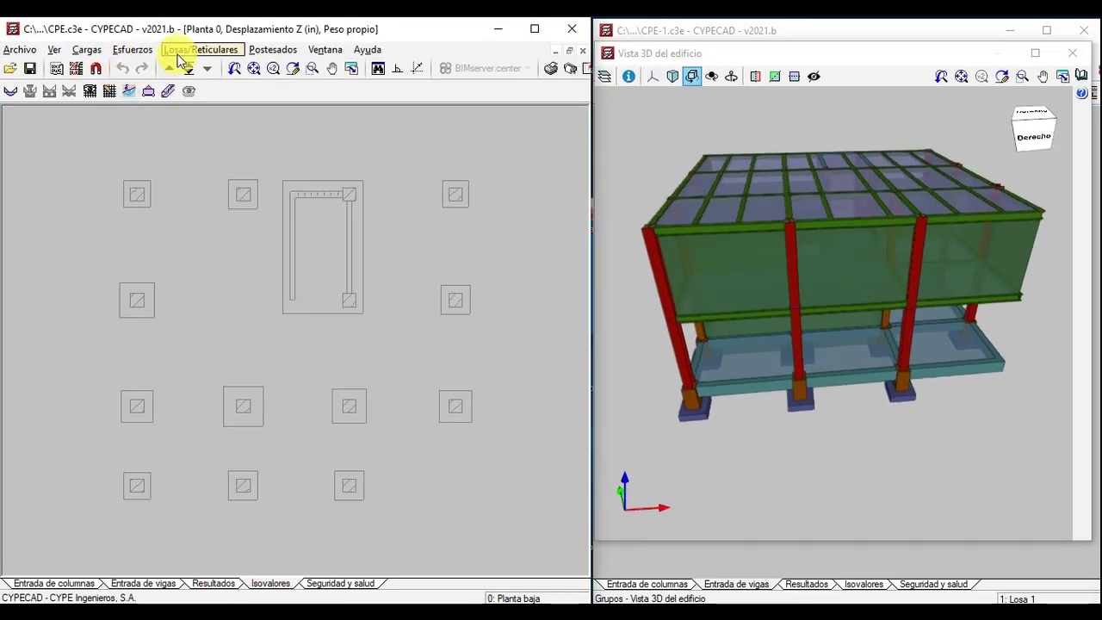
click(168, 68)
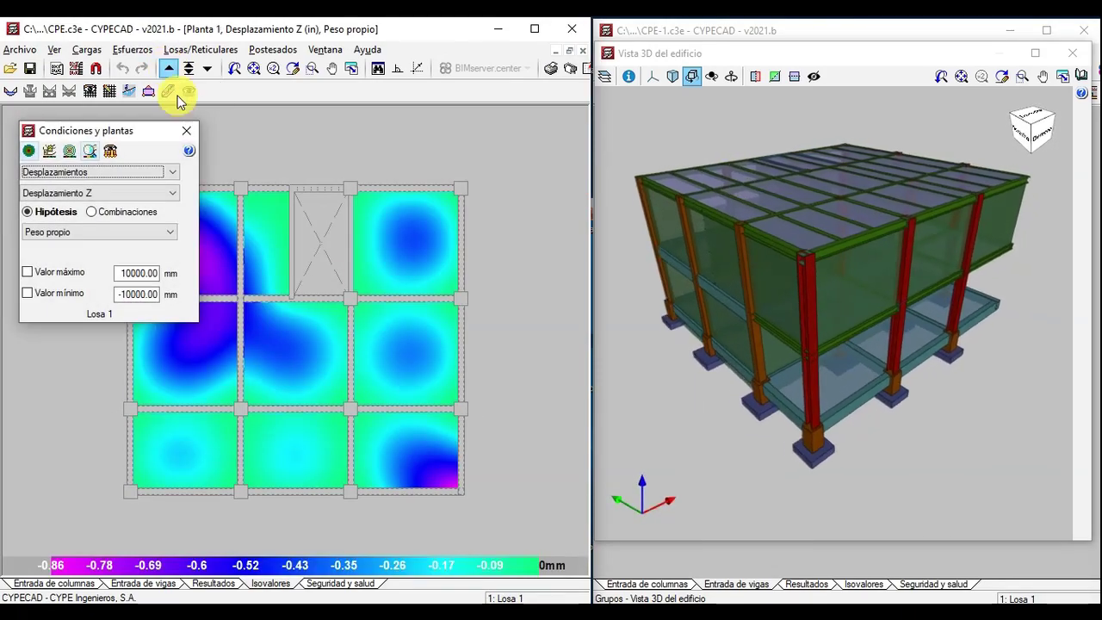
click(52, 153)
click(65, 151)
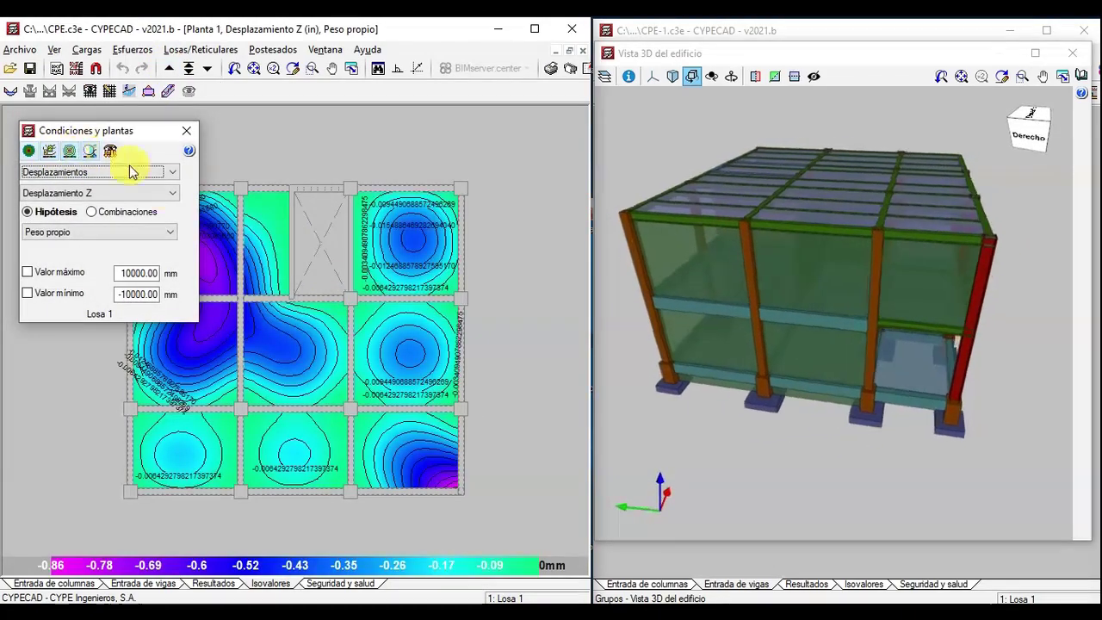
drag(141, 129, 608, 118)
scroll(336, 443, up, 1)
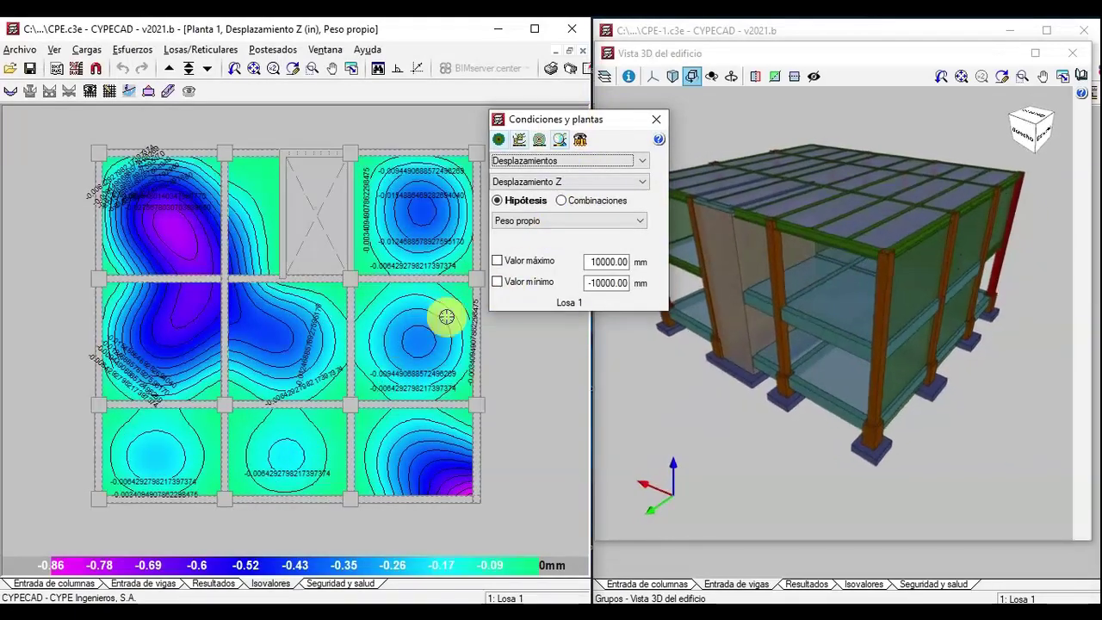
Step: Display the total shear isovalues of Losa 1, first as Esfuerzos and then as Esfuerzos de dimensionamiento
click(537, 162)
click(536, 185)
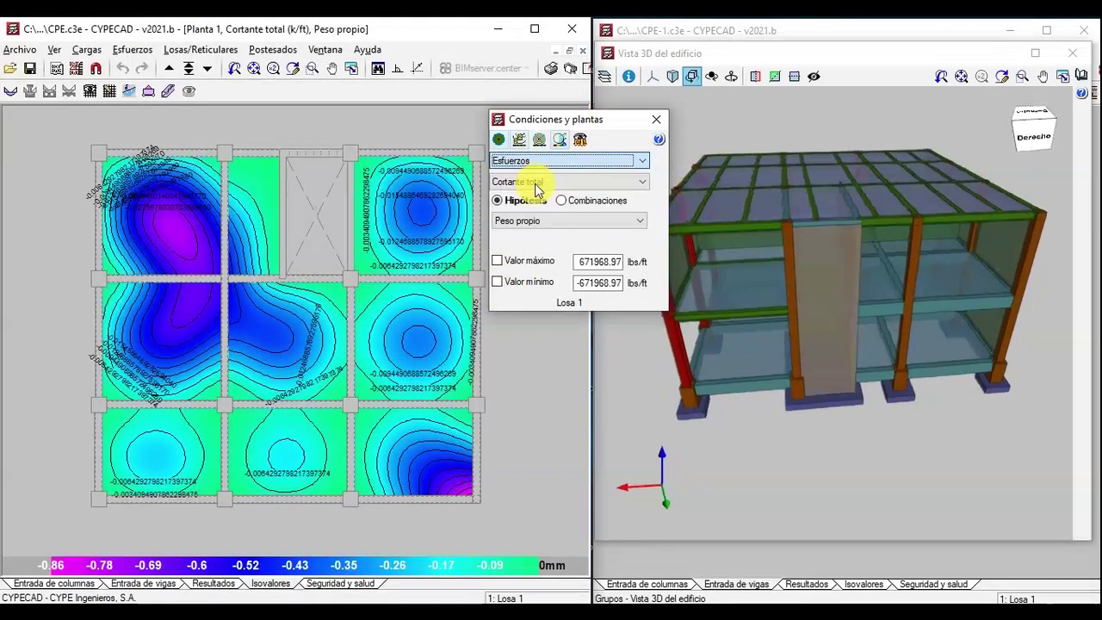
click(537, 182)
click(537, 185)
click(537, 161)
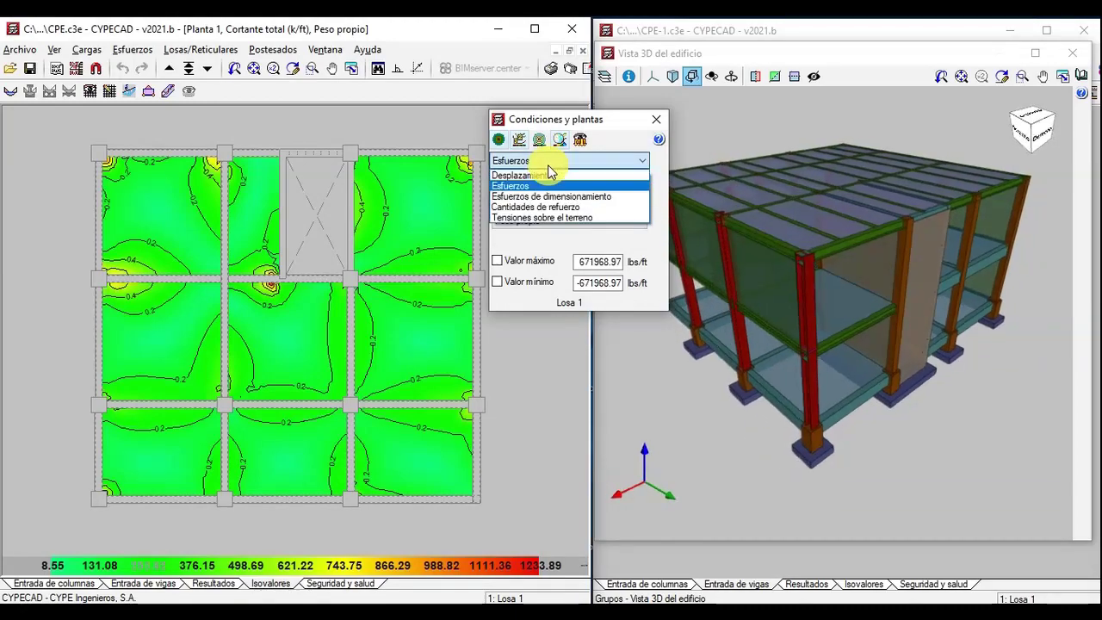
click(539, 197)
Step: Display the Cantidades de refuerzo isovalues of Losa 1 for the bottom reinforcement in the X direction
click(537, 161)
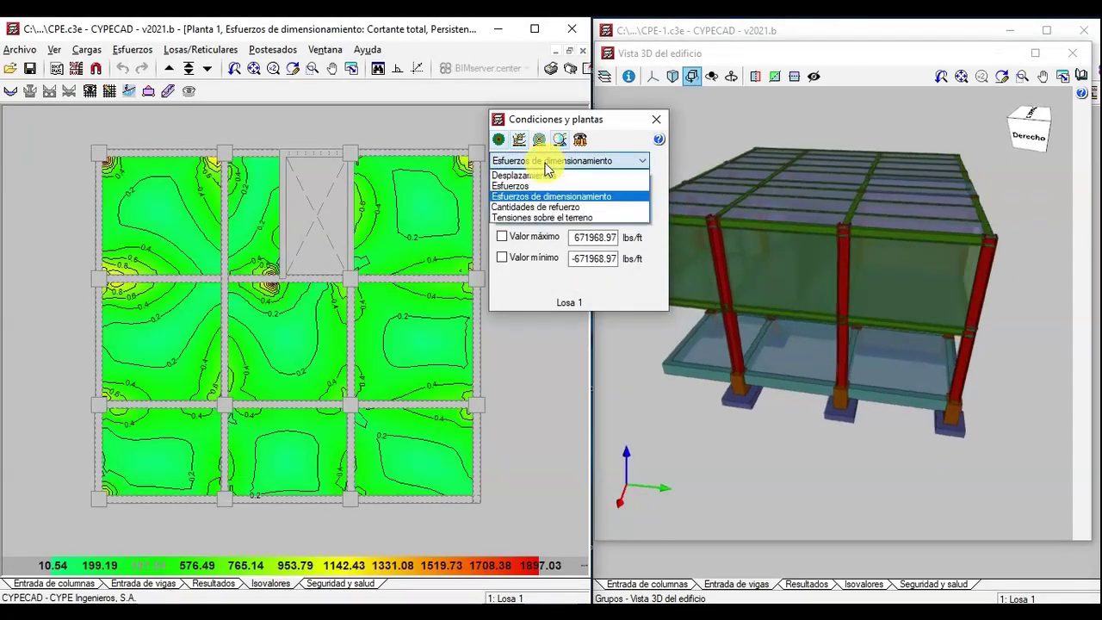
click(542, 207)
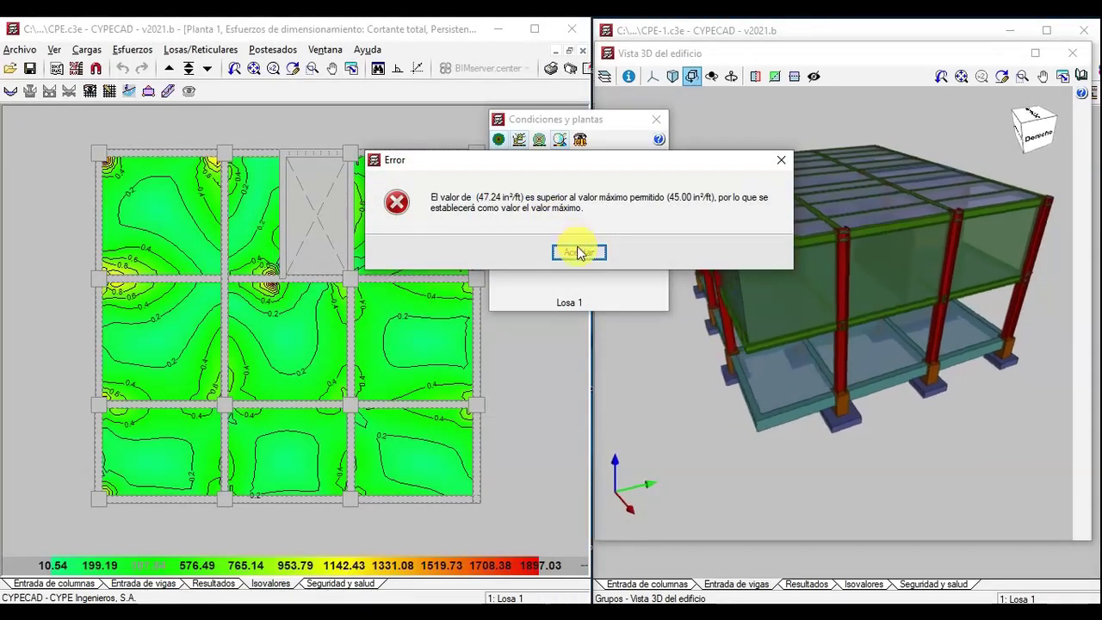
click(578, 252)
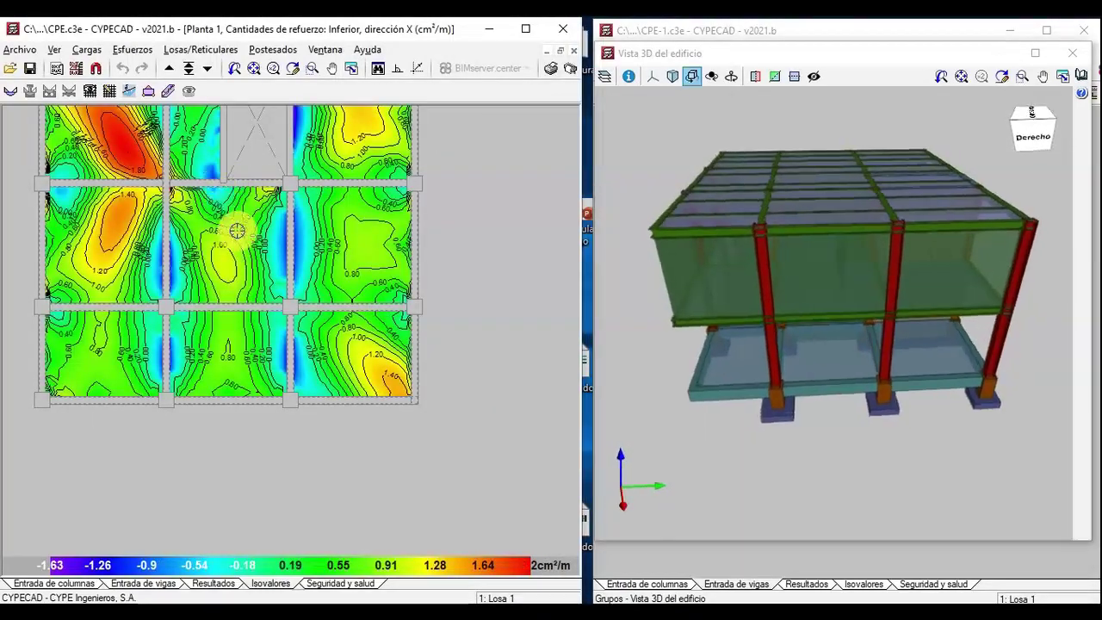
middle_drag(238, 231, 274, 297)
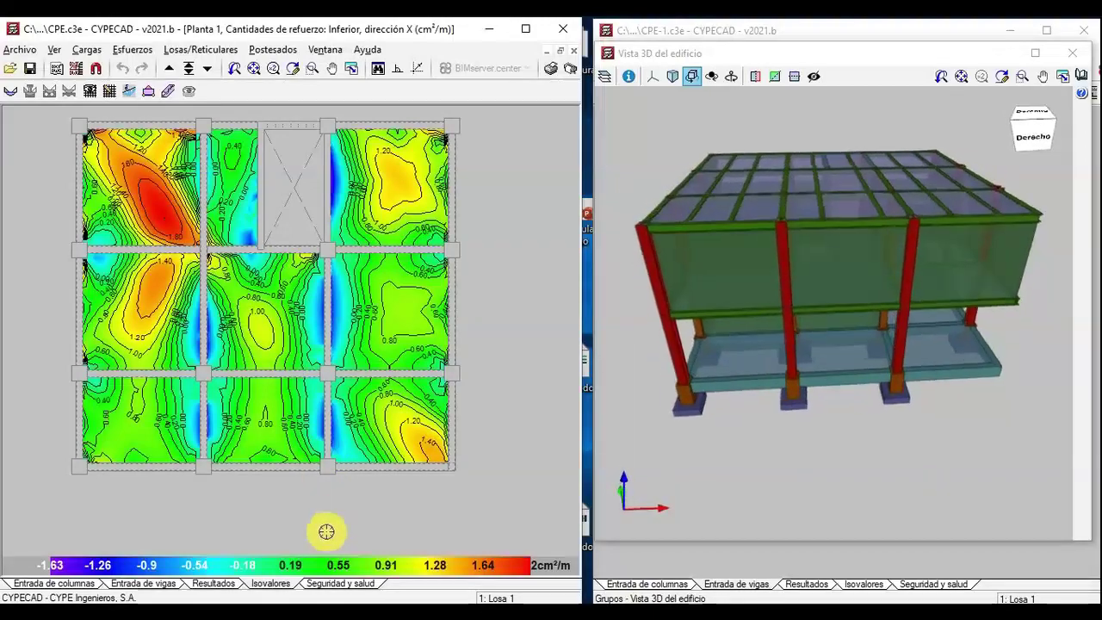
Step: Switch to the Planta baja results and open the P1 footing for editing to examine its dimensions and reinforcement detailing
click(216, 584)
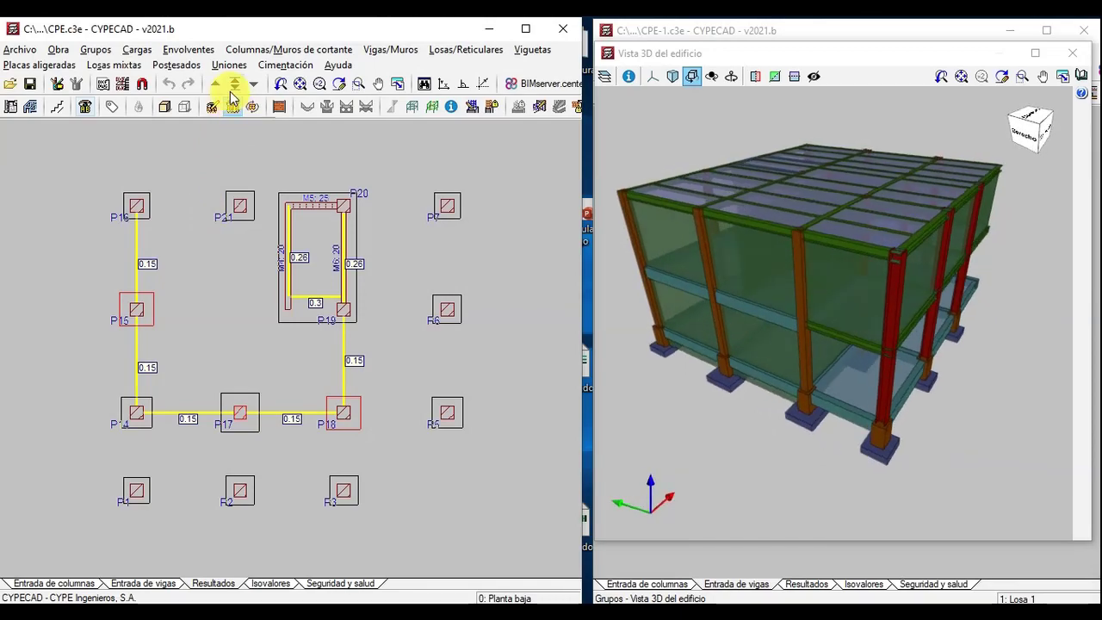
click(231, 100)
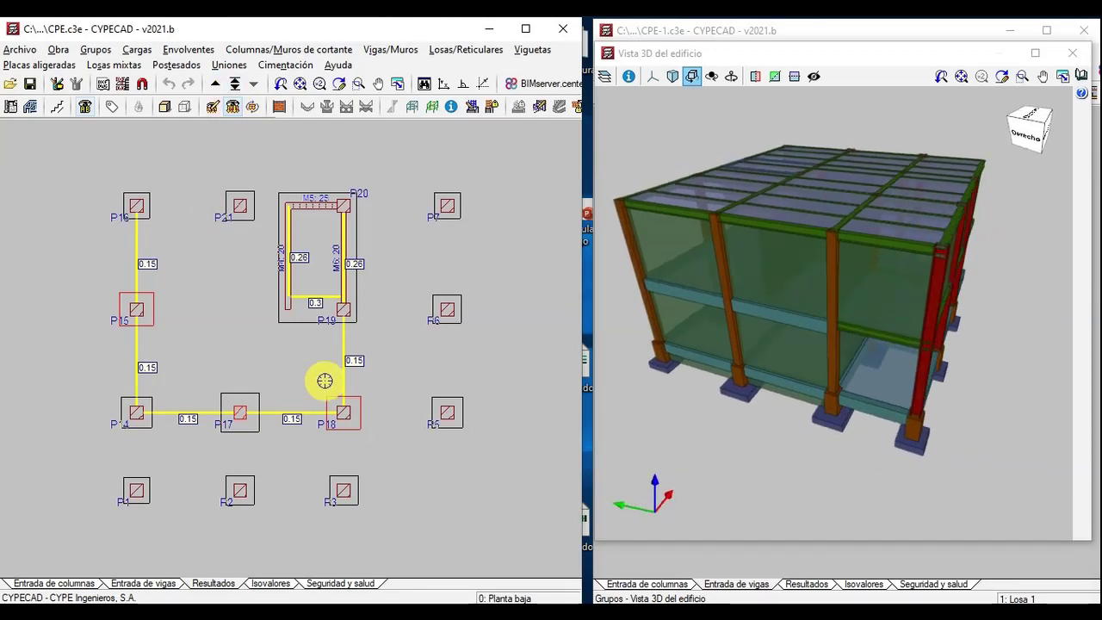
click(287, 66)
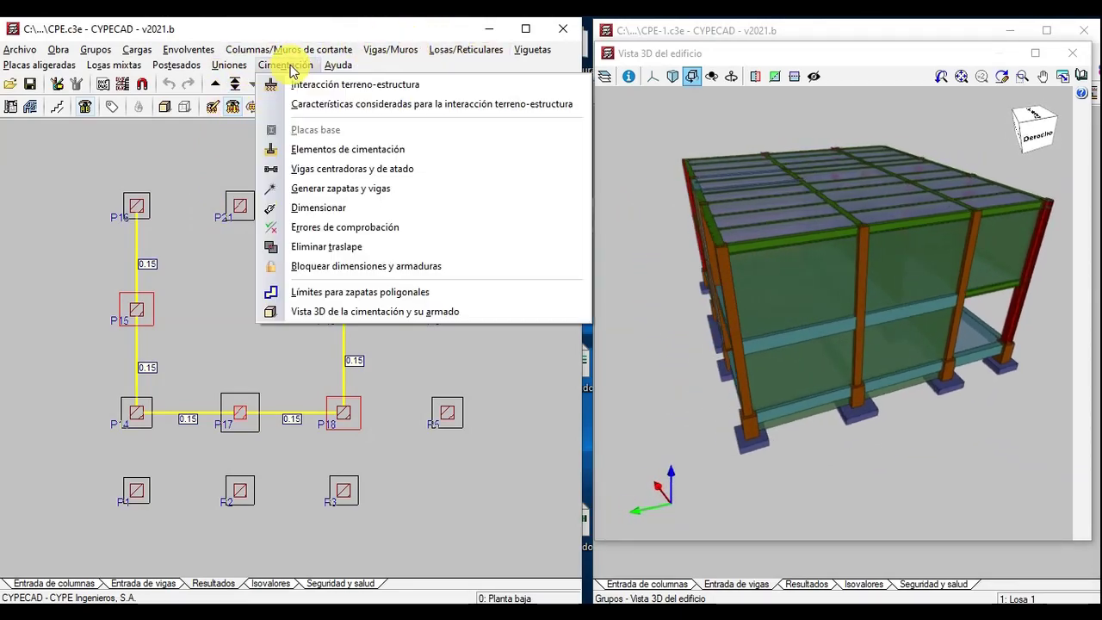
click(303, 147)
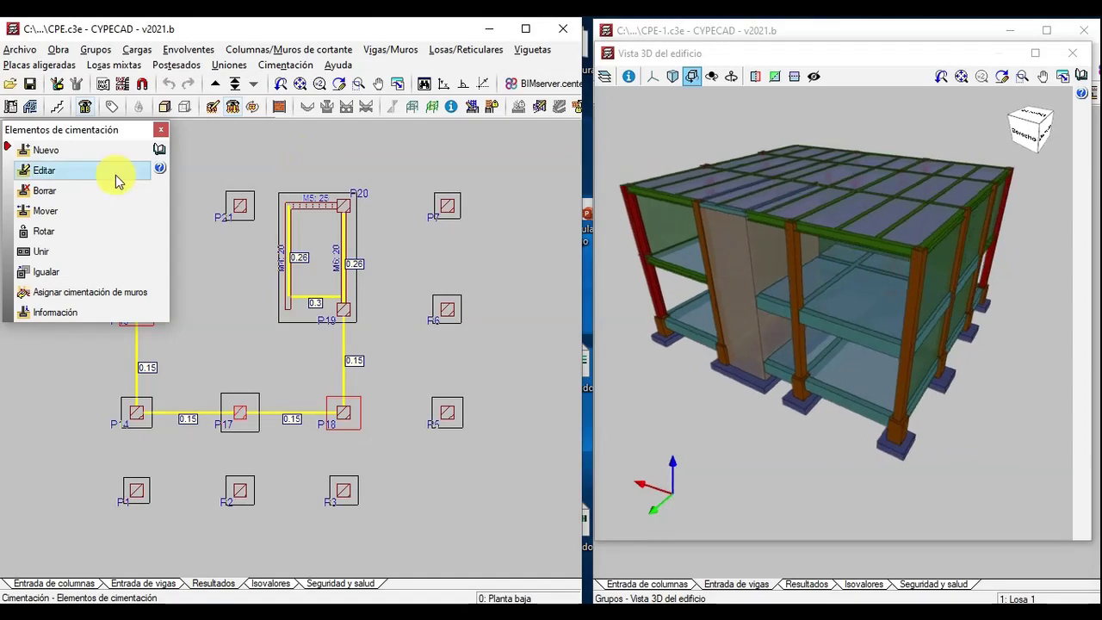
click(39, 170)
click(153, 486)
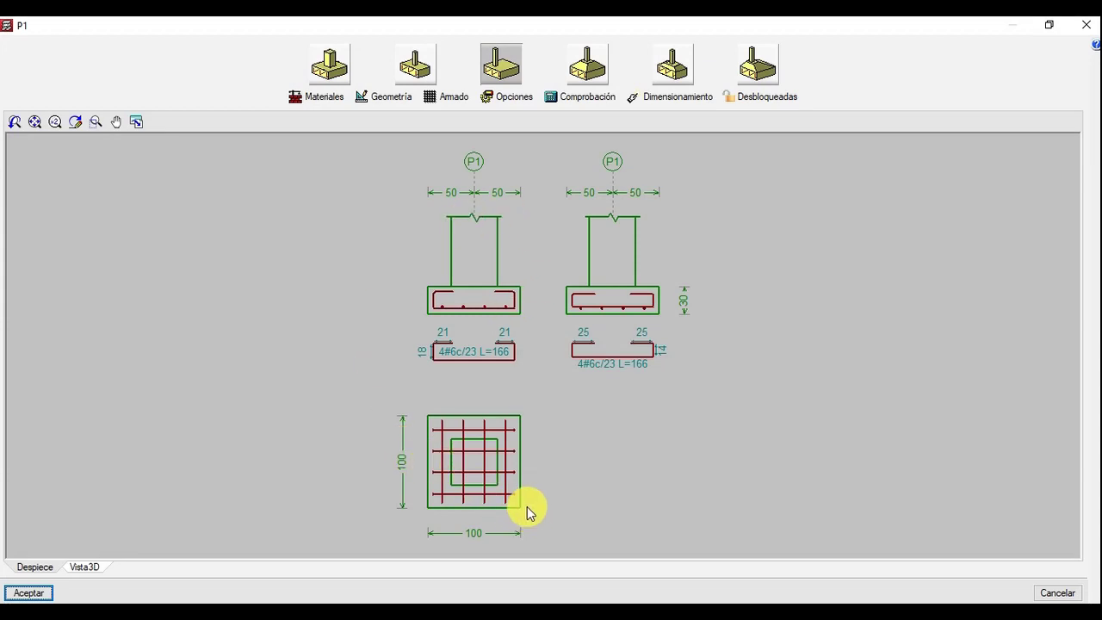
scroll(527, 506, up, 1)
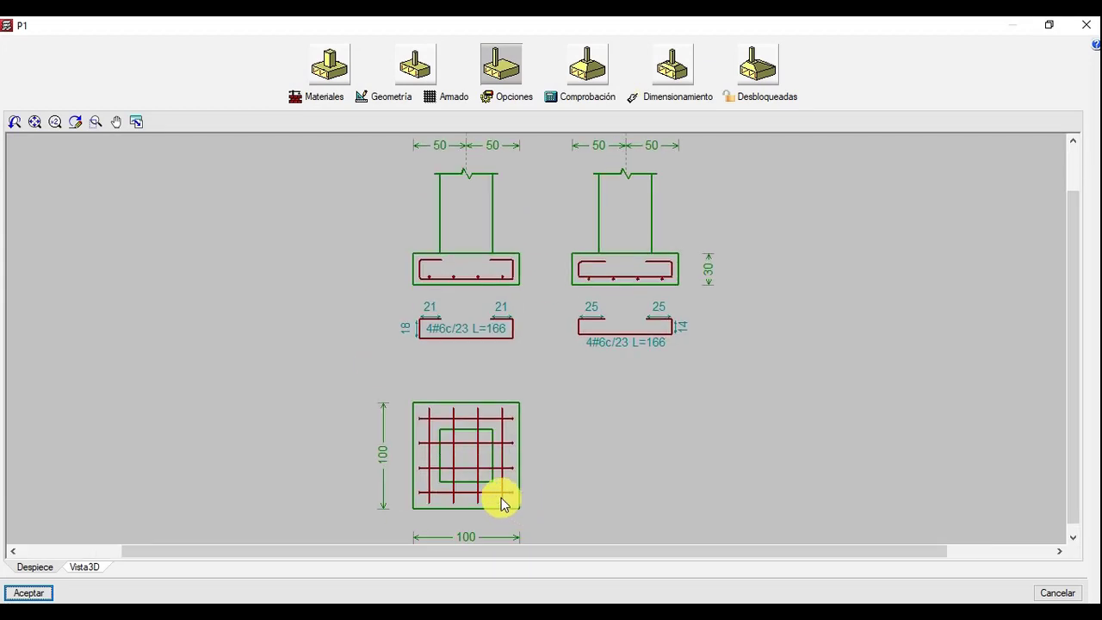
Step: Inspect the reinforcement cage of the P1 footing up close in 3D
click(86, 567)
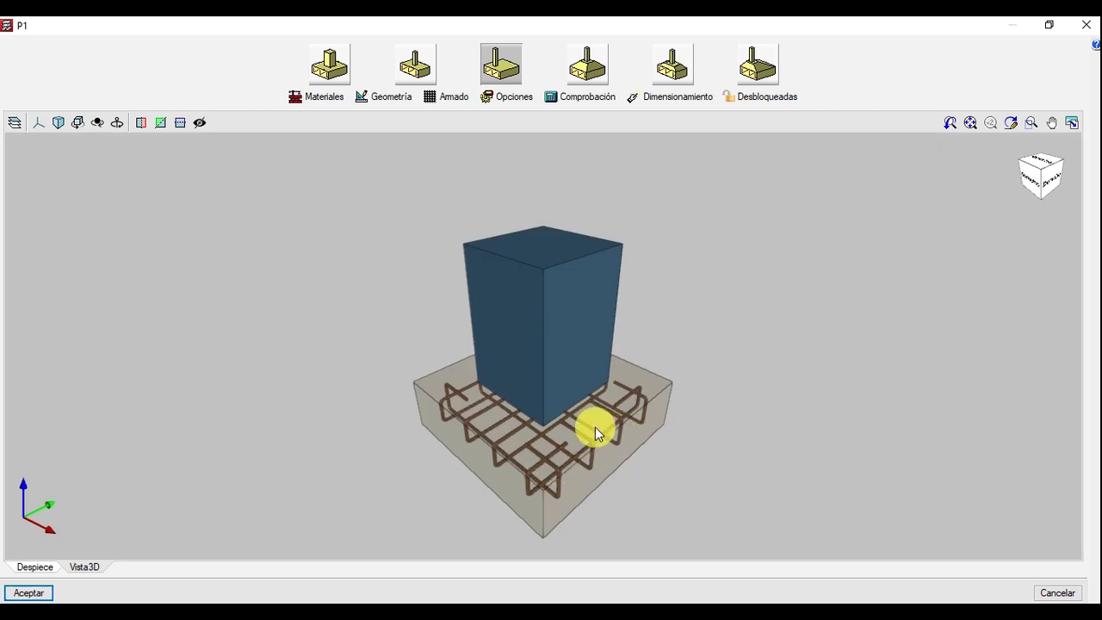
scroll(554, 382, up, 4)
middle_drag(545, 413, 482, 421)
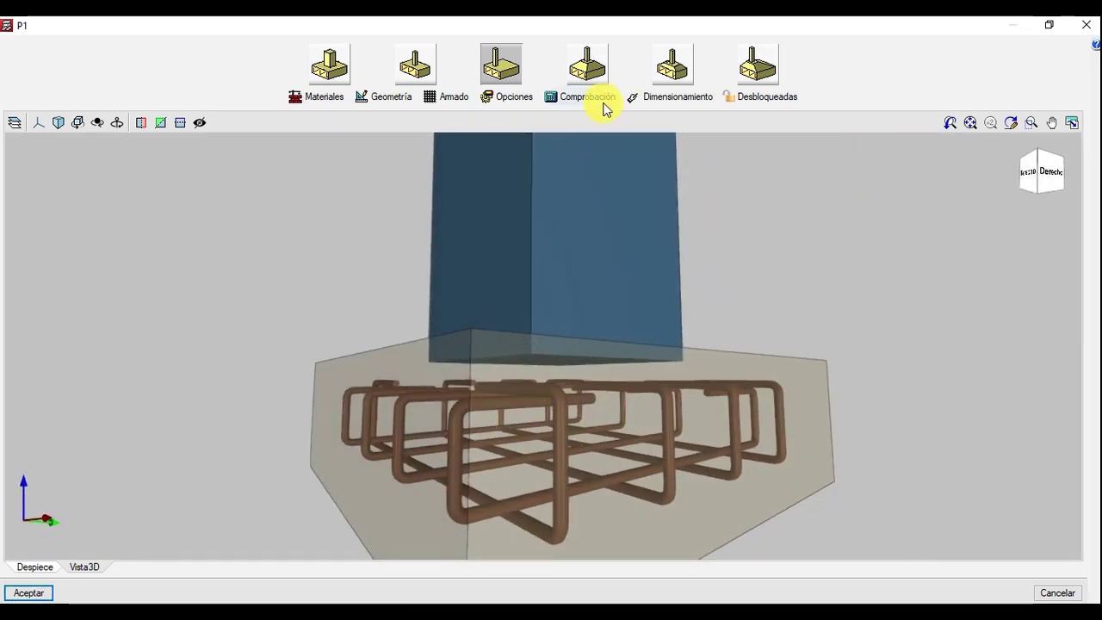
Step: Run the Comprobación of the P1 footing, review its report, and close the report and the footing editor
click(556, 100)
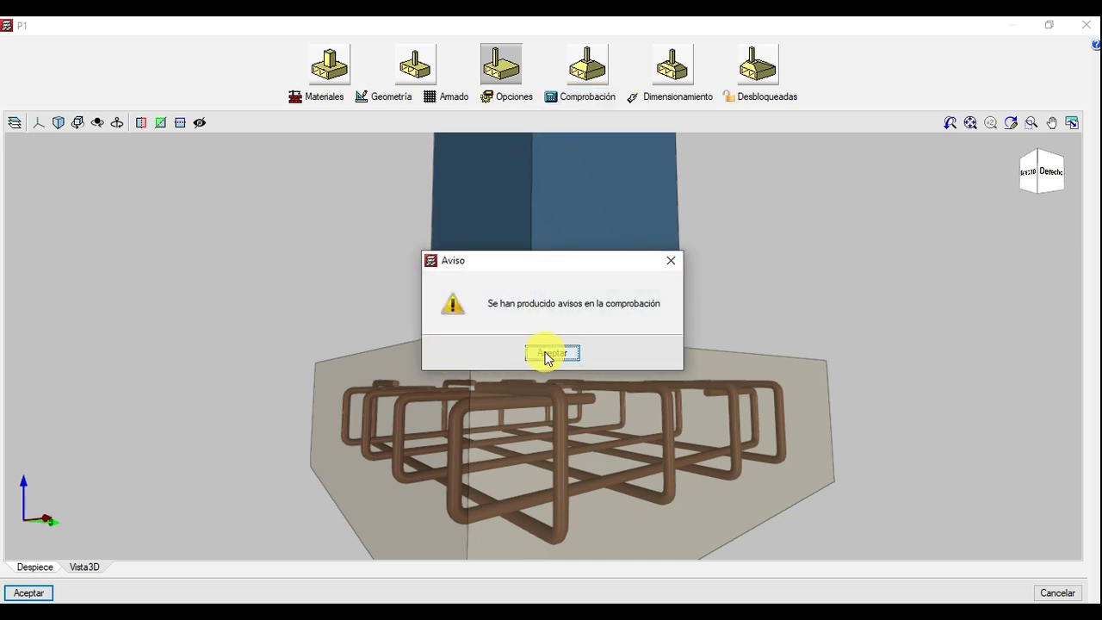
click(545, 353)
click(426, 361)
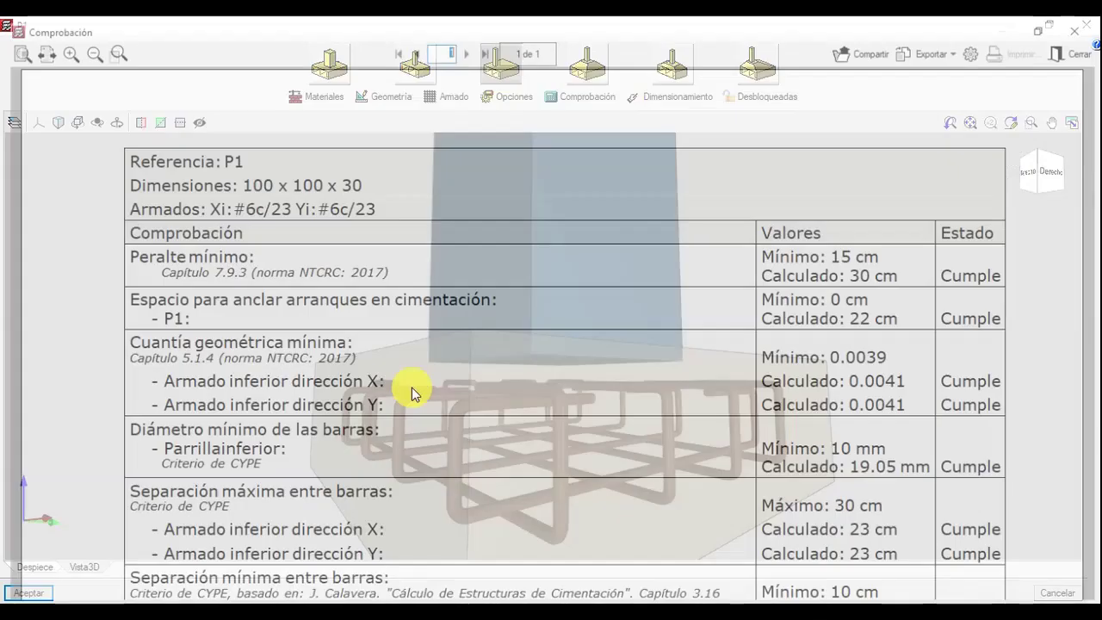
scroll(486, 317, down, 3)
scroll(499, 313, up, 1)
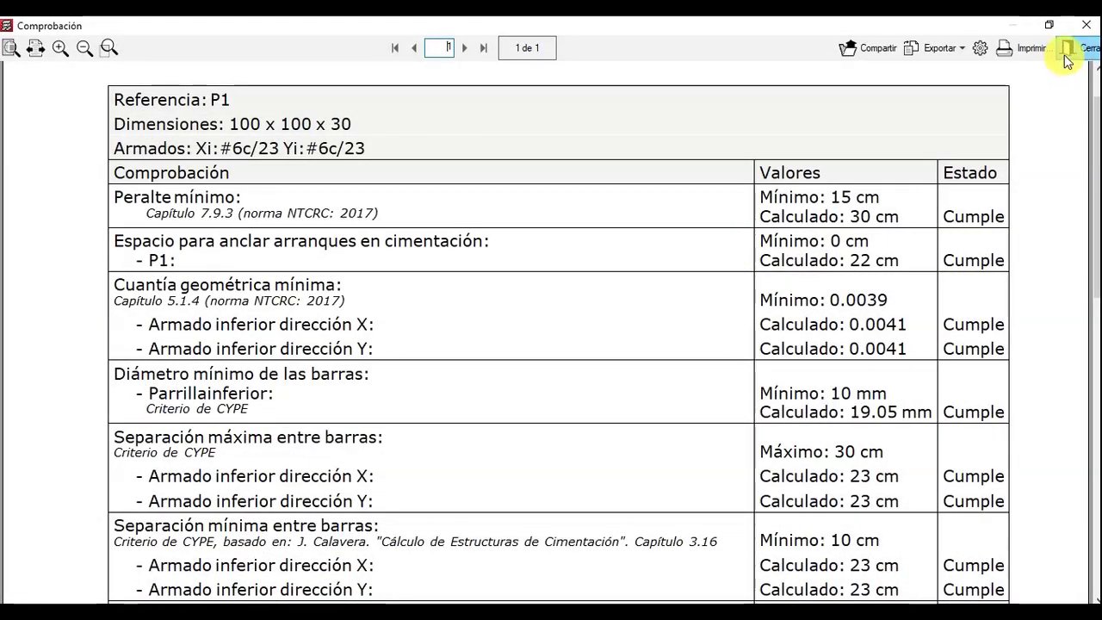
click(1065, 52)
click(1085, 31)
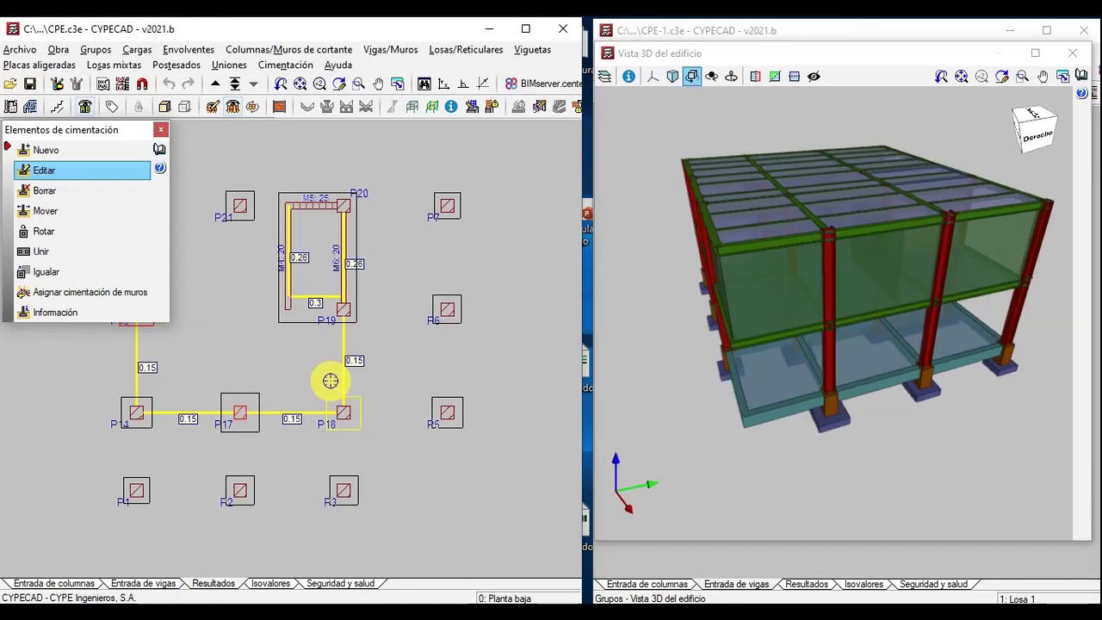
Step: Go up to Losa 1 and display the moment and shear envelopes of the beam line from P15 to P6
click(330, 380)
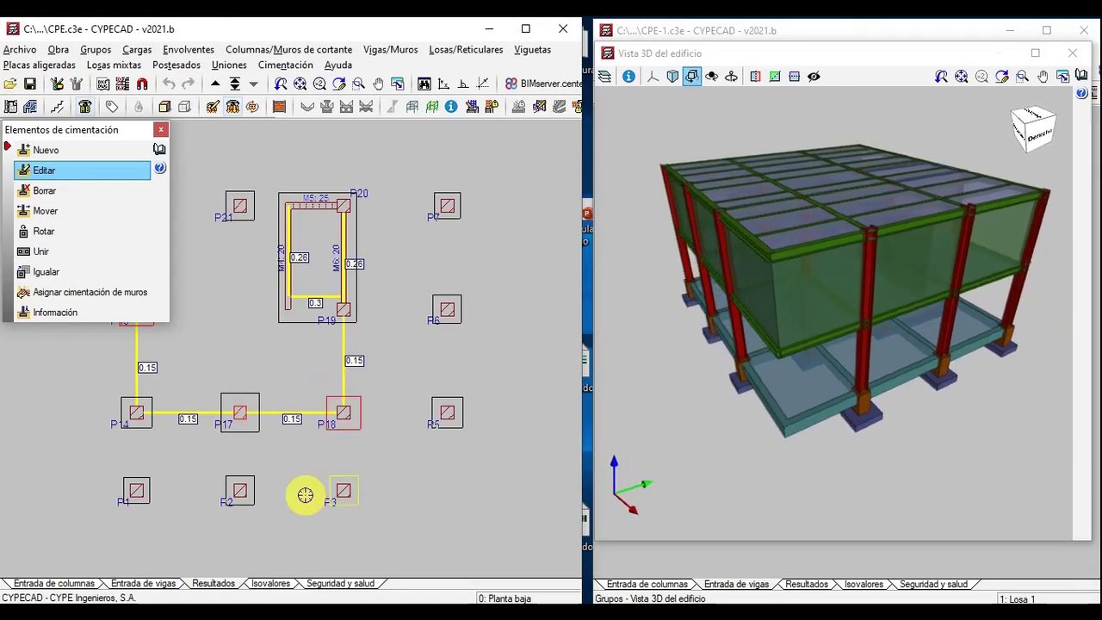
click(215, 86)
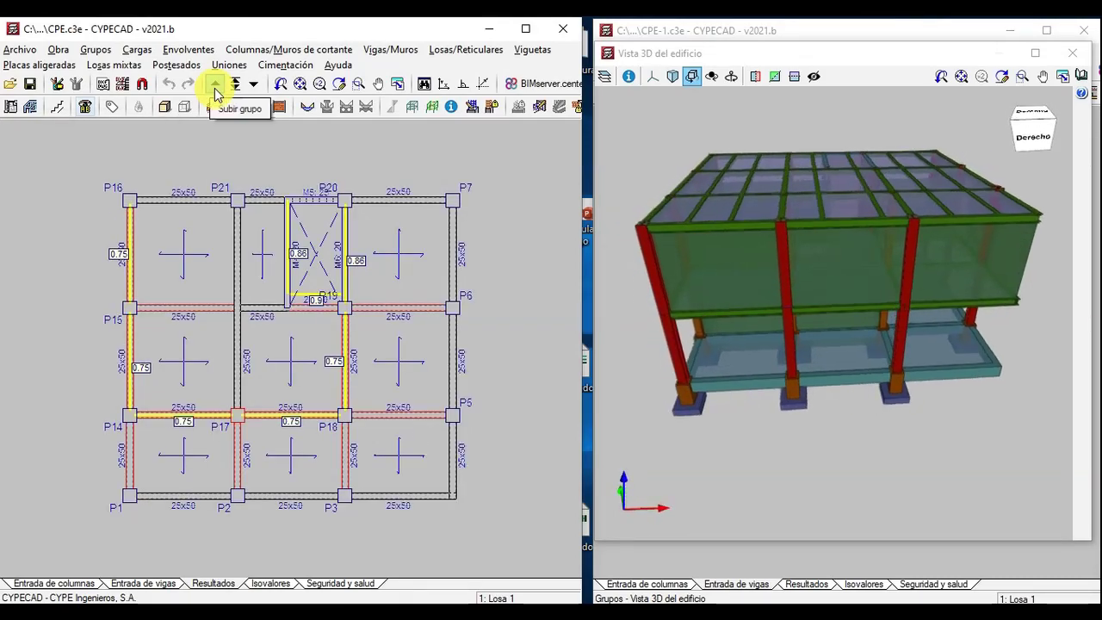
click(169, 53)
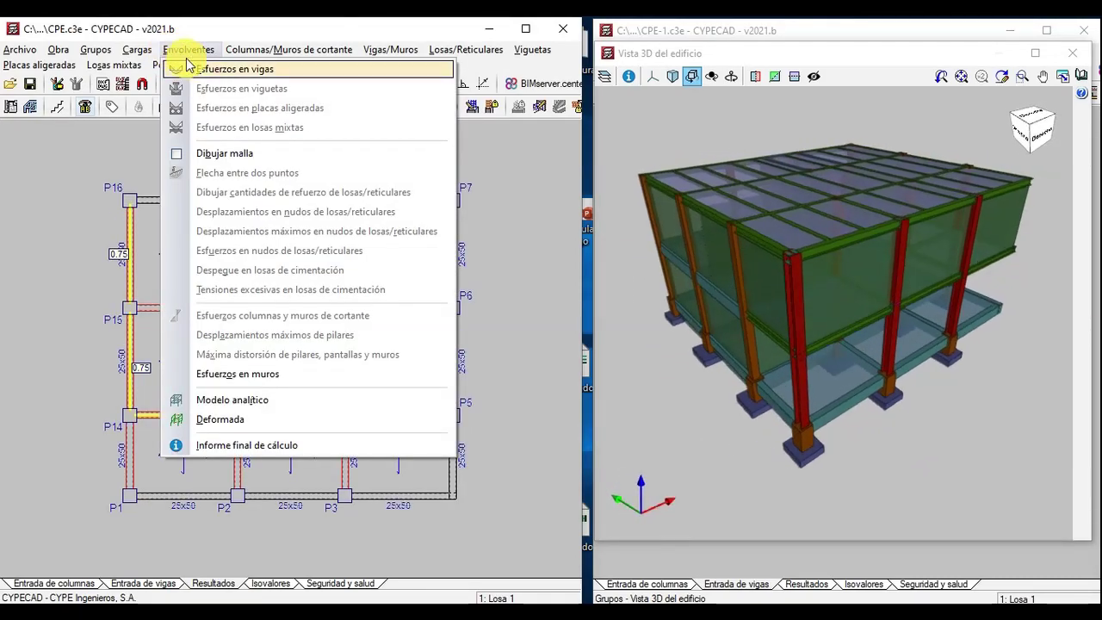
click(234, 69)
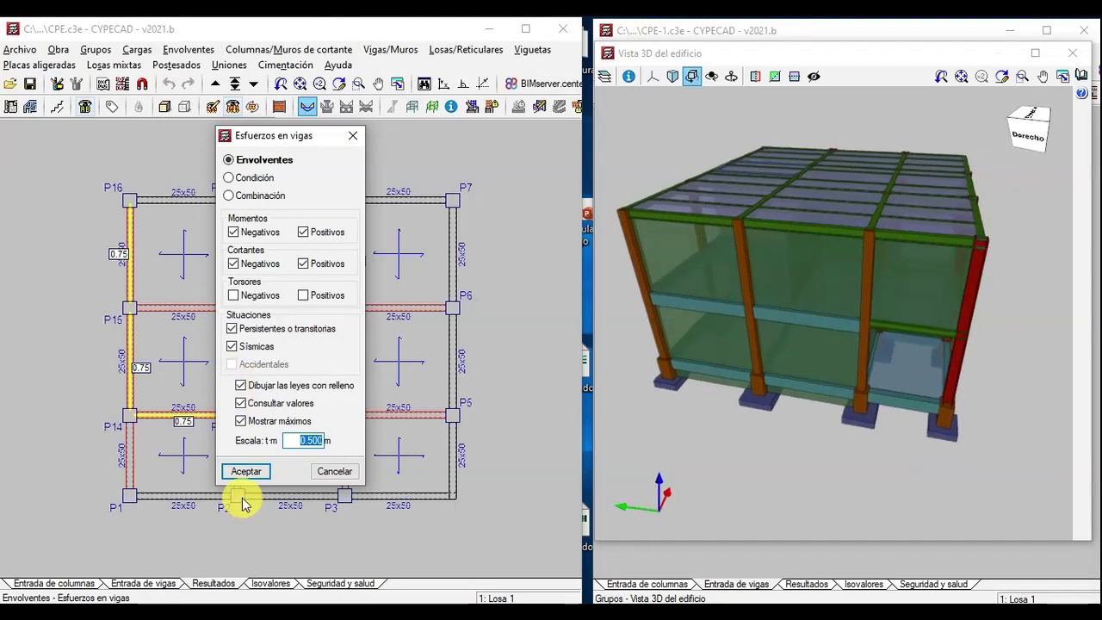
click(245, 473)
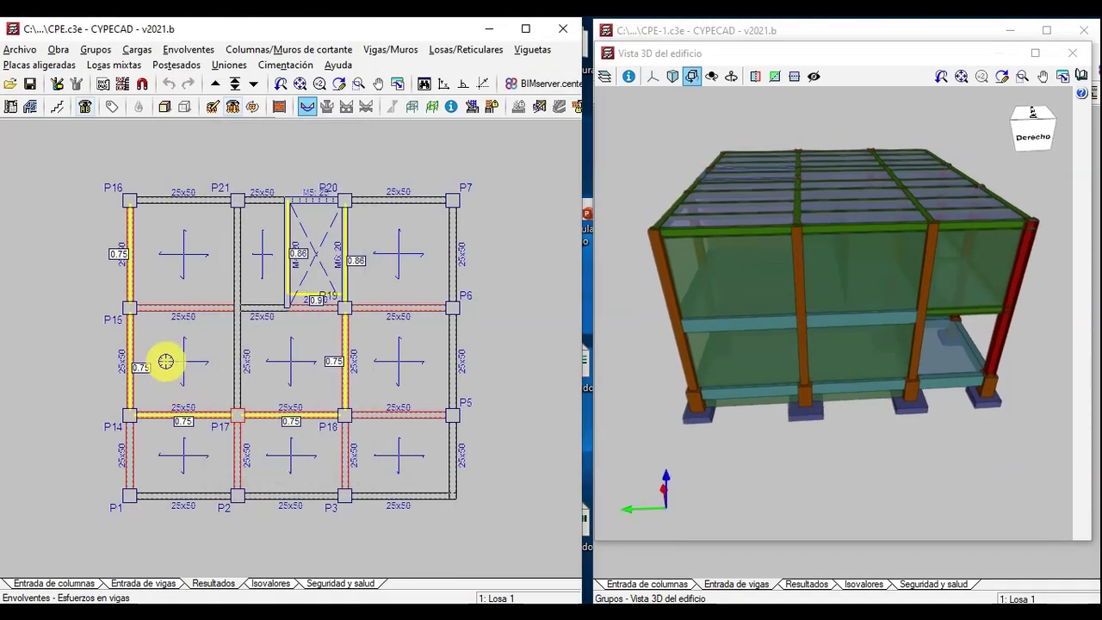
click(168, 309)
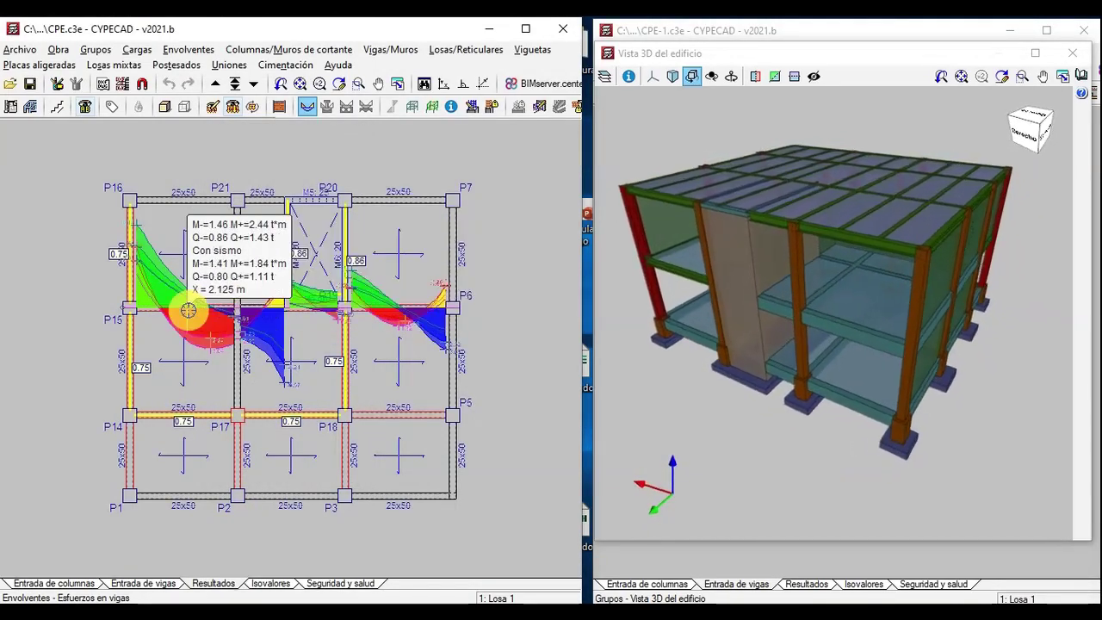
scroll(190, 312, up, 3)
scroll(190, 316, down, 1)
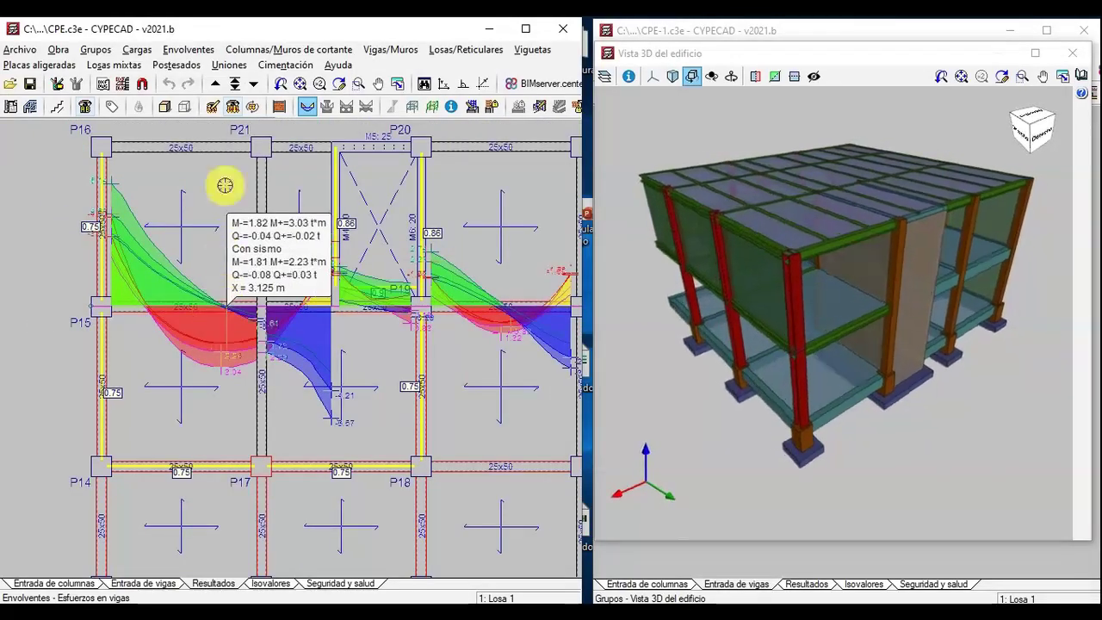
Step: Open the deformed shape of the structure for Peso propio and preview its animation
click(188, 49)
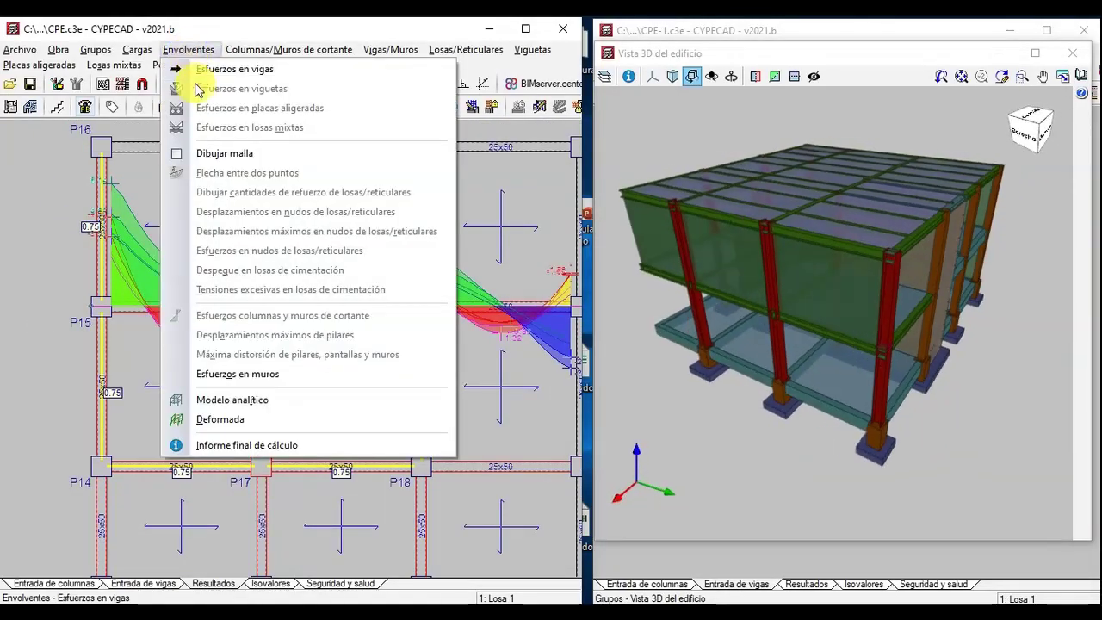
click(183, 419)
click(284, 347)
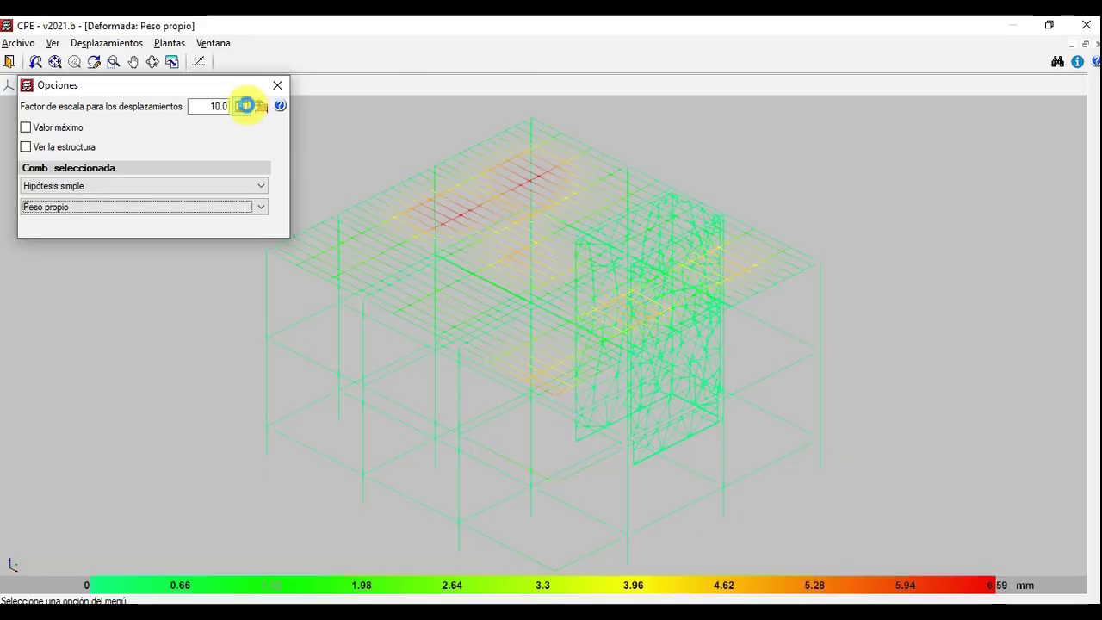
click(245, 104)
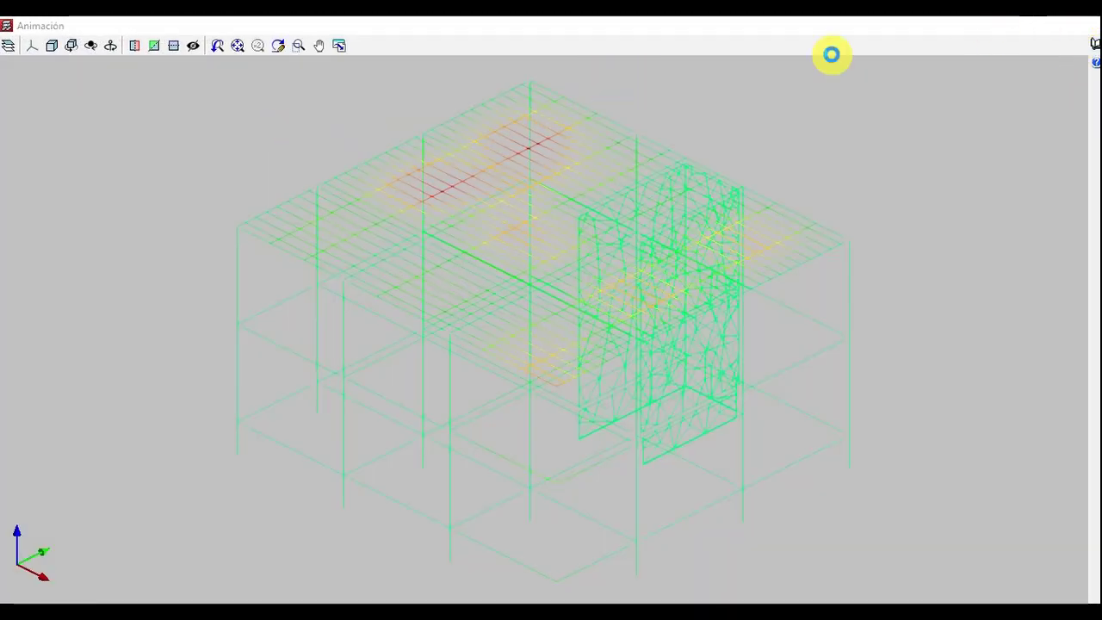
click(267, 108)
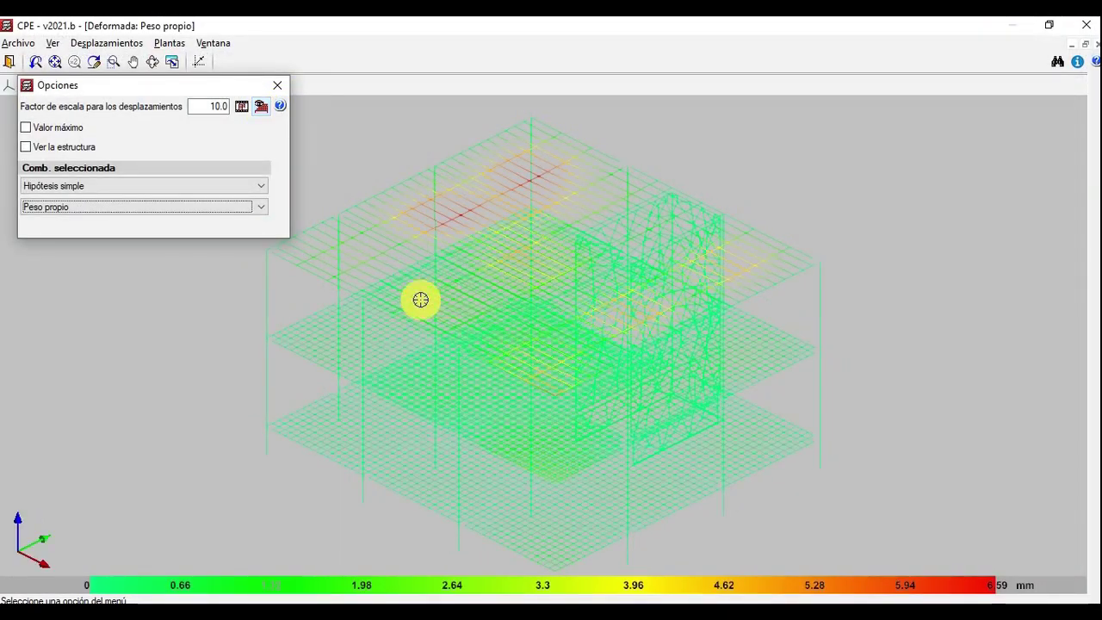
Step: Set the displacement scale factor to 100, show the structure, and select the Desplazamientos combination PP+CM+Qa
click(213, 104)
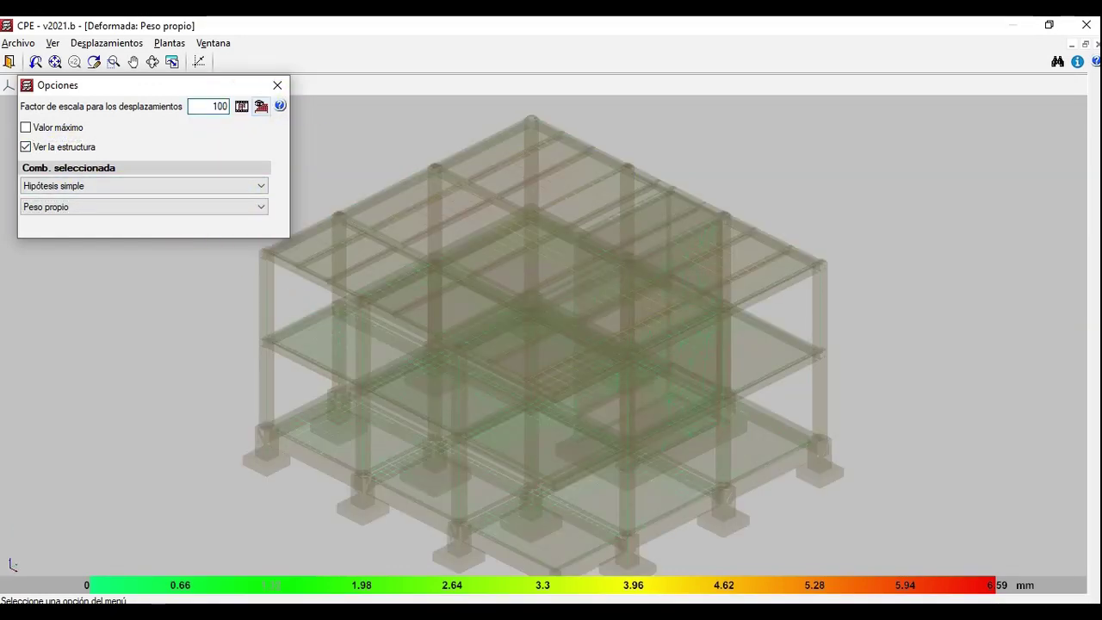
click(129, 189)
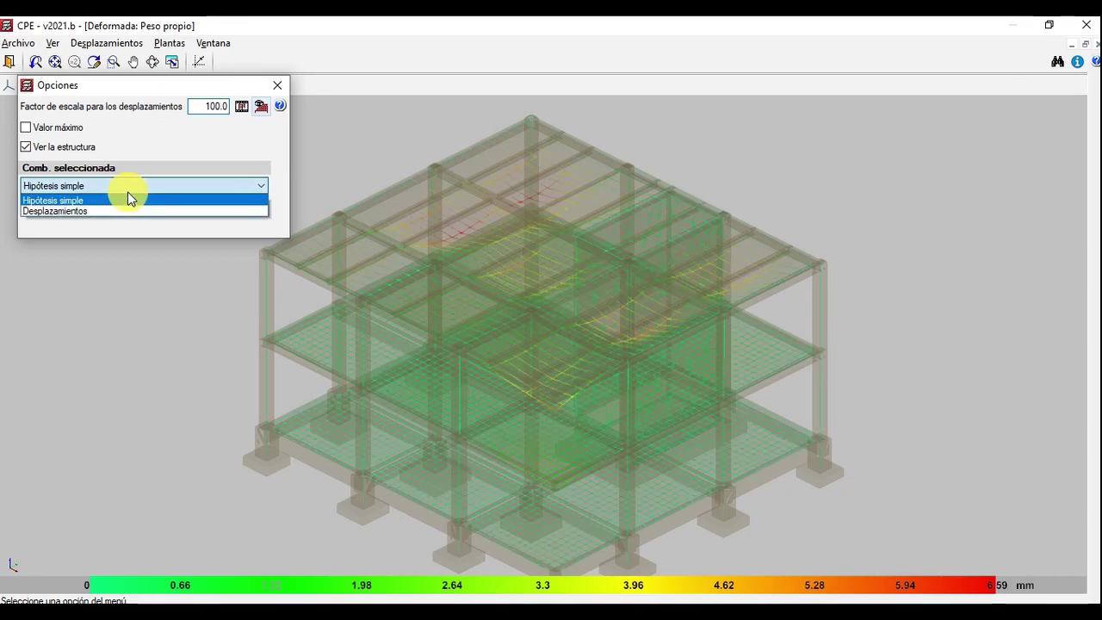
click(118, 211)
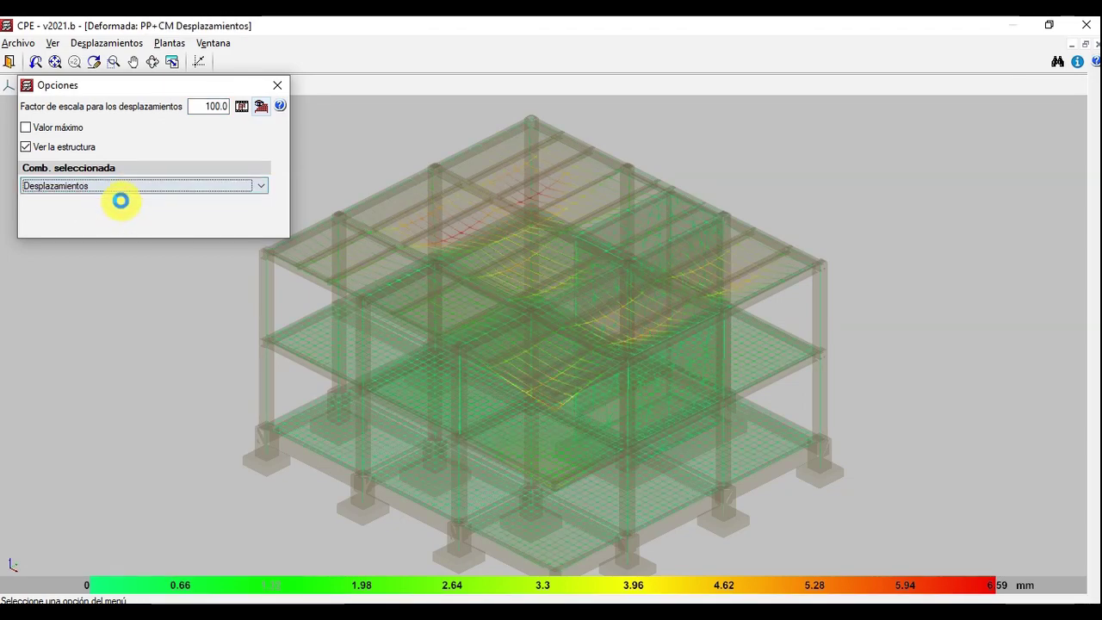
click(113, 217)
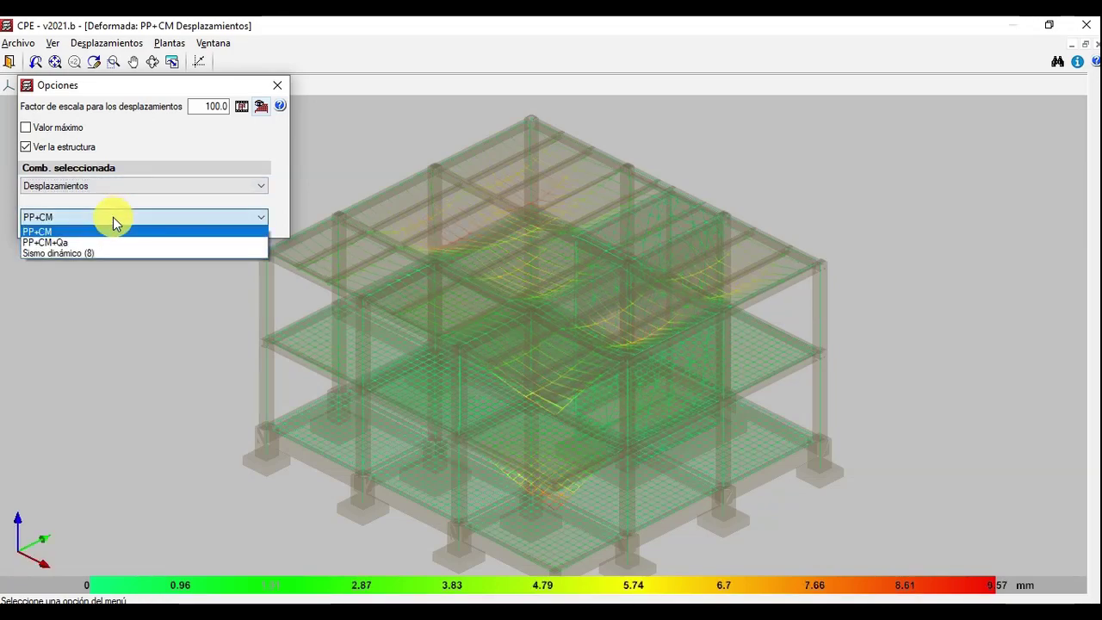
click(108, 239)
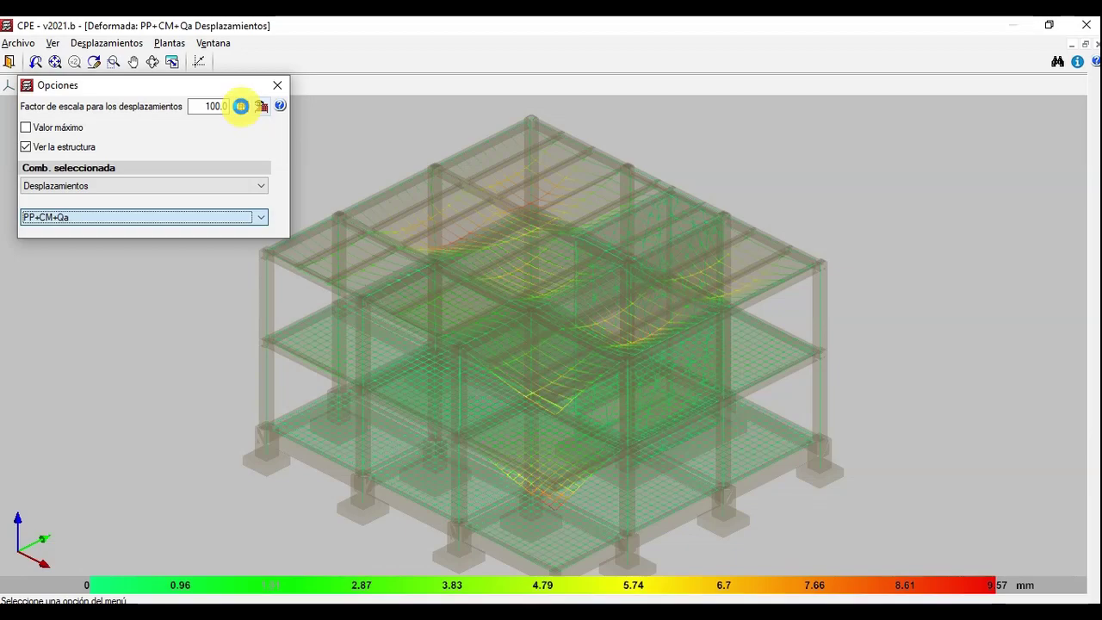
Step: Animate the PP+CM+Qa deformed shape and view it in the front XZ, plan XY, side YZ and reversed XZ orientations
click(241, 106)
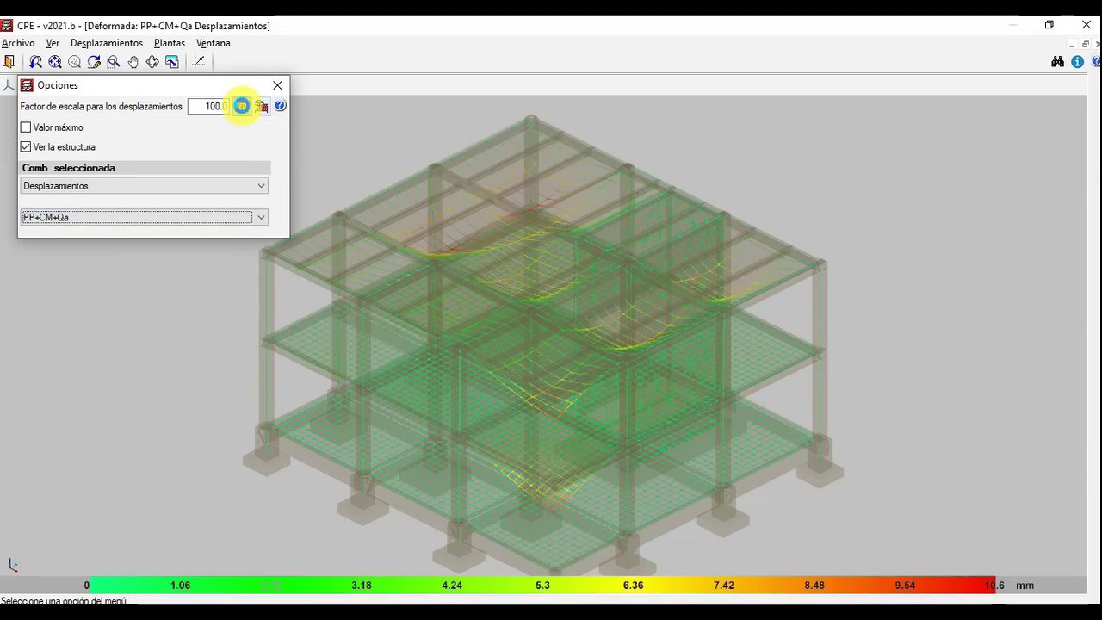
click(241, 106)
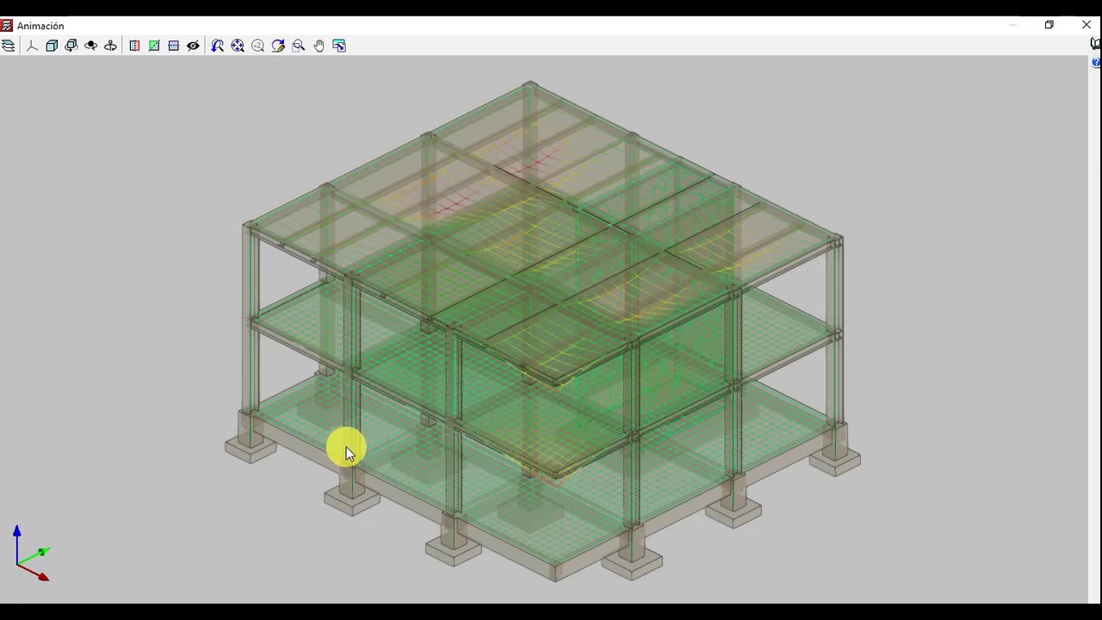
click(32, 45)
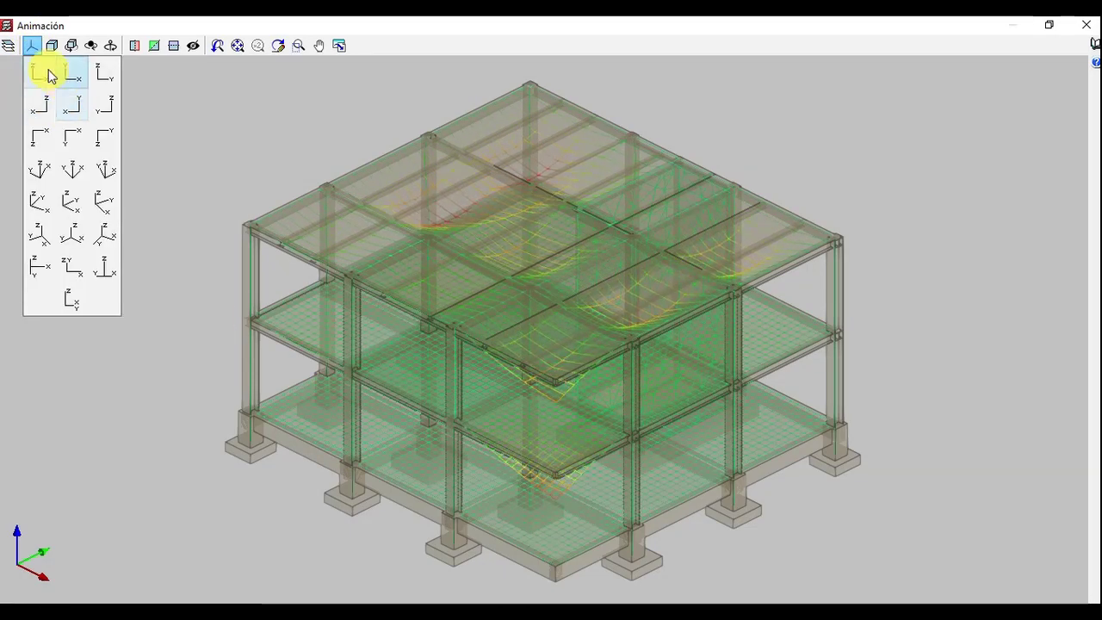
click(38, 78)
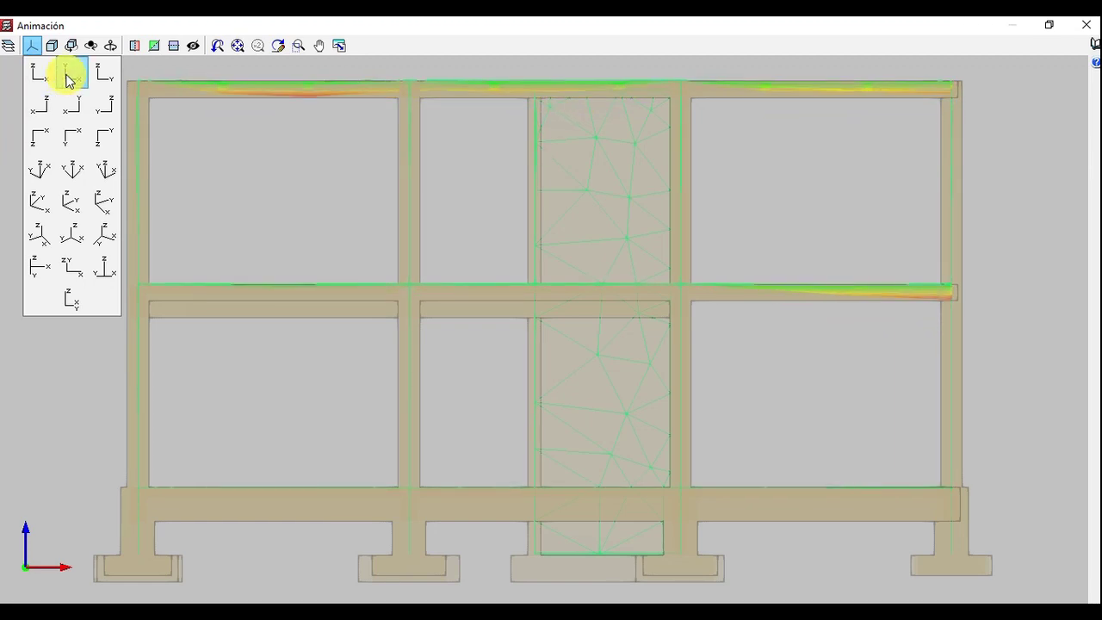
click(69, 80)
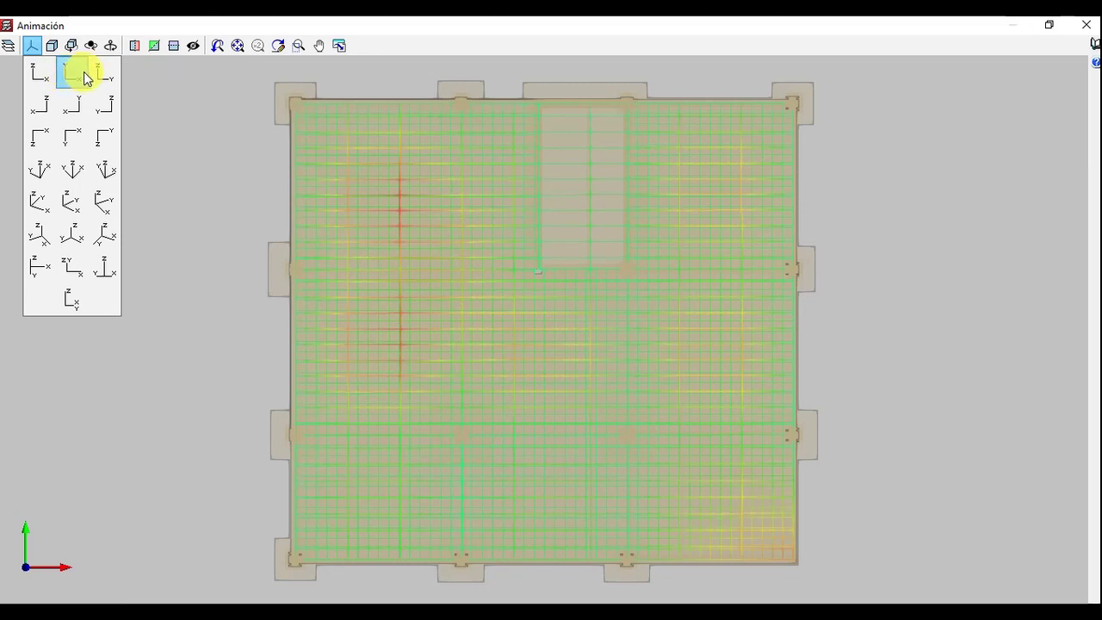
click(105, 77)
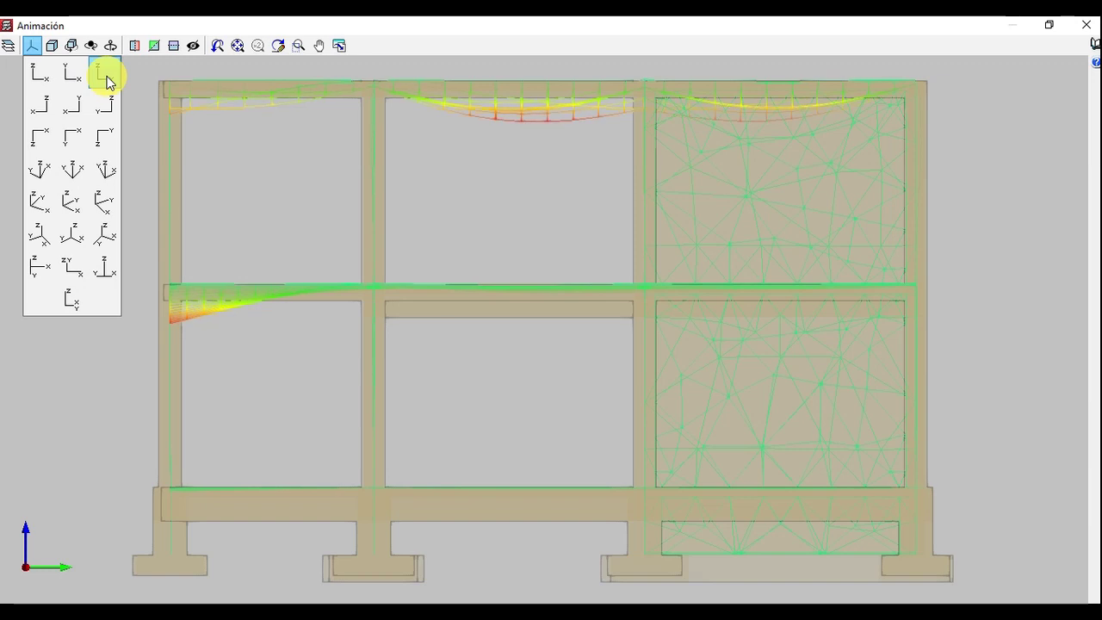
click(37, 112)
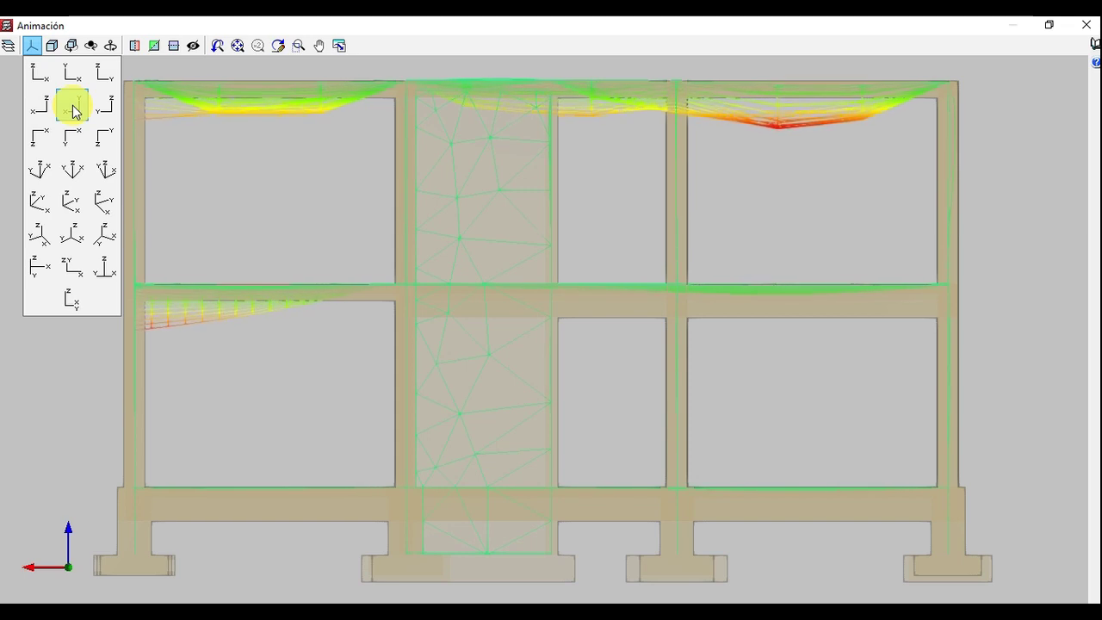
Step: View the animated PP+CM+Qa deformed shape in the reversed XY plan, inverted YZ and isometric orientations
click(75, 112)
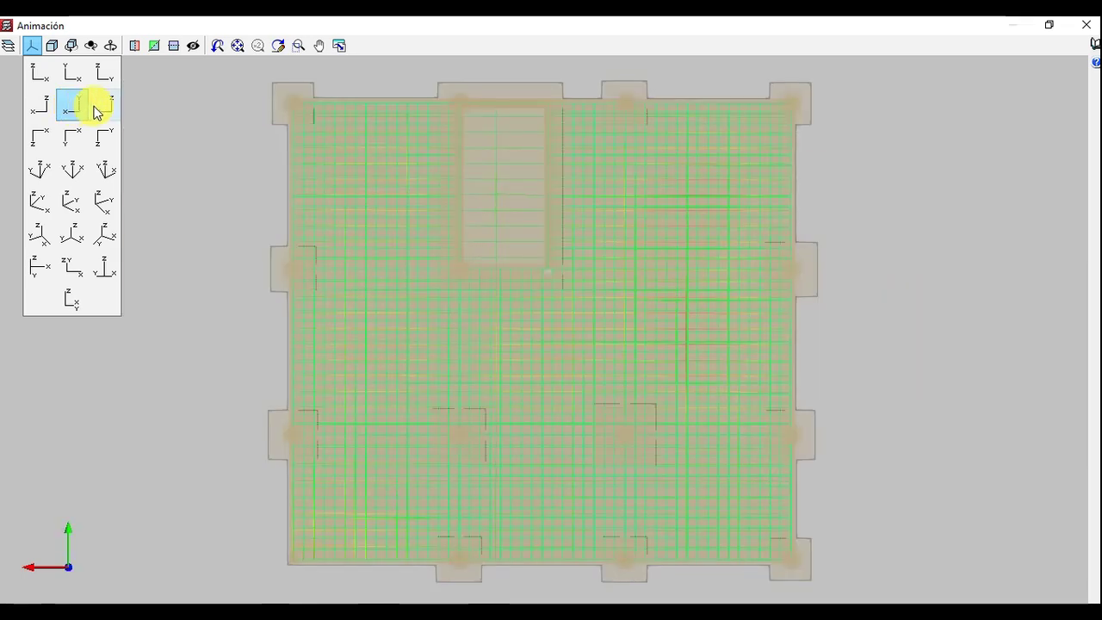
click(106, 108)
click(105, 170)
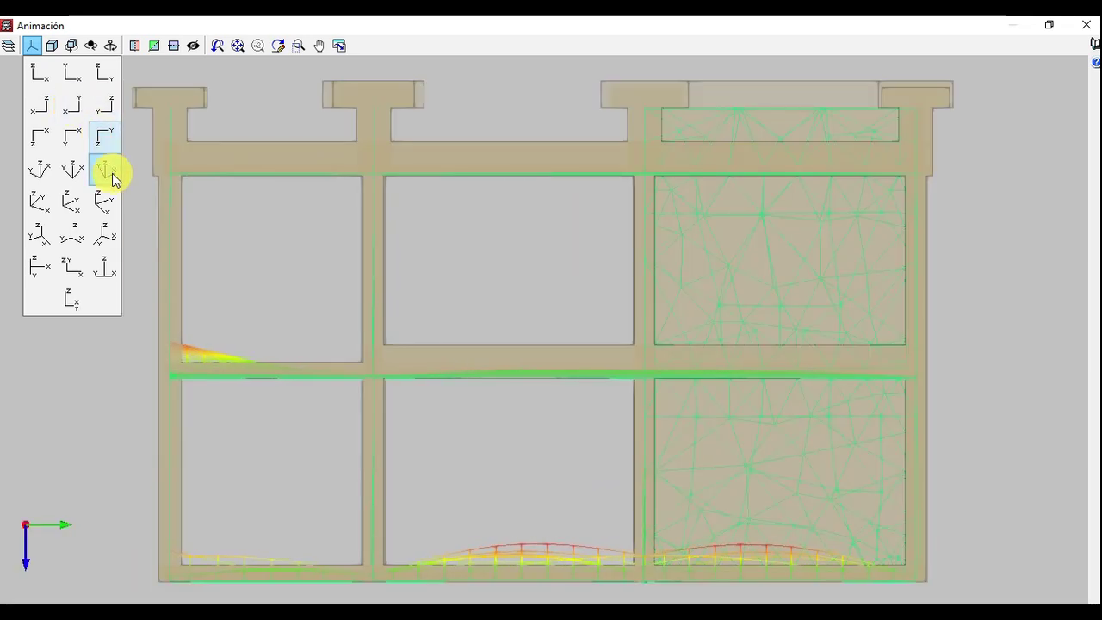
click(104, 174)
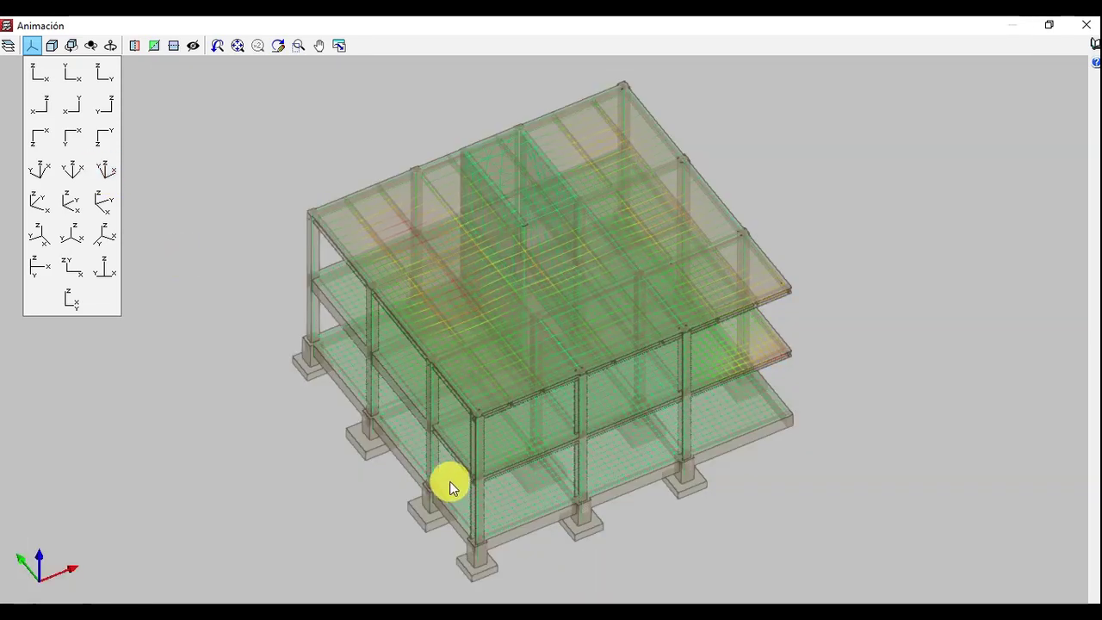
Step: Inspect the slab deflections of the animated structure from a low corner viewpoint and close the animation
middle_drag(435, 470, 545, 396)
scroll(637, 310, up, 2)
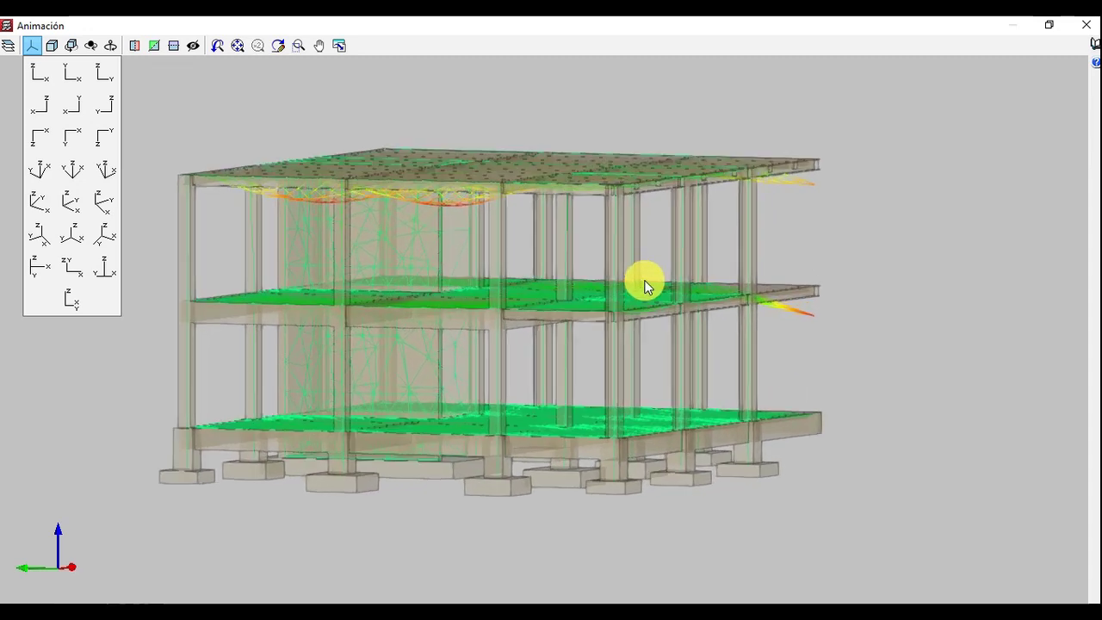
scroll(645, 280, up, 2)
middle_drag(644, 280, 672, 285)
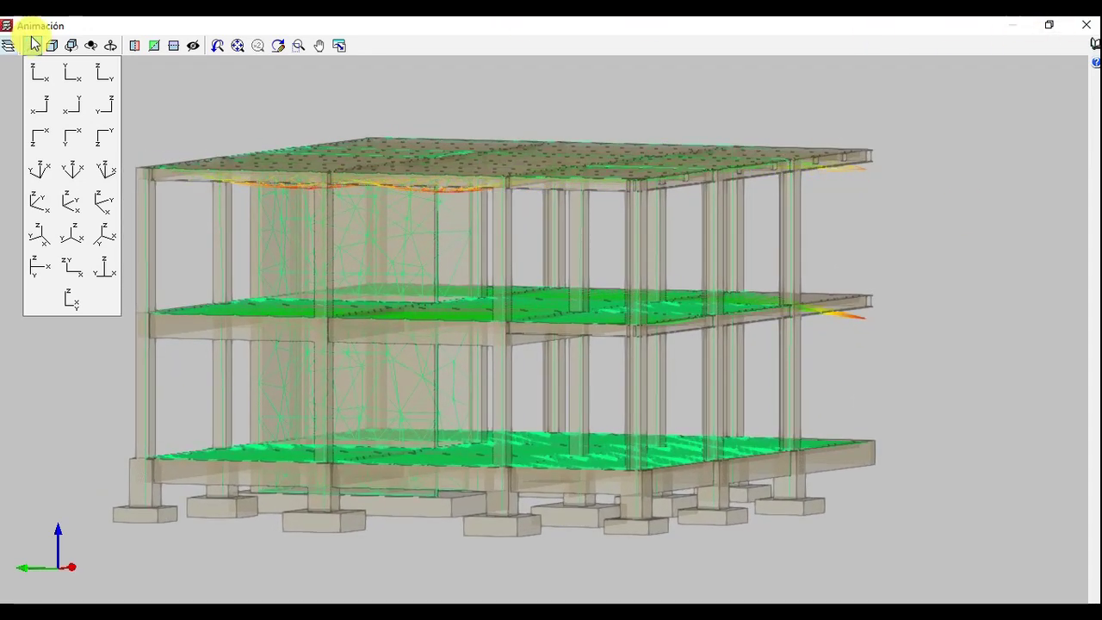
click(1088, 31)
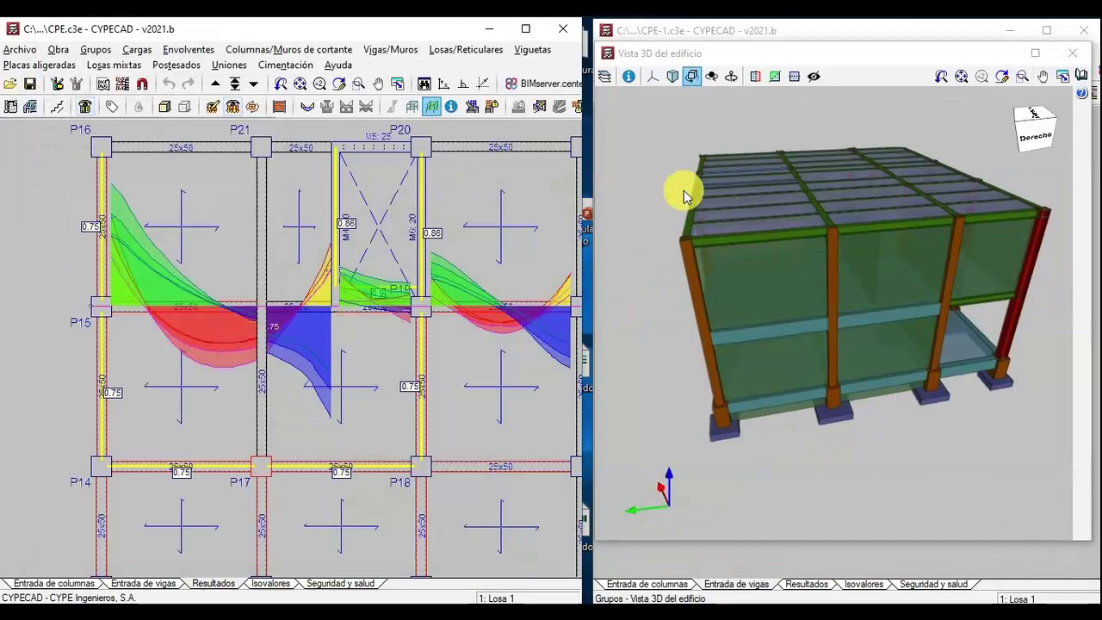
Step: Open the column editor for P17 in the CPE-1 project and enlarge the check summary and column plan areas
click(37, 64)
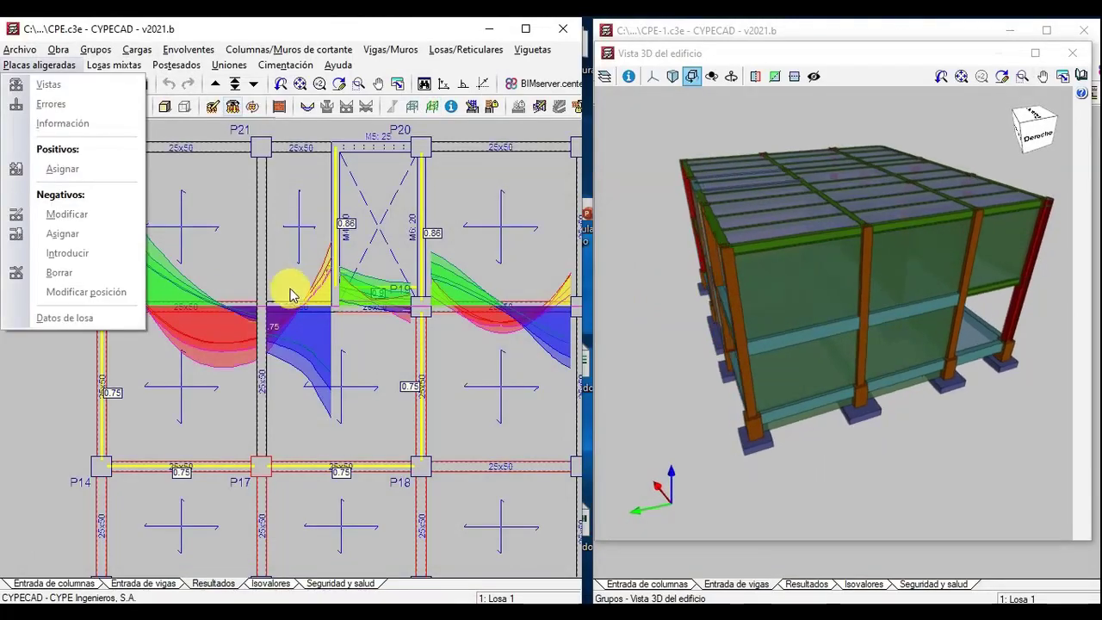
click(238, 49)
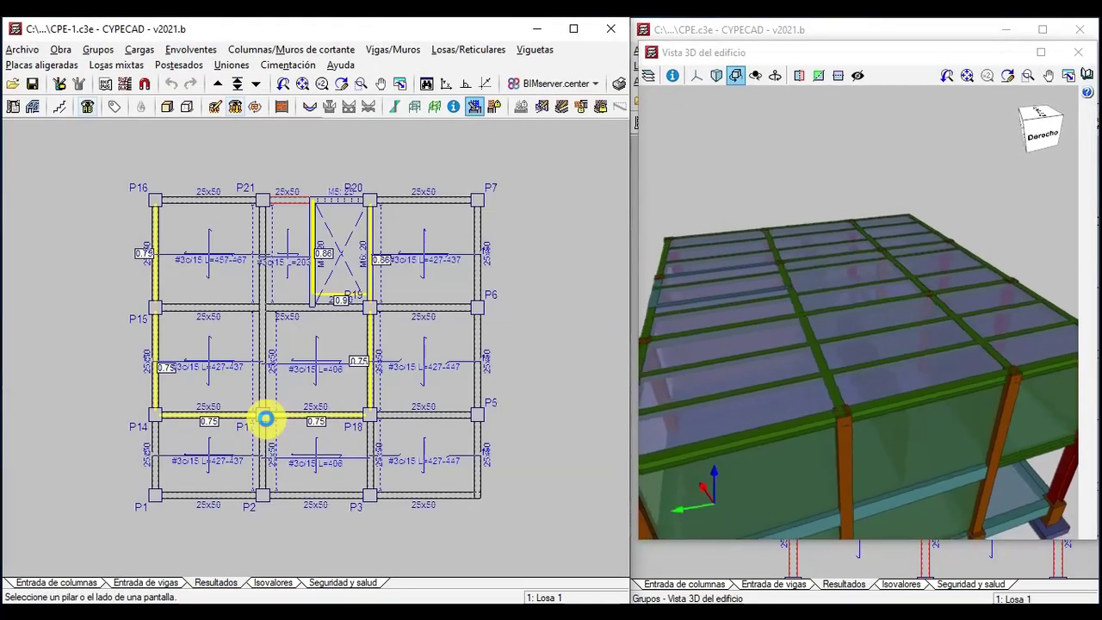
click(265, 418)
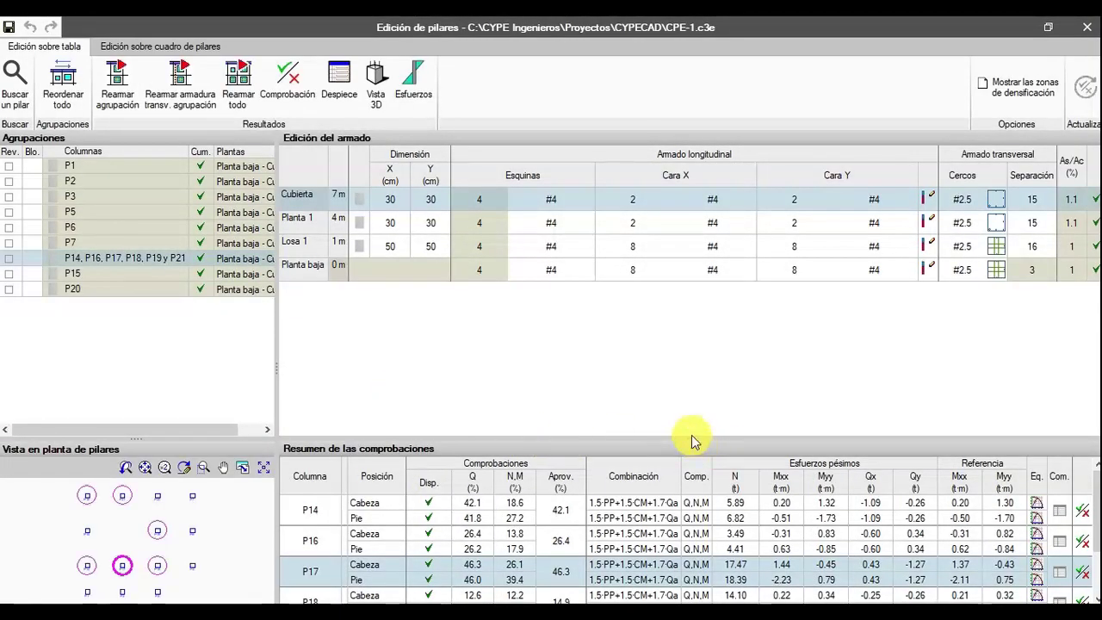
drag(691, 436, 703, 370)
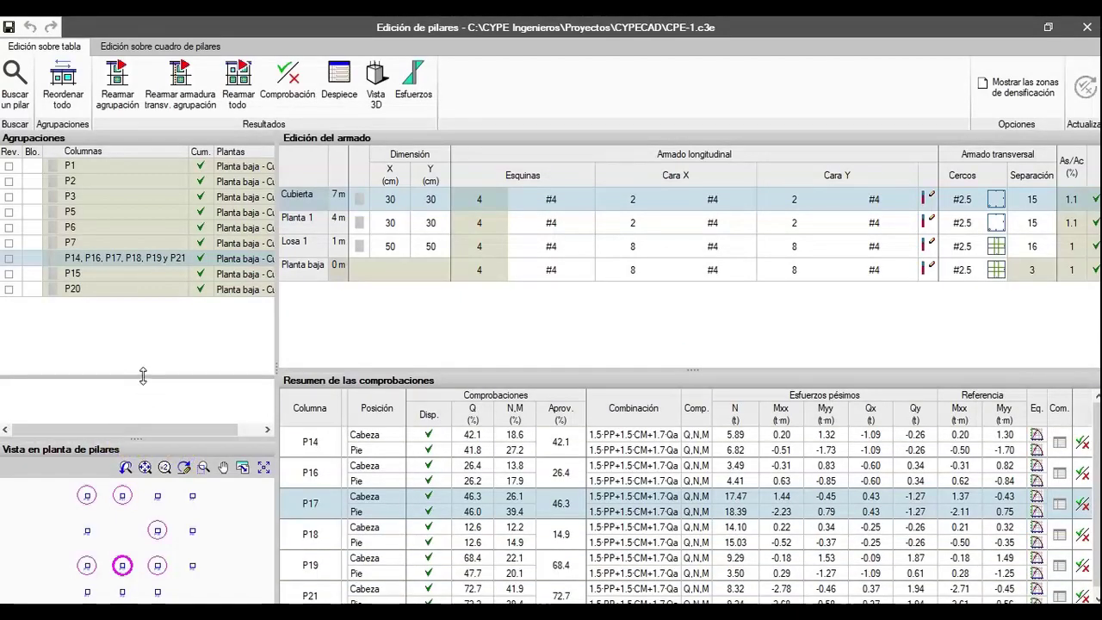
drag(143, 376, 143, 376)
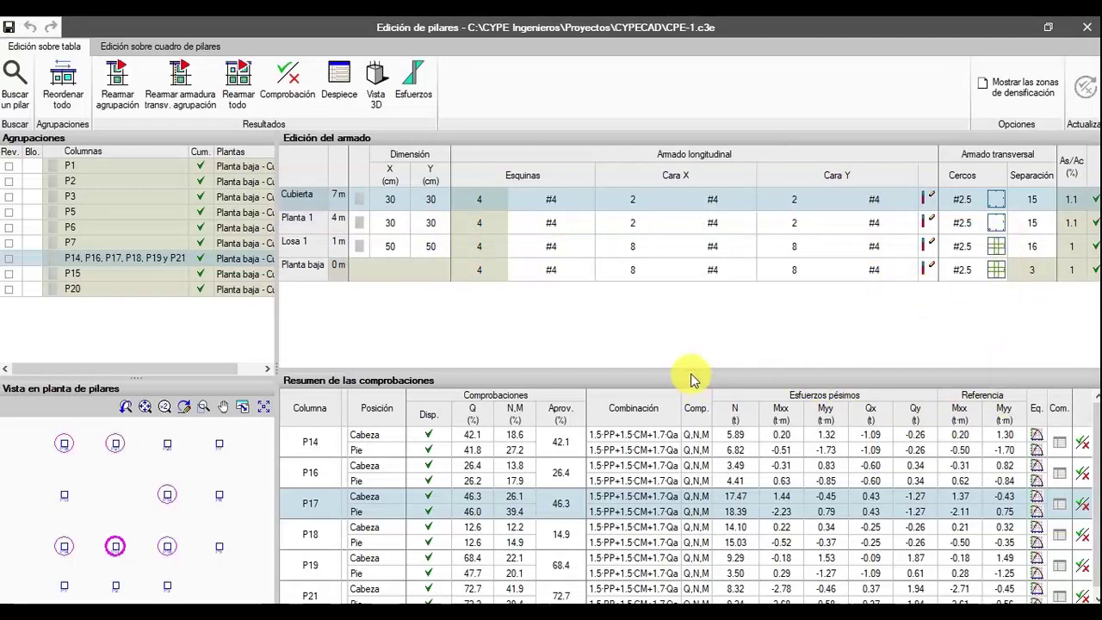
drag(695, 361, 695, 330)
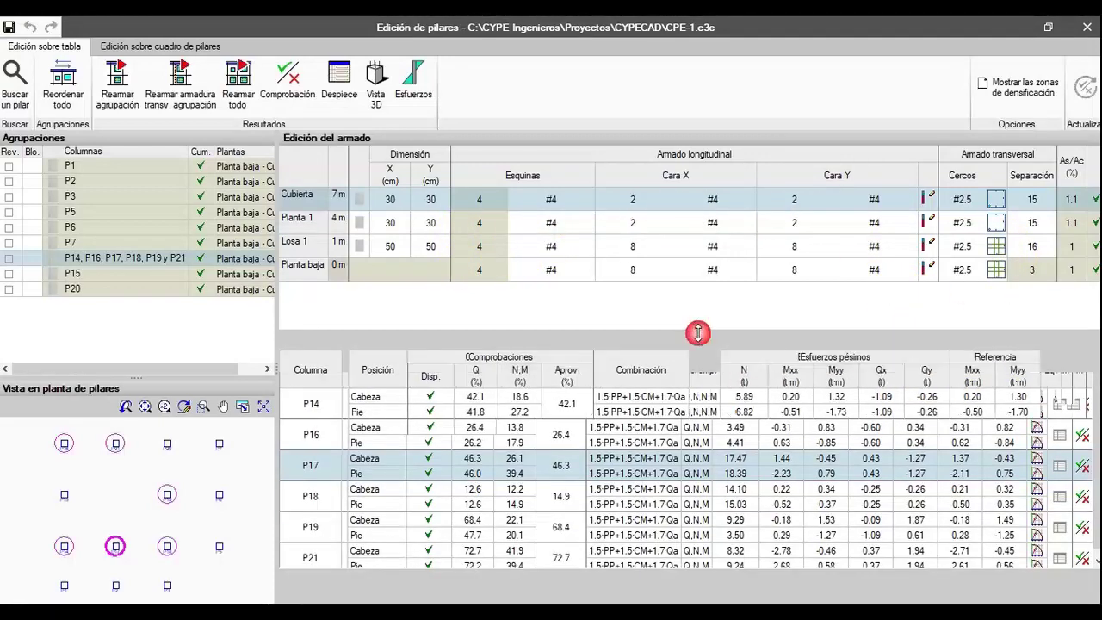
Step: Open the full check listing of column P17 for the Cubierta span and read its section data and reinforcement requirements
click(1093, 467)
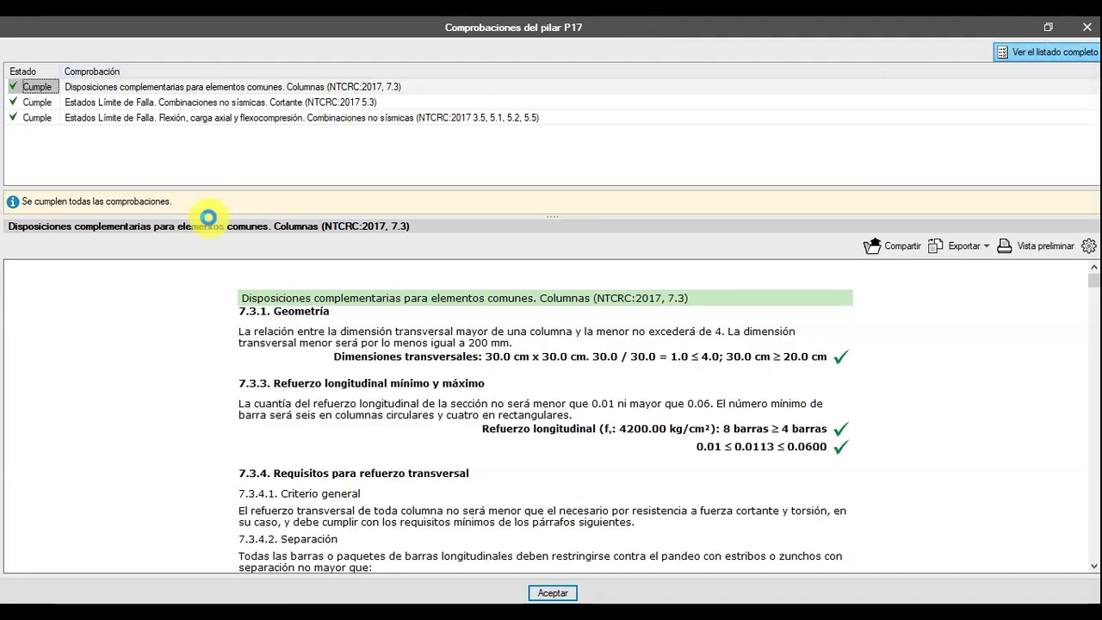
scroll(421, 256, down, 2)
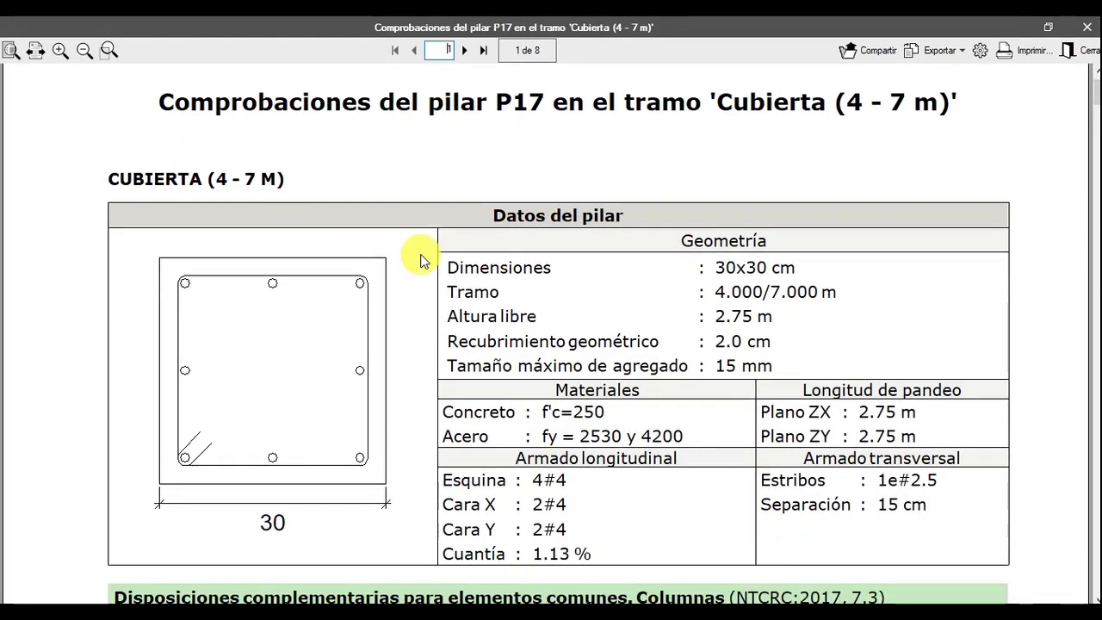
scroll(420, 256, down, 6)
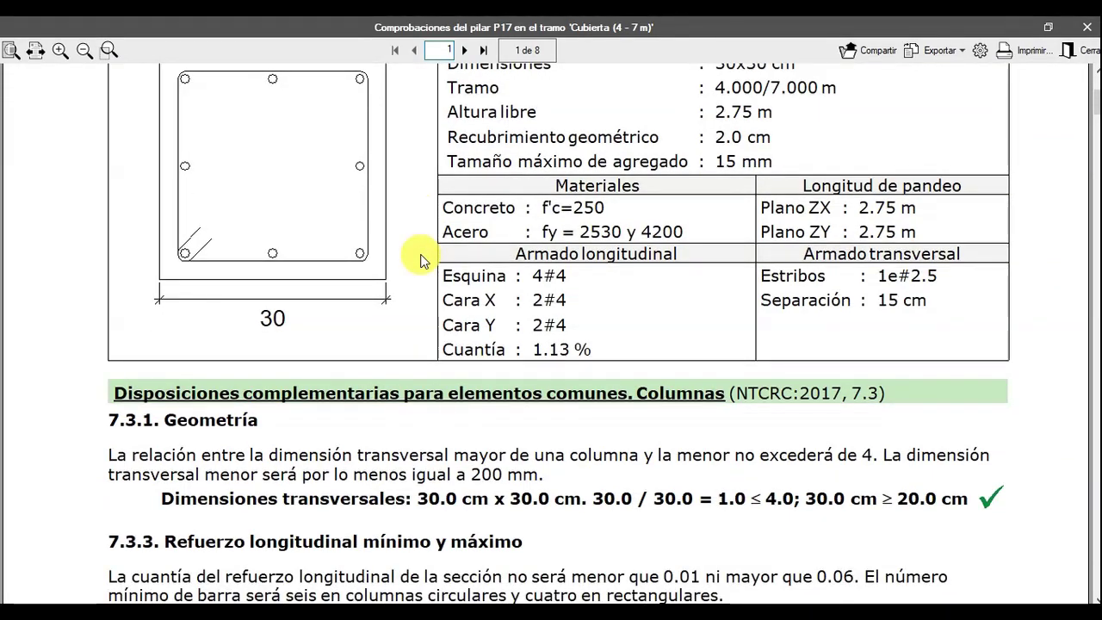
scroll(421, 255, down, 14)
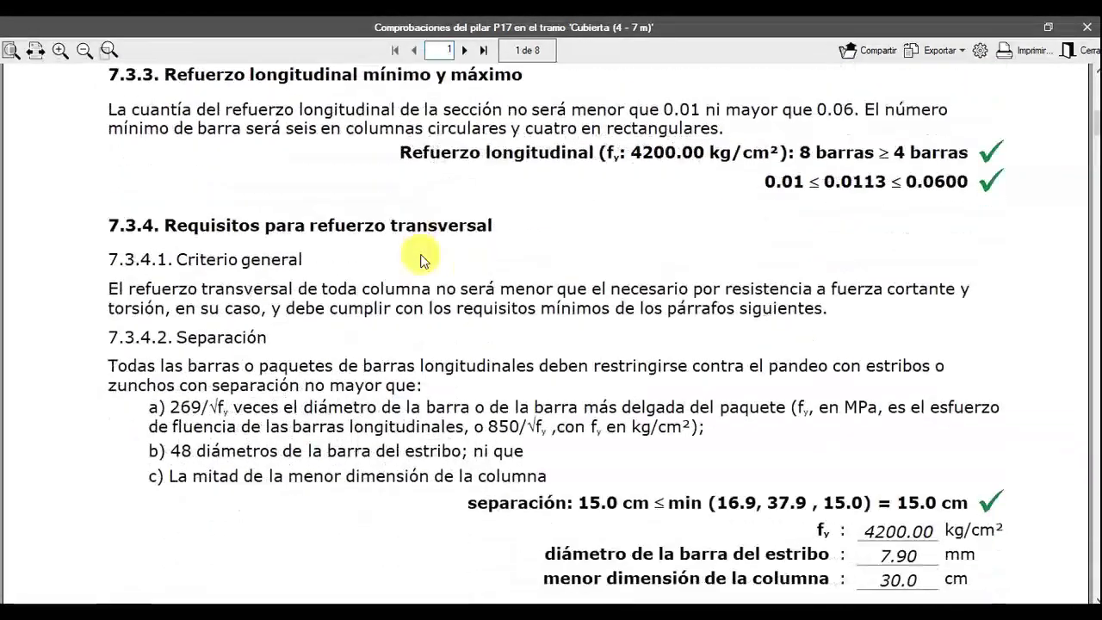
scroll(422, 258, down, 18)
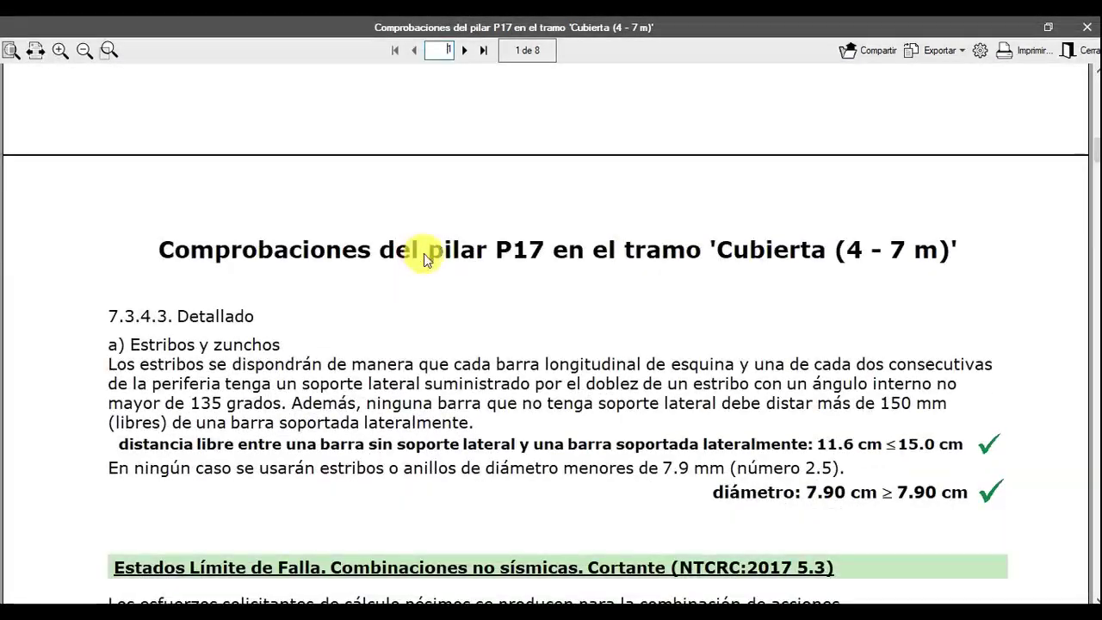
scroll(423, 260, down, 6)
Step: Page through the P17 check listing to page 8, then close the listing and the column checks
click(463, 51)
click(463, 51)
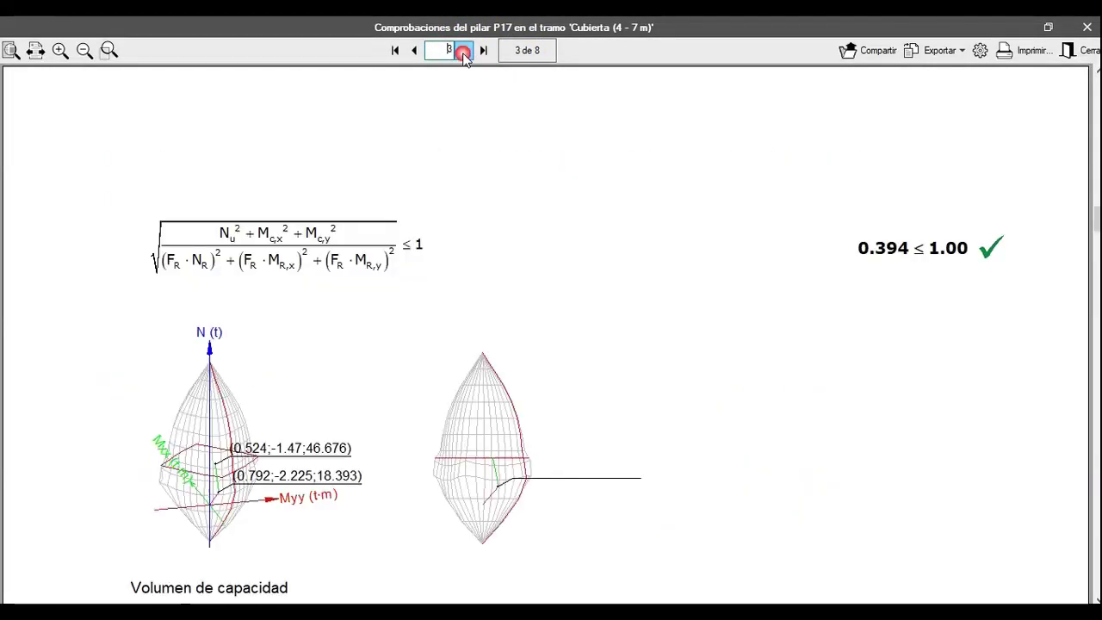
click(463, 50)
click(464, 51)
click(463, 51)
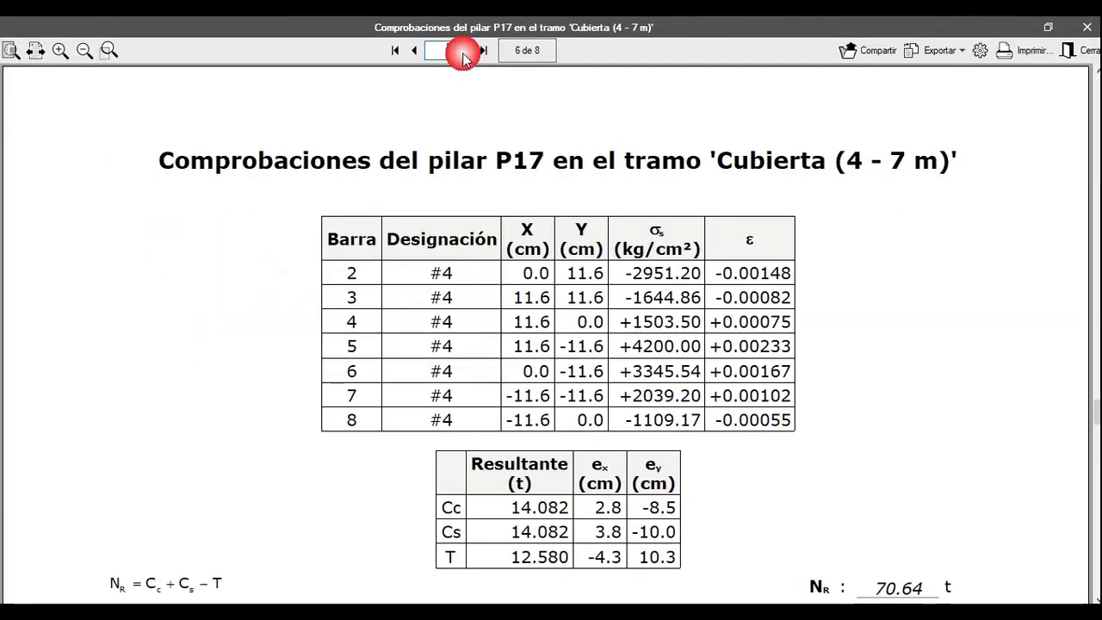
click(464, 51)
click(464, 51)
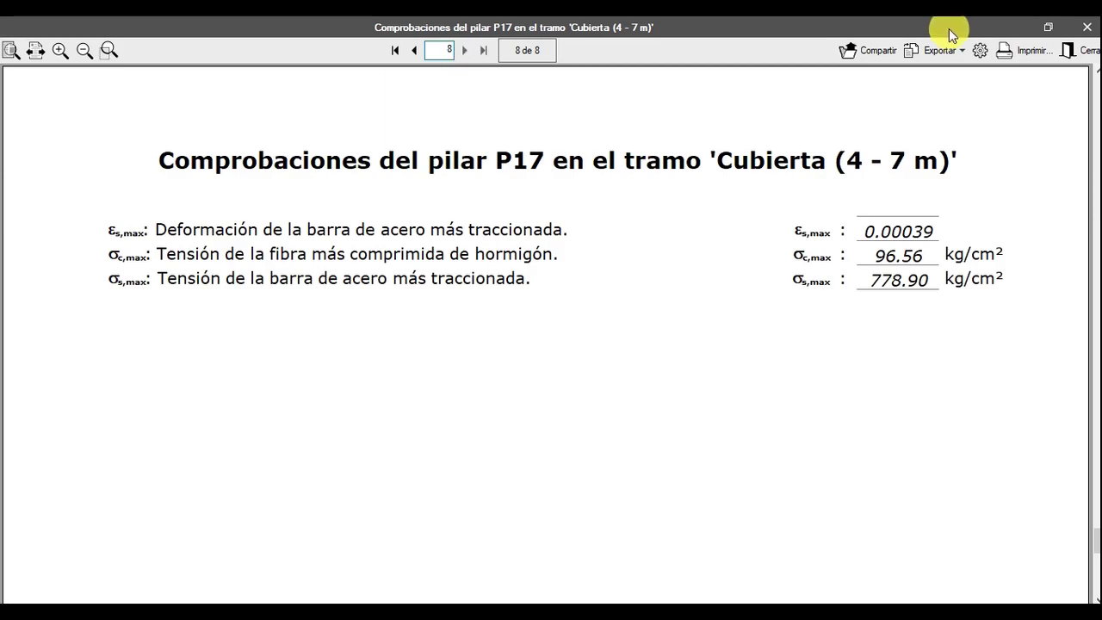
click(1066, 53)
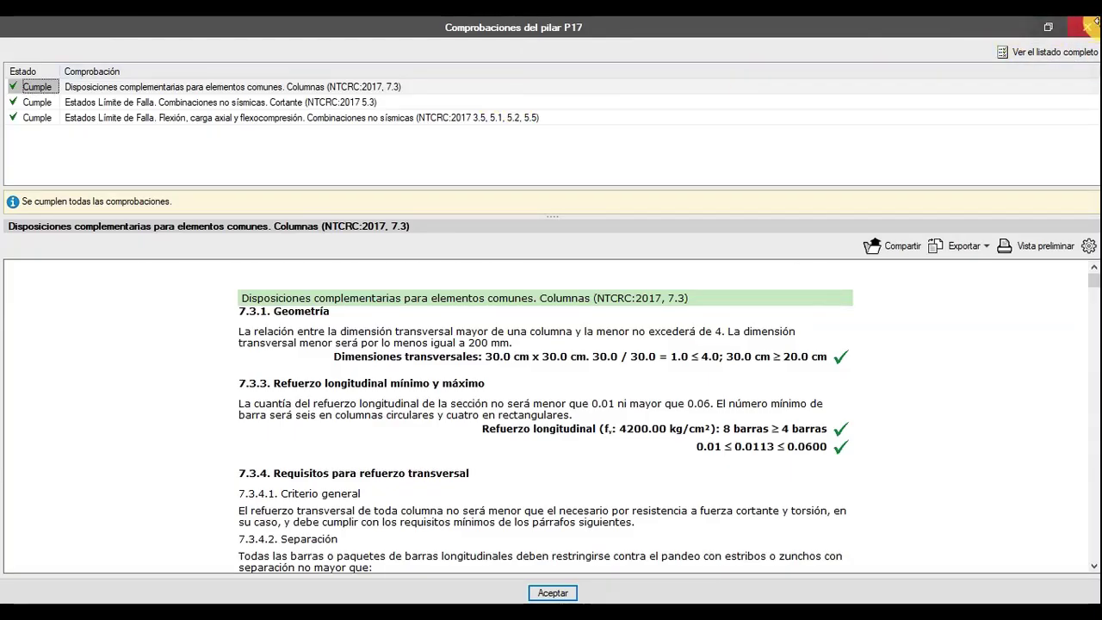
click(1086, 27)
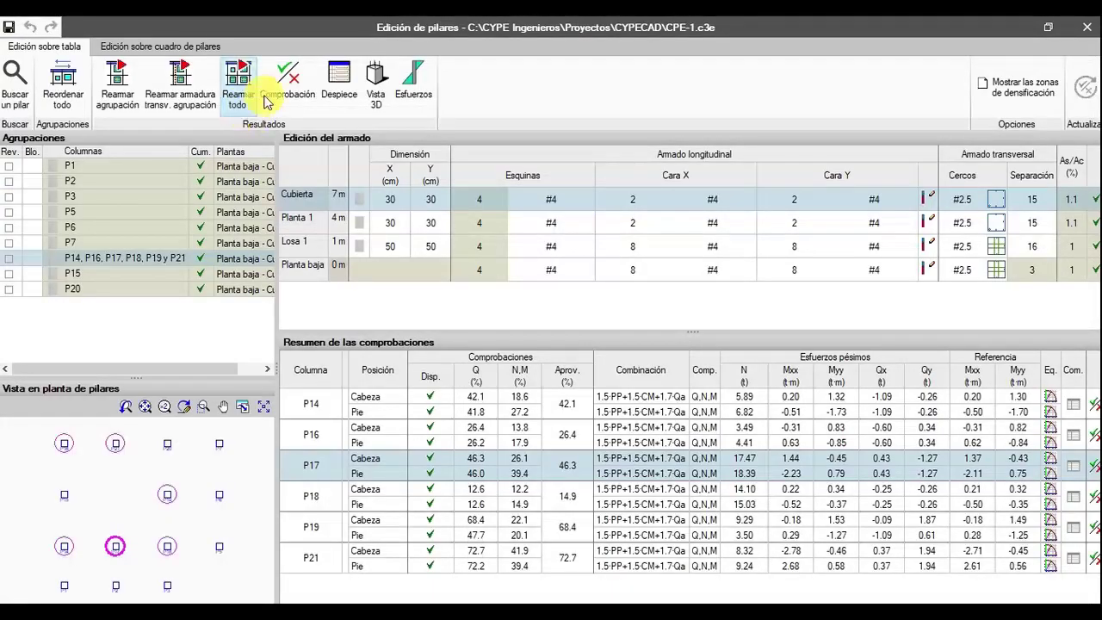
Step: Open the reinforcement detail drawing of column P17 and examine its elevations and sections from Losa 1 up to Cubierta
click(338, 84)
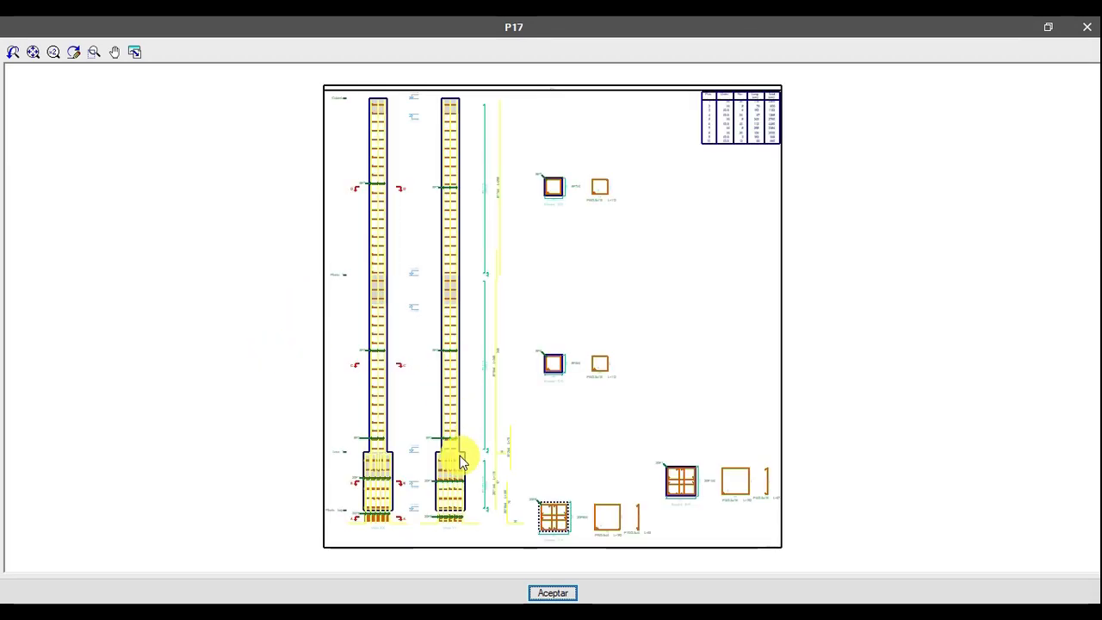
scroll(460, 462, up, 8)
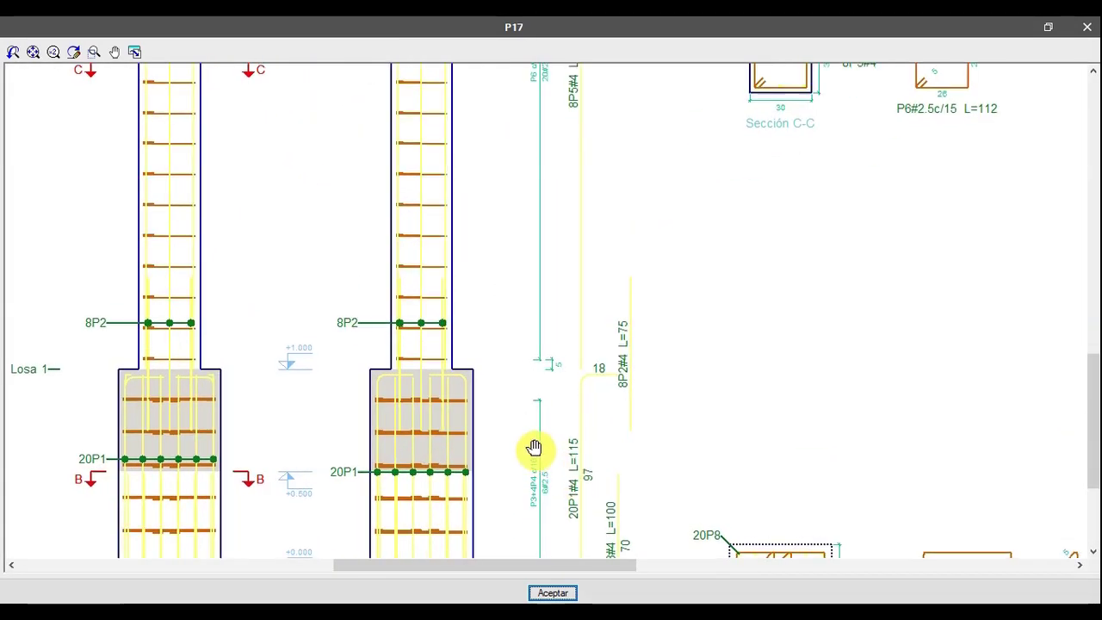
scroll(534, 448, down, 2)
scroll(499, 250, up, 3)
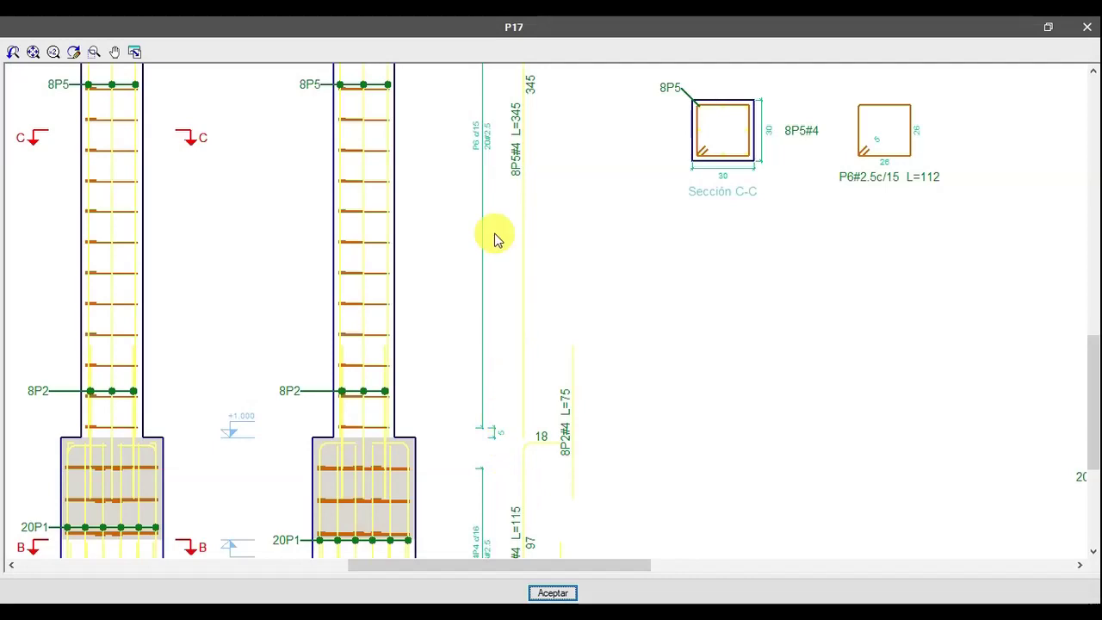
mouse_move(495, 234)
middle_down()
mouse_move(477, 479)
mouse_move(479, 332)
mouse_move(475, 463)
middle_up()
scroll(469, 353, down, 2)
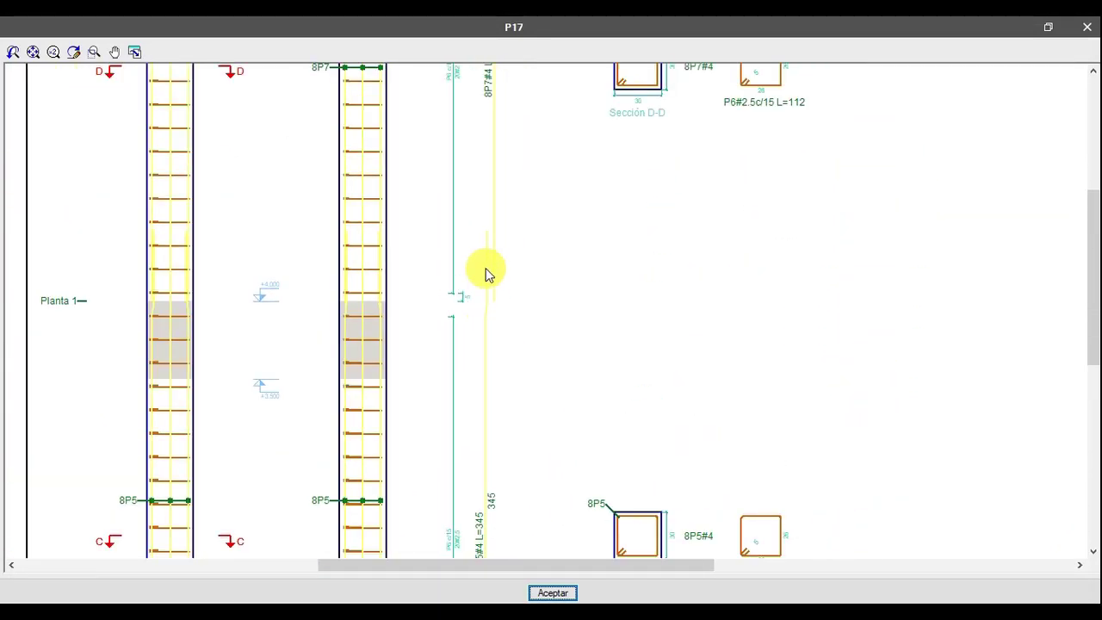
middle_drag(484, 260, 443, 411)
scroll(475, 368, up, 2)
scroll(485, 364, down, 1)
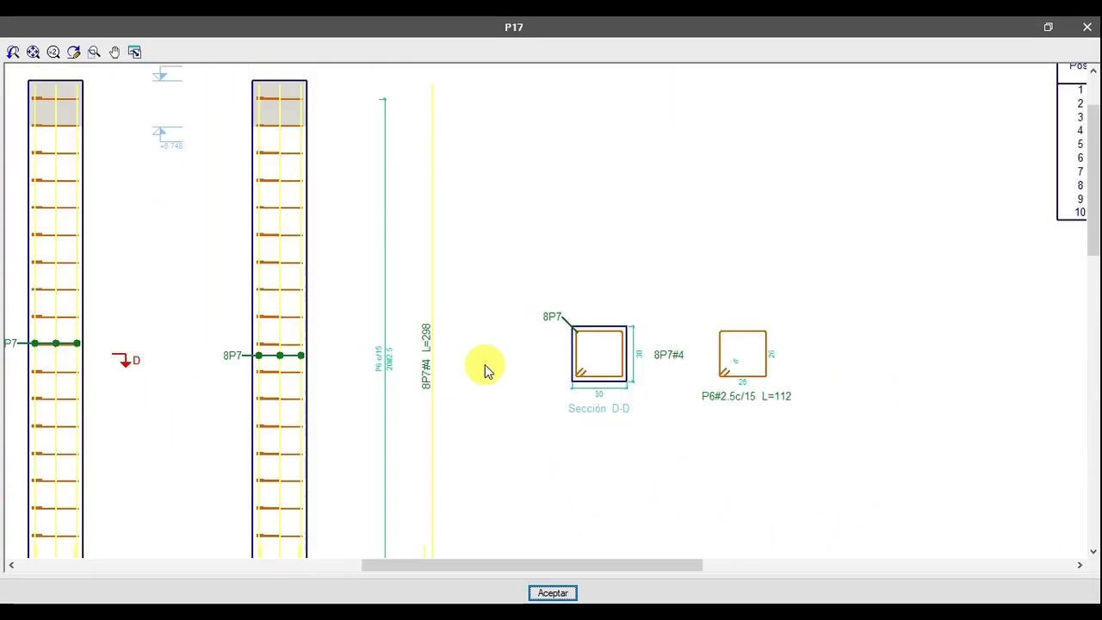
Step: Examine the bar schedule table in the P17 detail drawing and close the drawing
scroll(485, 364, down, 1)
mouse_move(545, 327)
middle_down()
mouse_move(442, 347)
mouse_move(419, 364)
mouse_move(245, 387)
middle_up()
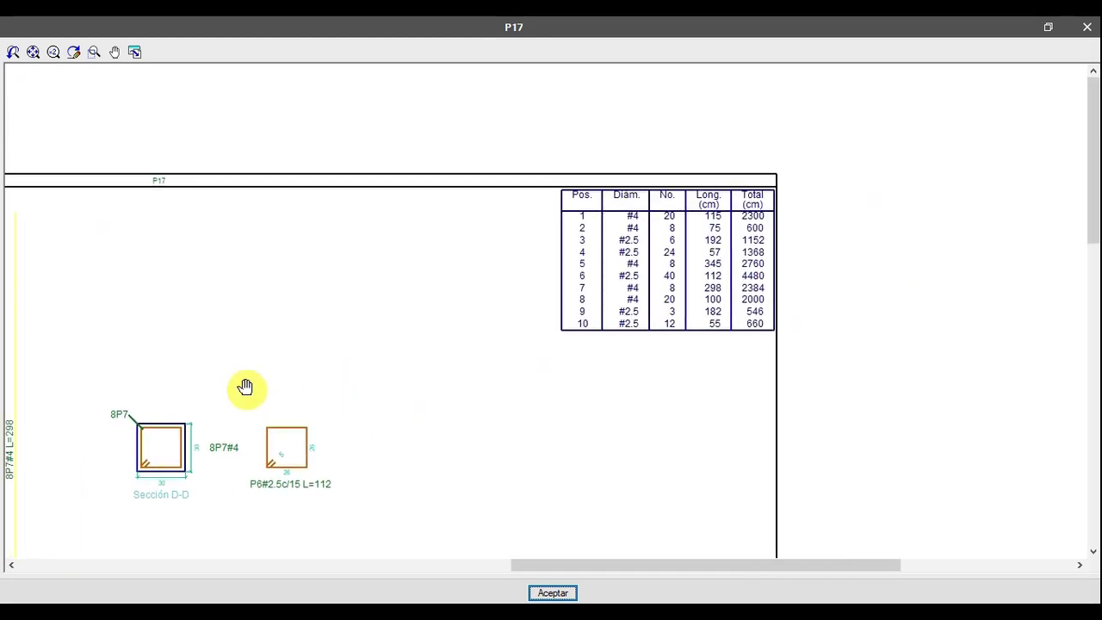
scroll(494, 192, up, 3)
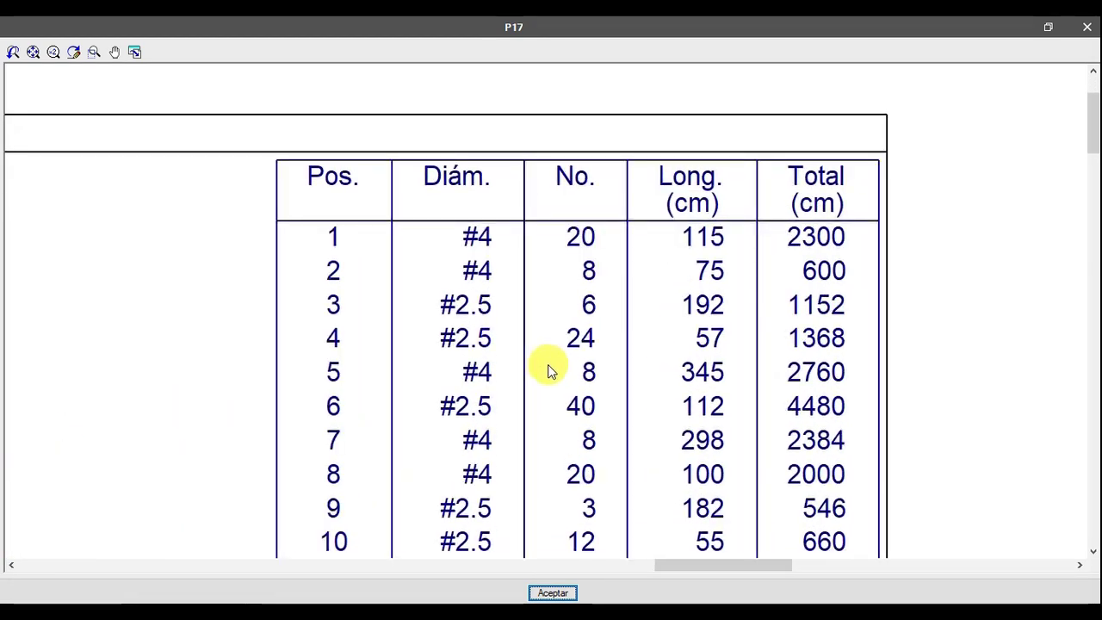
middle_drag(551, 370, 556, 315)
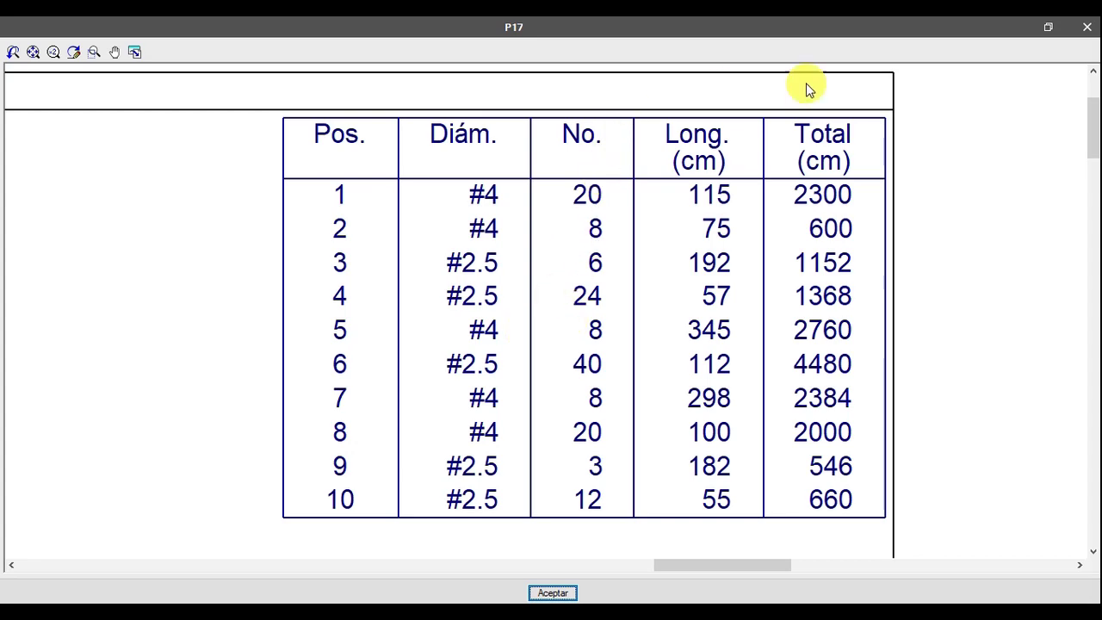
click(1086, 30)
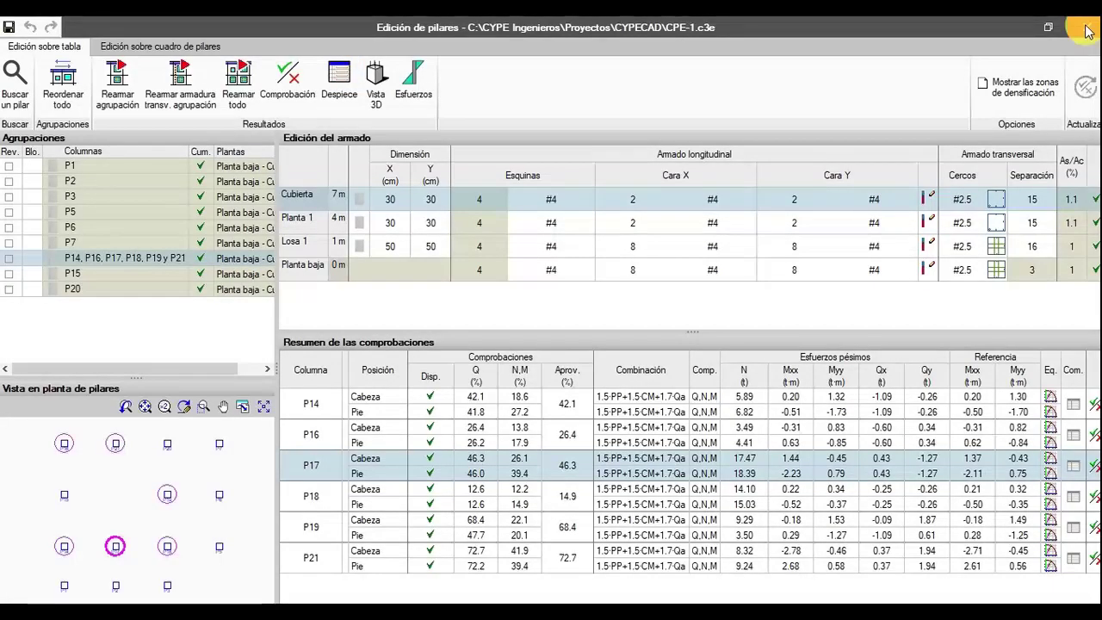
Step: Inspect the 3D reinforcement of column P17 around its base at close range, then close the view and the column editor
click(376, 89)
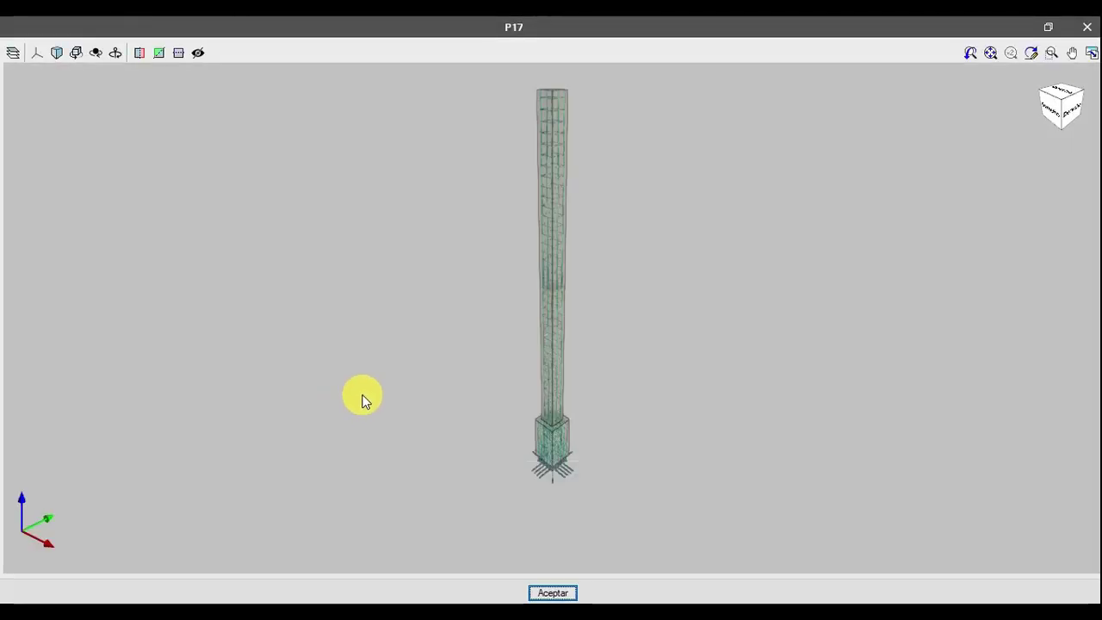
scroll(557, 230, up, 5)
middle_drag(555, 394, 553, 211)
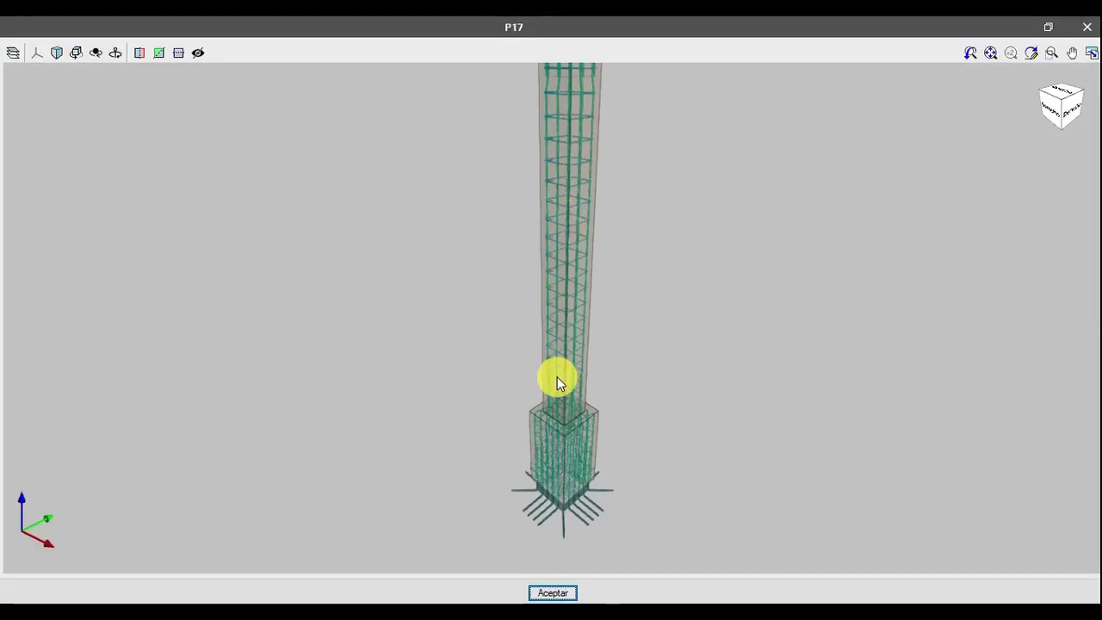
scroll(563, 488, up, 4)
shift+middle_drag(562, 488, 573, 365)
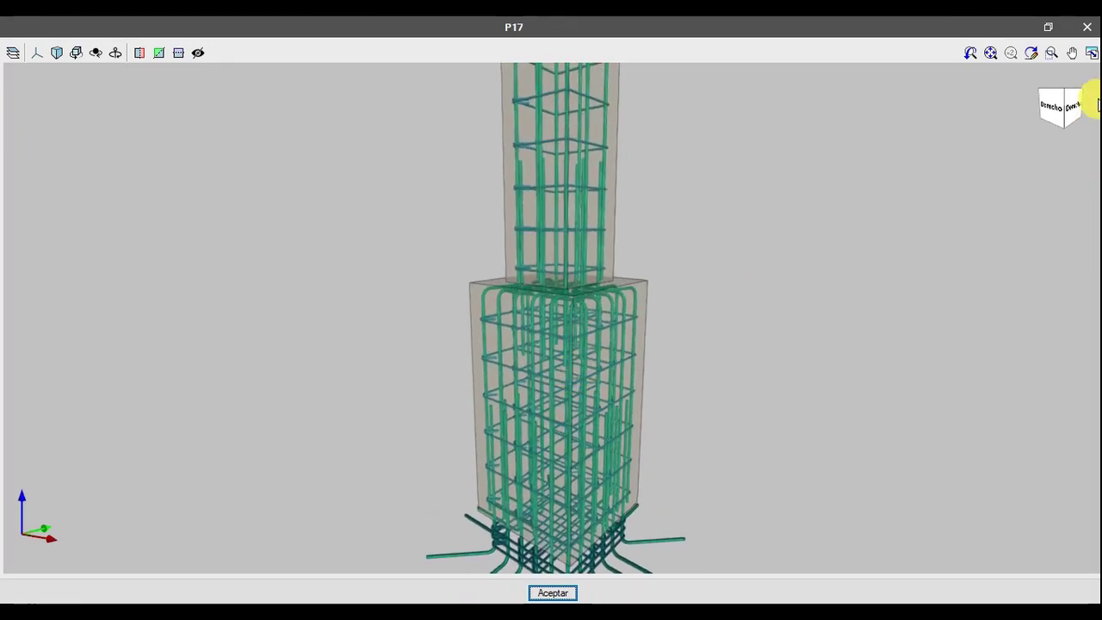
click(1085, 29)
click(1073, 33)
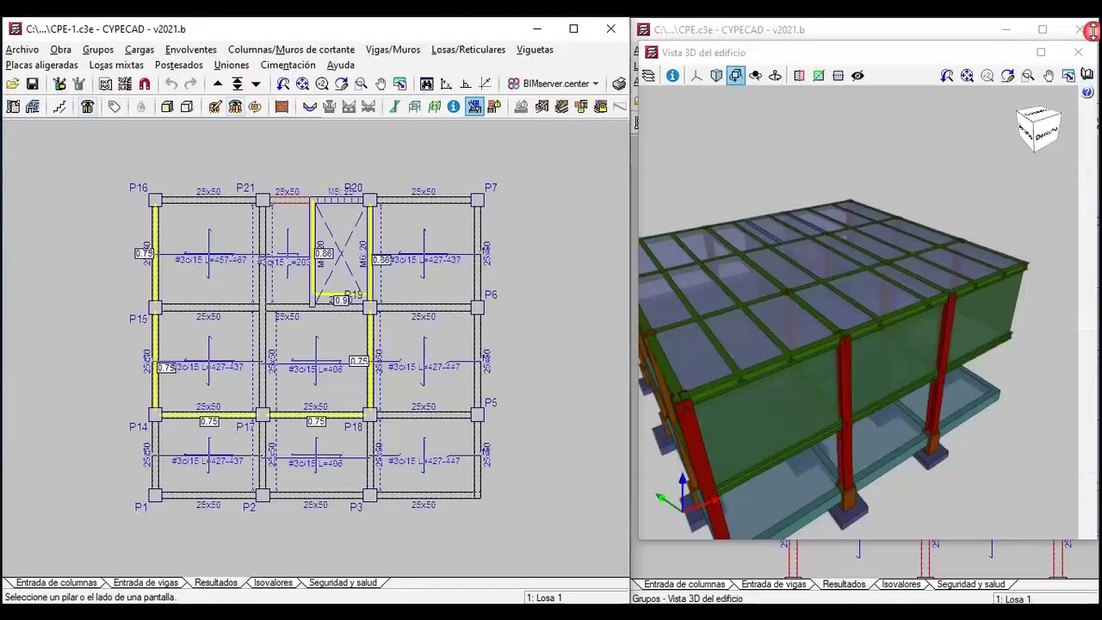
Step: Open the beam editor for frame Marco 2 and examine its beam cross-sections at close range
click(383, 49)
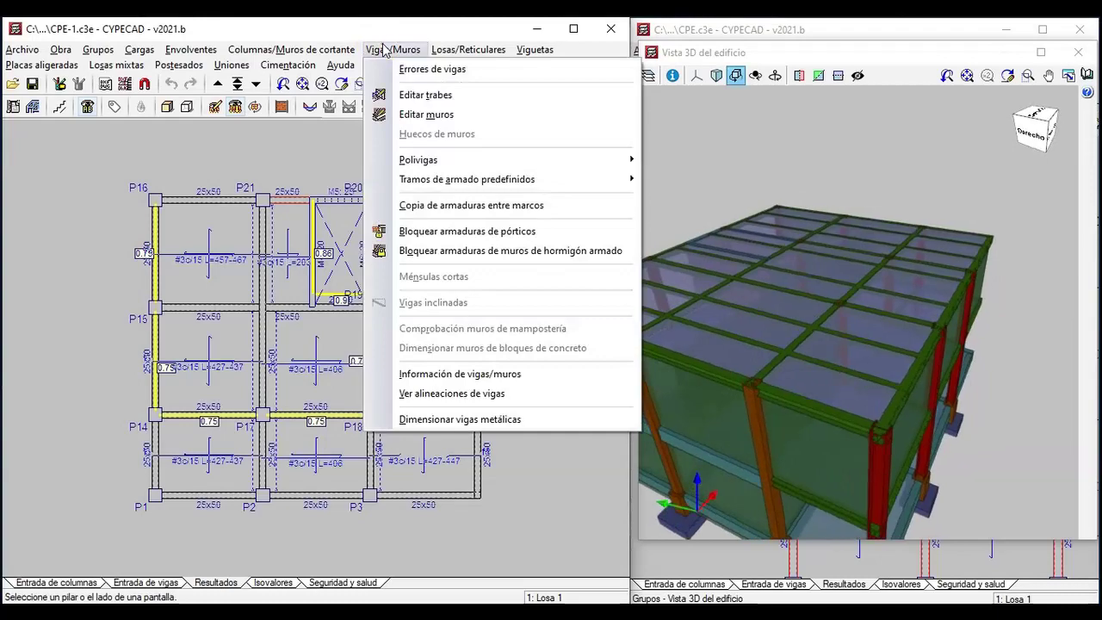
click(389, 95)
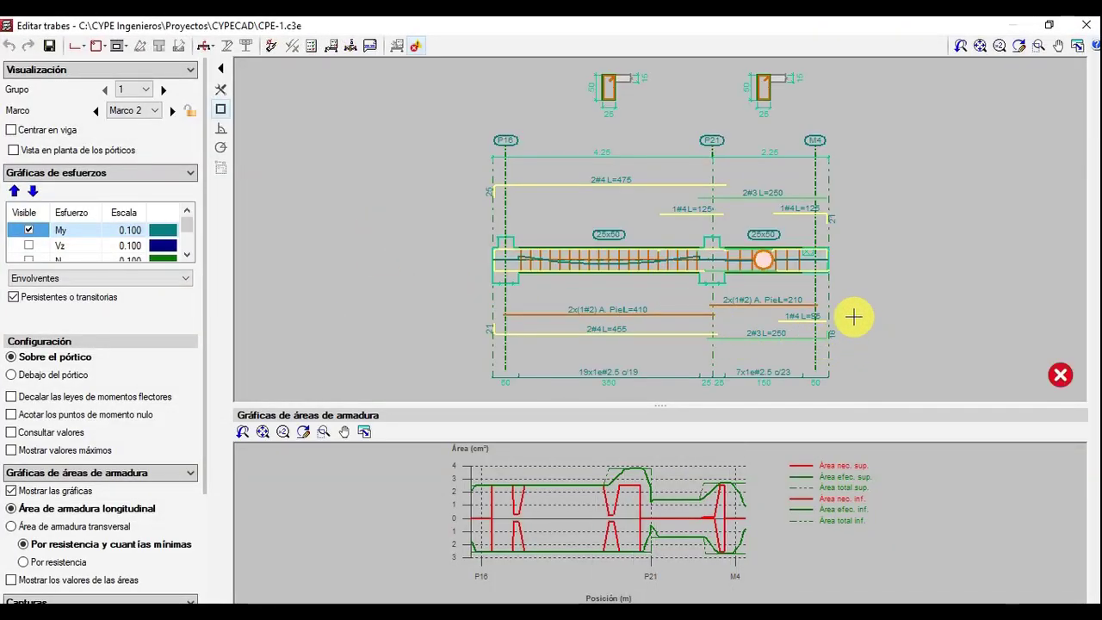
scroll(598, 262, up, 3)
mouse_move(664, 227)
middle_down()
mouse_move(597, 386)
mouse_move(596, 423)
middle_up()
scroll(559, 119, up, 7)
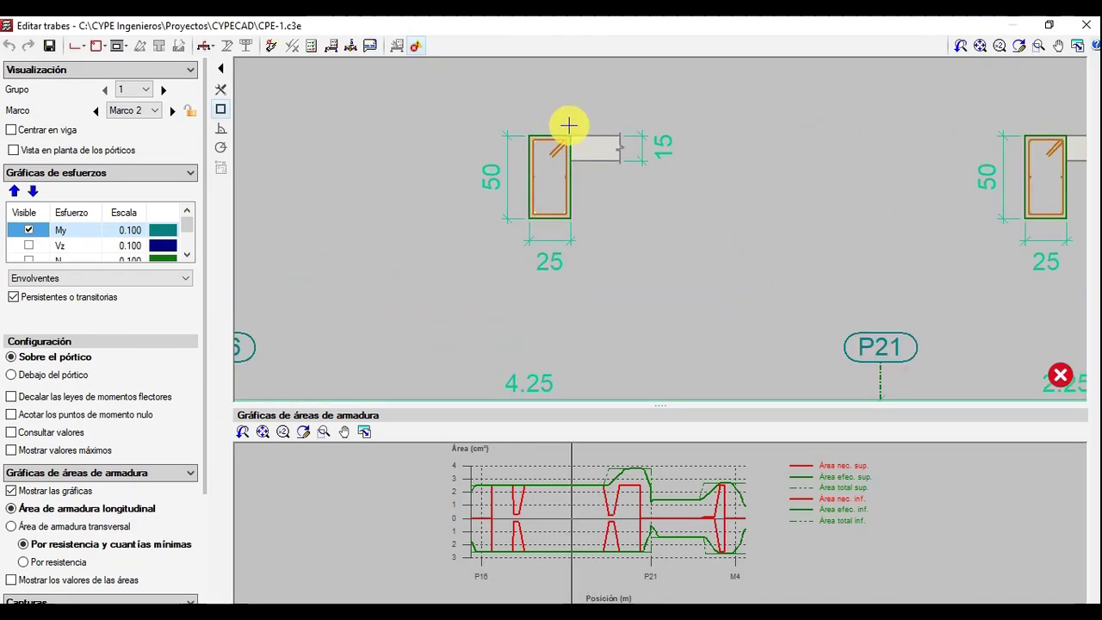
scroll(567, 129, down, 6)
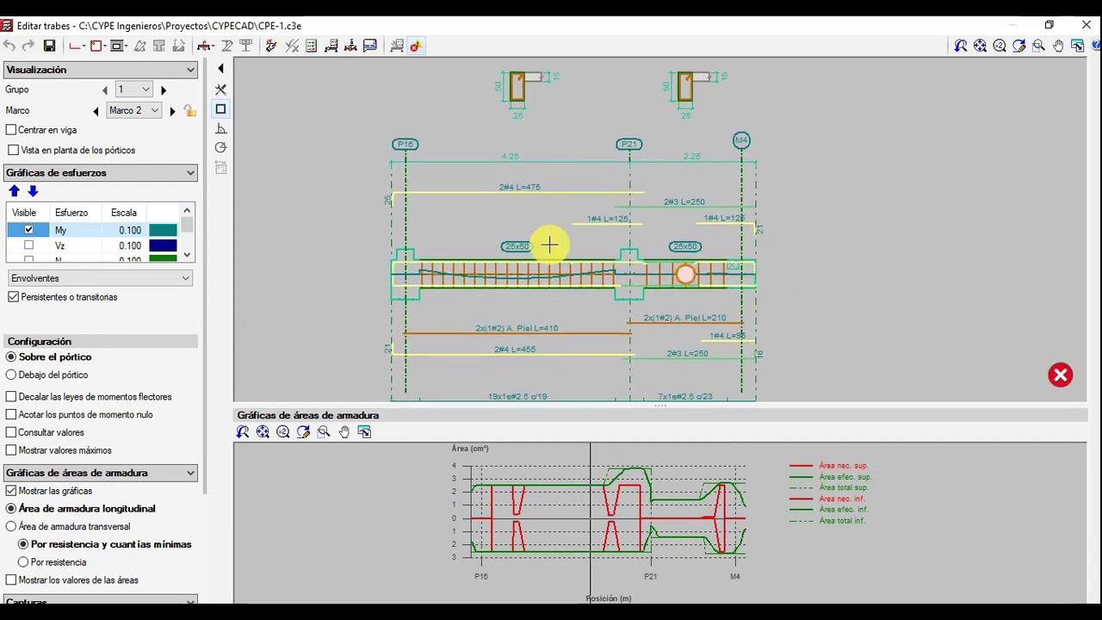
Step: Examine the reinforcement elevation of Marco 2 from P16 to M4 and display the longitudinal reinforcement editing tools
middle_drag(542, 225, 535, 183)
middle_drag(442, 239, 468, 243)
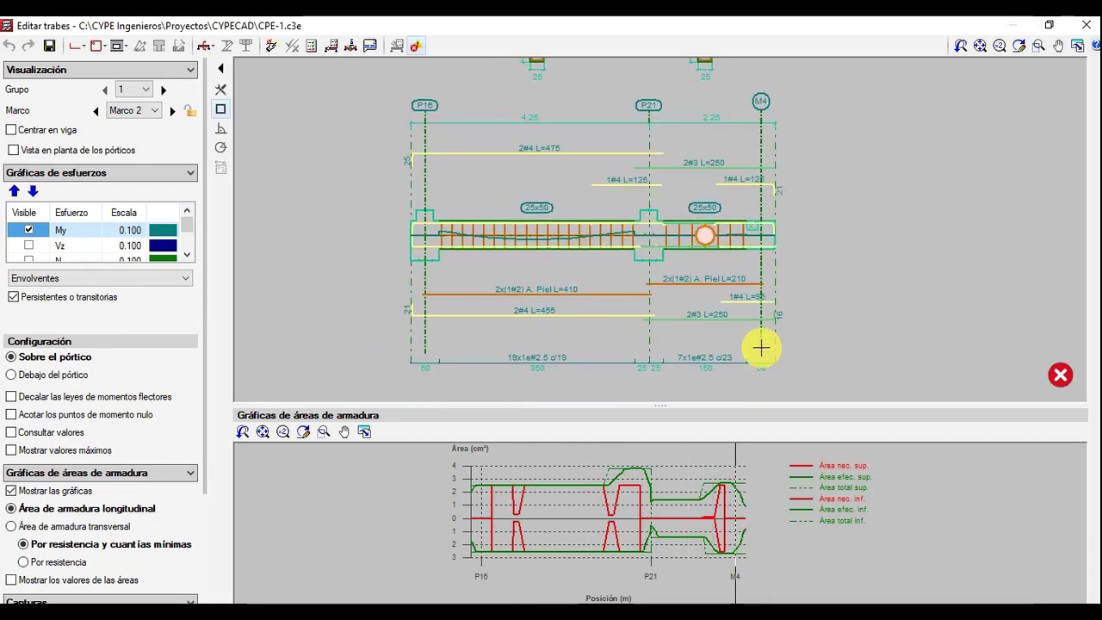
scroll(706, 310, up, 1)
middle_drag(659, 284, 697, 296)
click(77, 45)
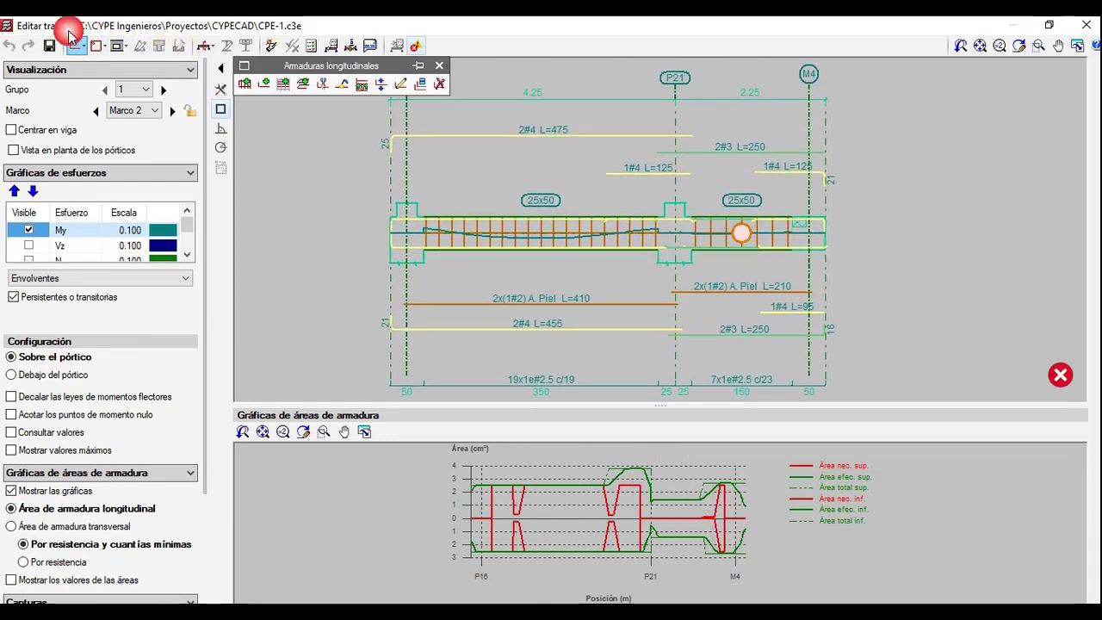
drag(290, 64, 341, 84)
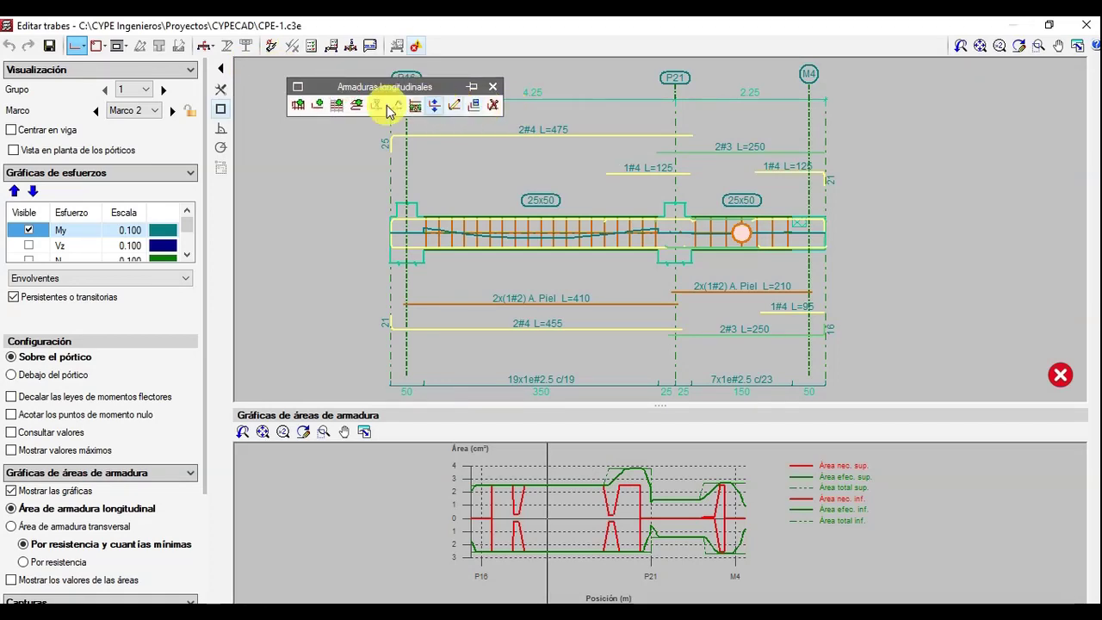
drag(441, 90, 395, 63)
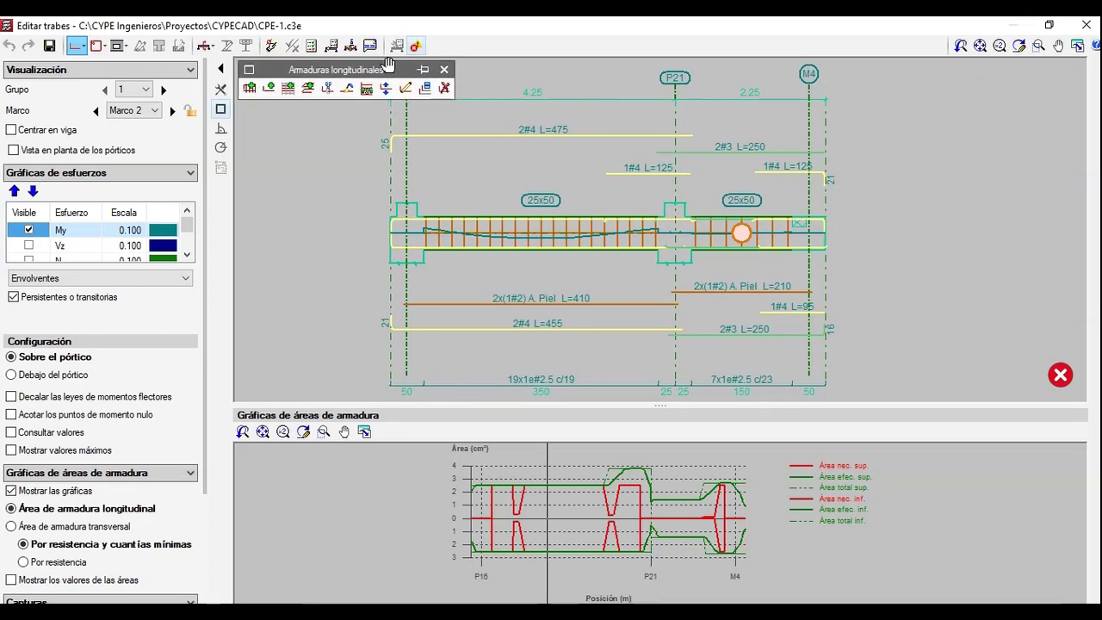
Step: Open the limit state check listing for beam span P16 - P21 and examine the beam data on page 2
click(312, 46)
click(524, 233)
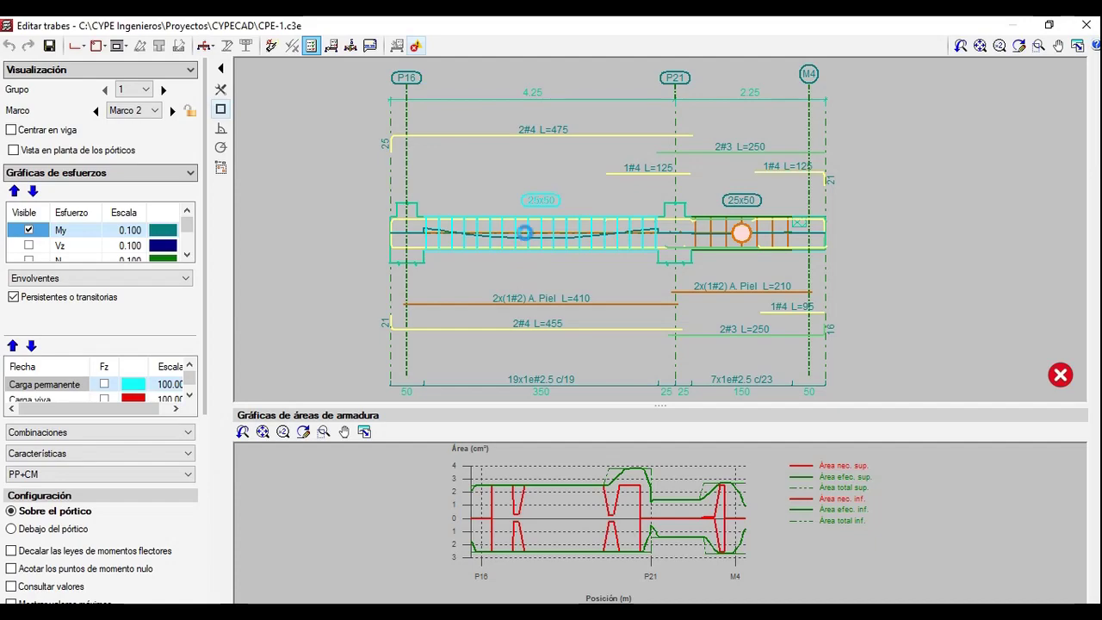
click(527, 239)
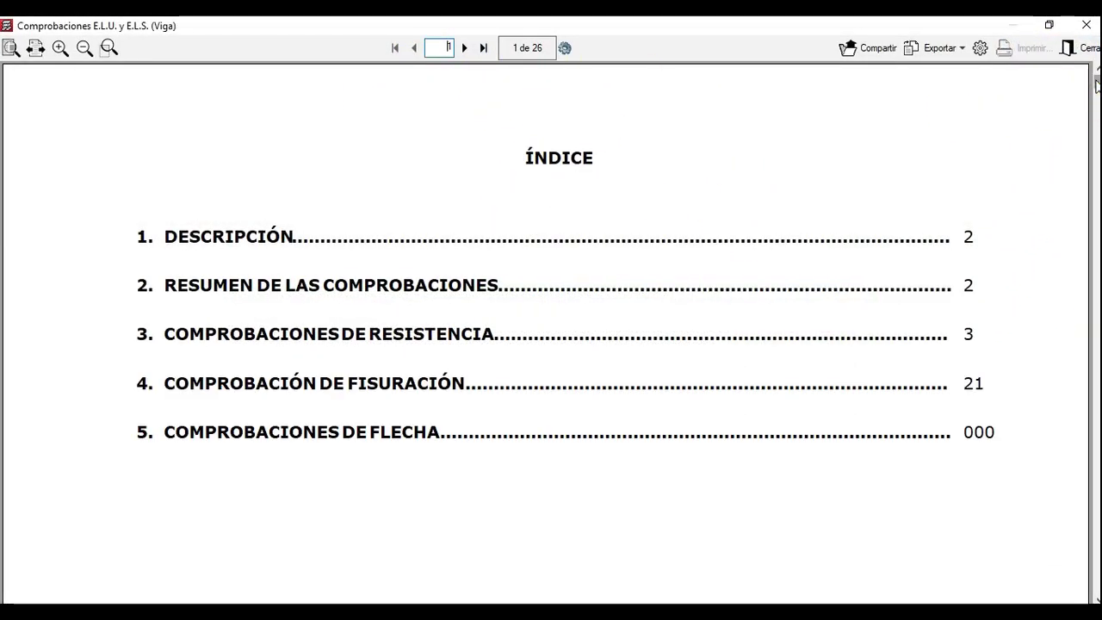
drag(1096, 83, 1096, 99)
scroll(916, 247, up, 2)
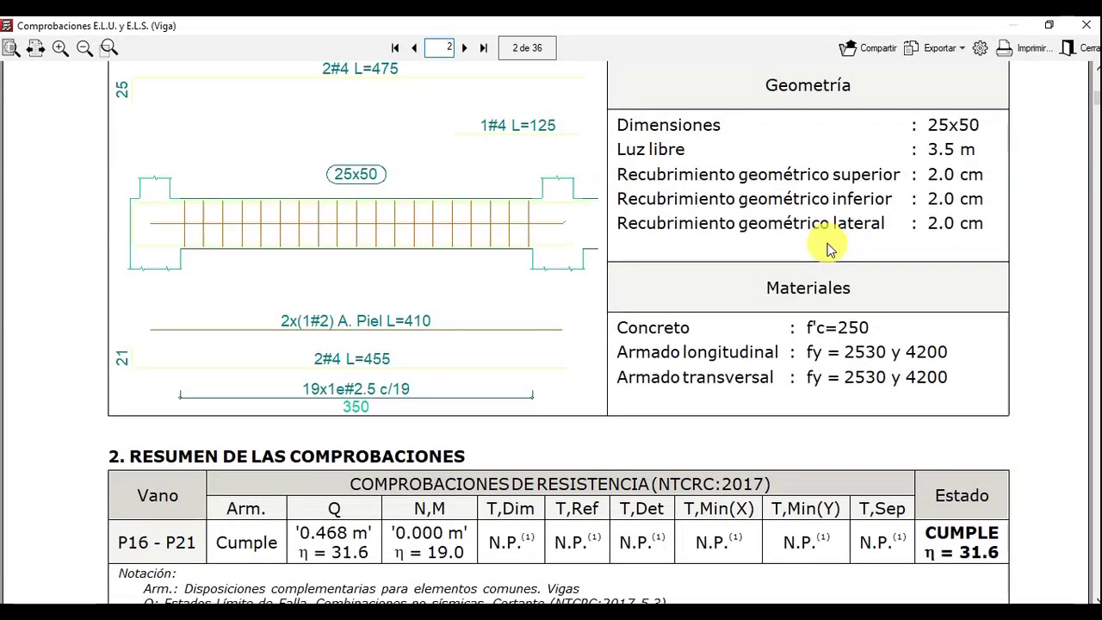
scroll(829, 247, down, 2)
scroll(829, 247, up, 3)
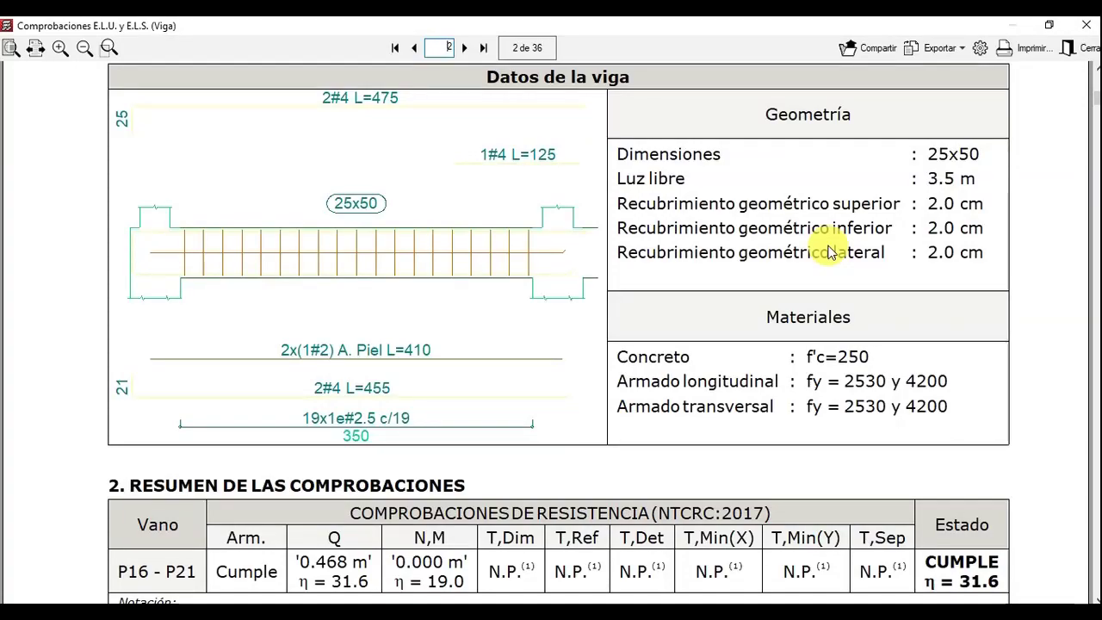
Step: Read the check summary and strength checks of span P16 - P21 through page 4, then close the listing and beam editor
scroll(829, 251, down, 8)
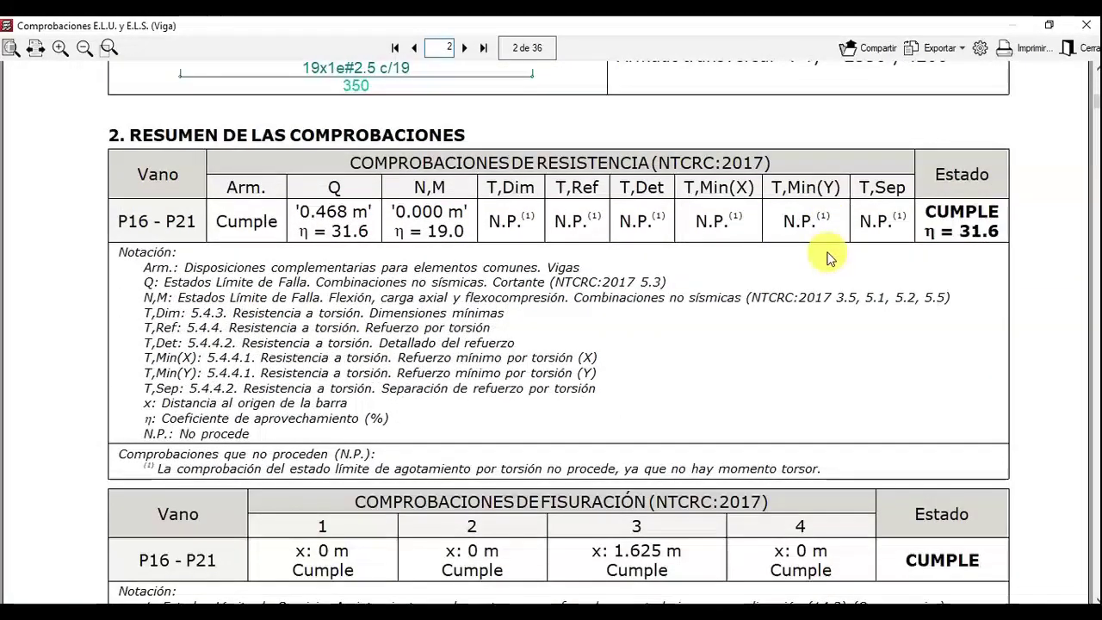
scroll(831, 258, down, 8)
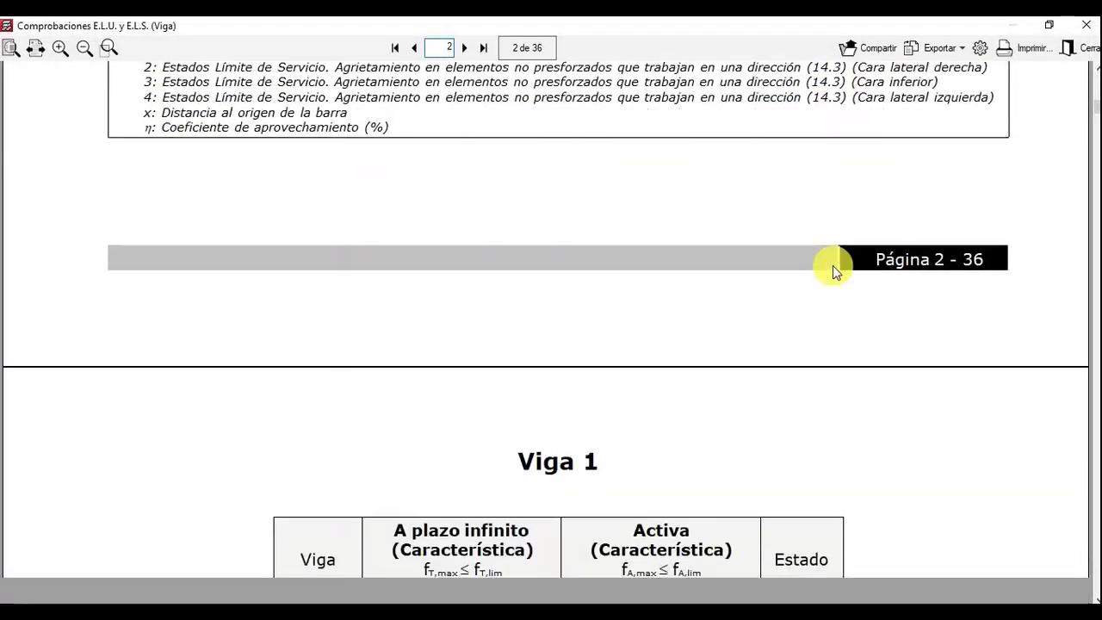
scroll(833, 270, down, 14)
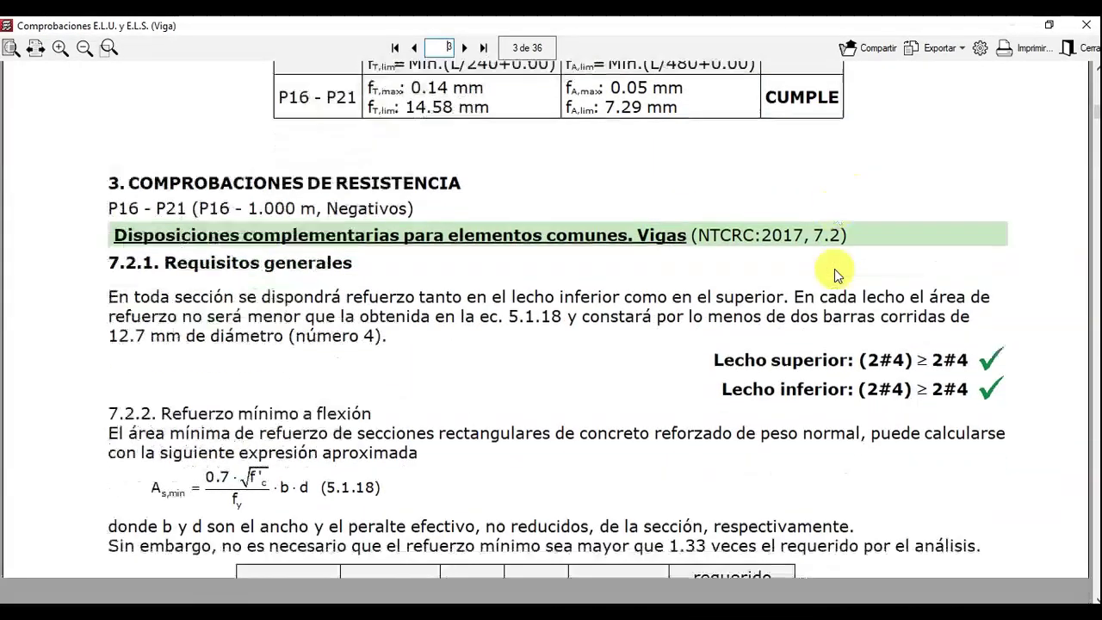
scroll(834, 273, down, 14)
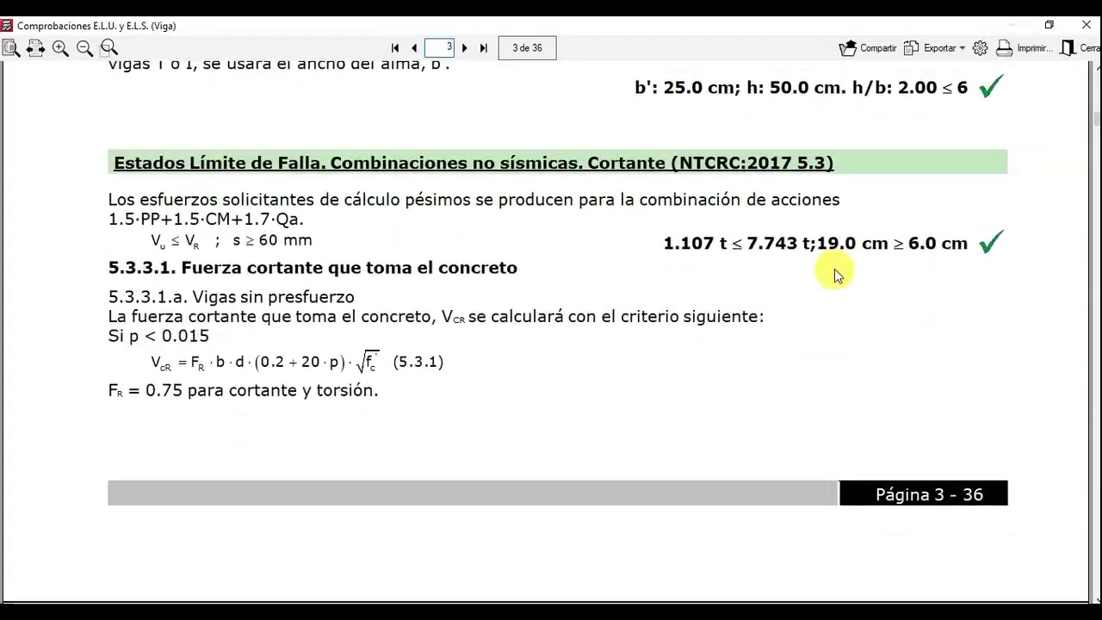
scroll(834, 270, down, 10)
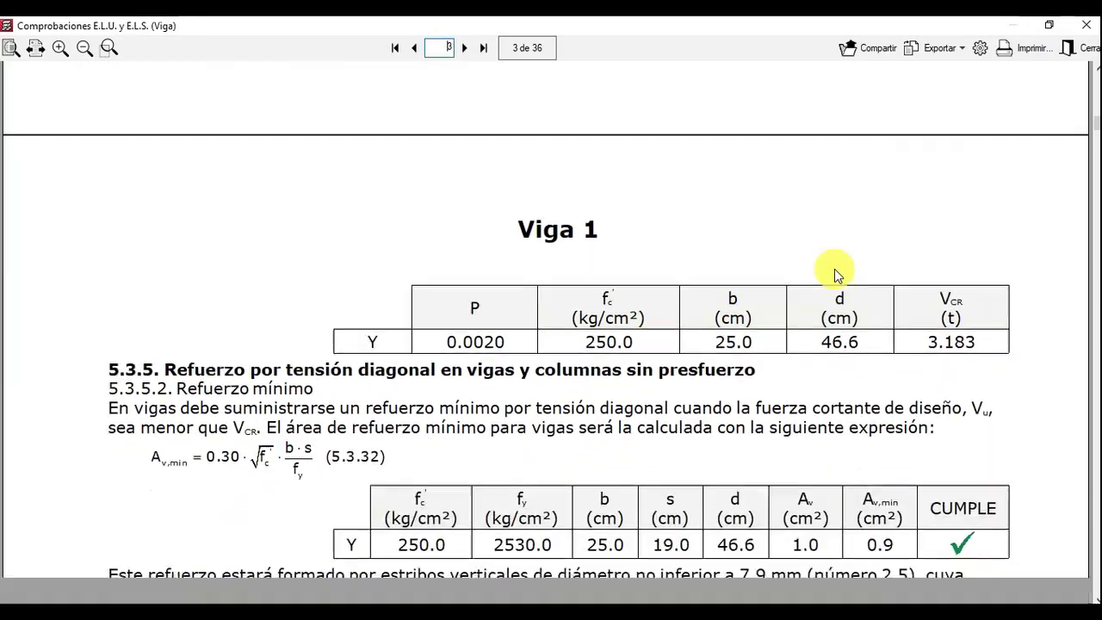
scroll(834, 273, down, 14)
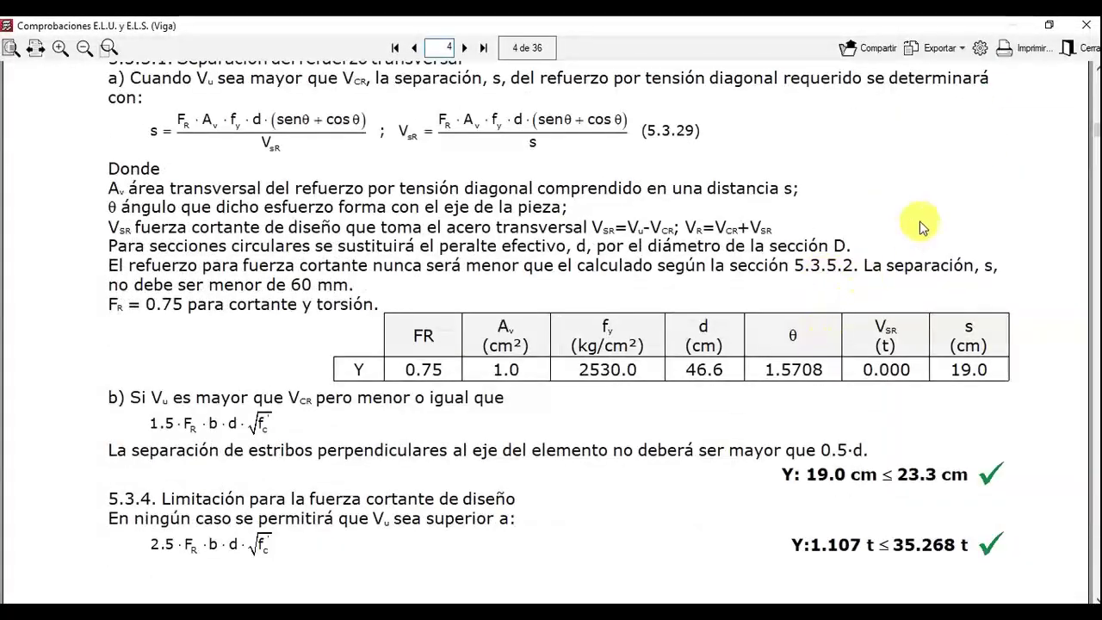
scroll(919, 225, down, 2)
click(1086, 24)
click(1078, 31)
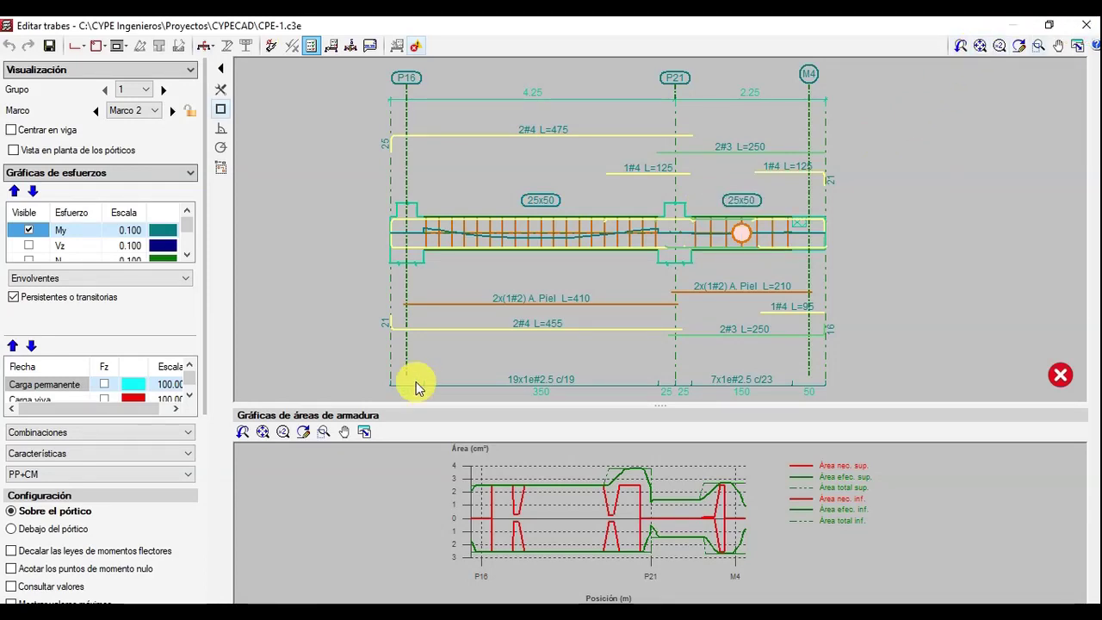
click(1084, 26)
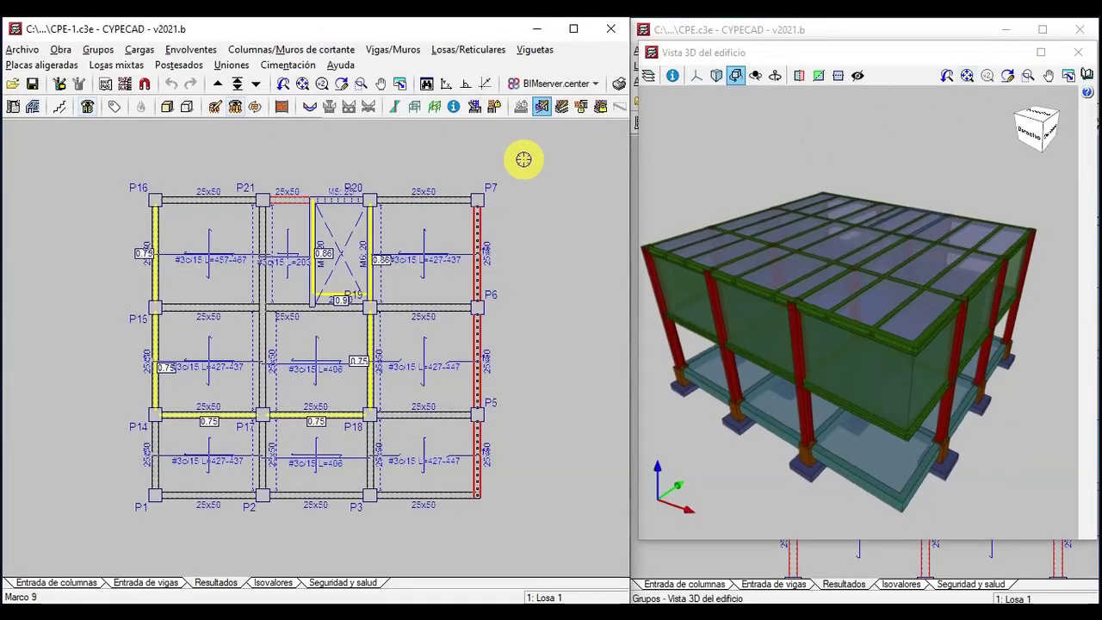
Step: Turn on the centre of mass and centre of rigidity references in the plan and inspect them on Losa 1
click(98, 50)
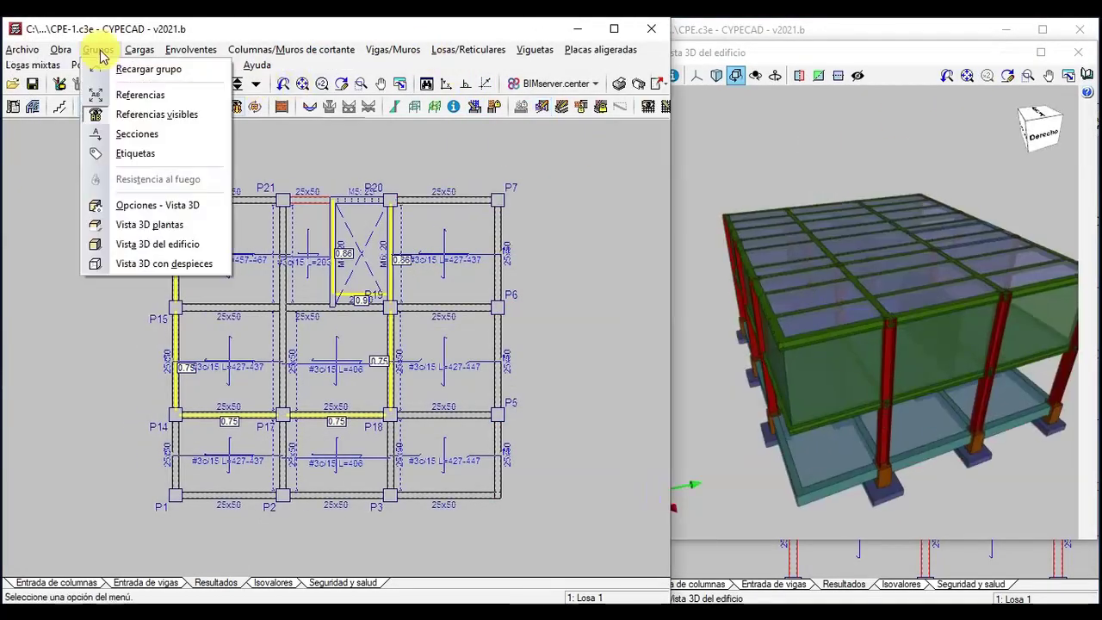
click(151, 114)
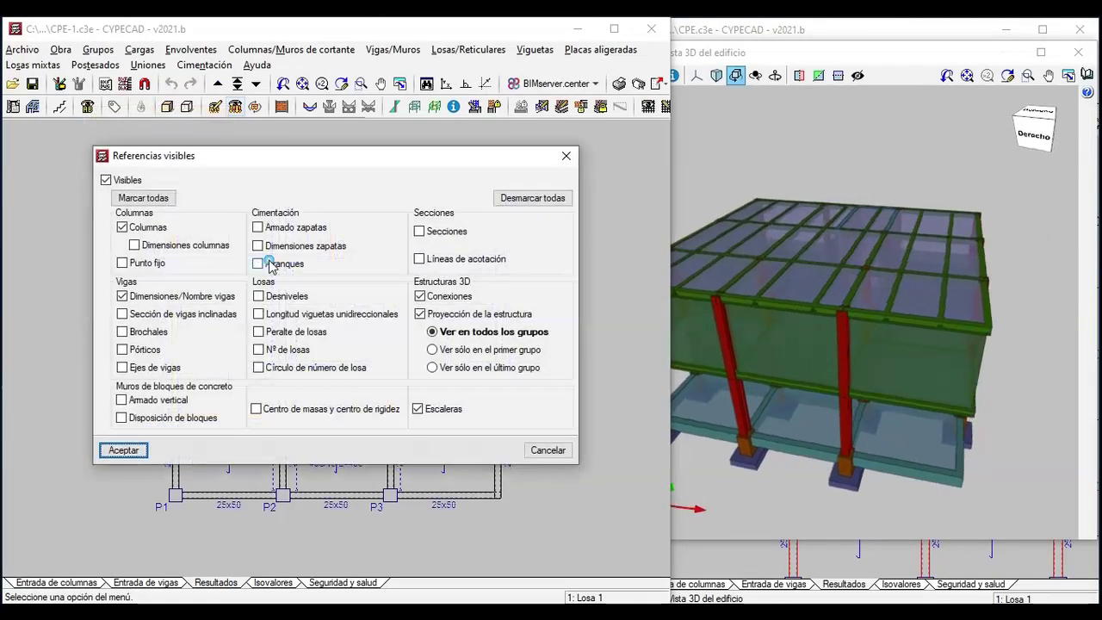
click(271, 419)
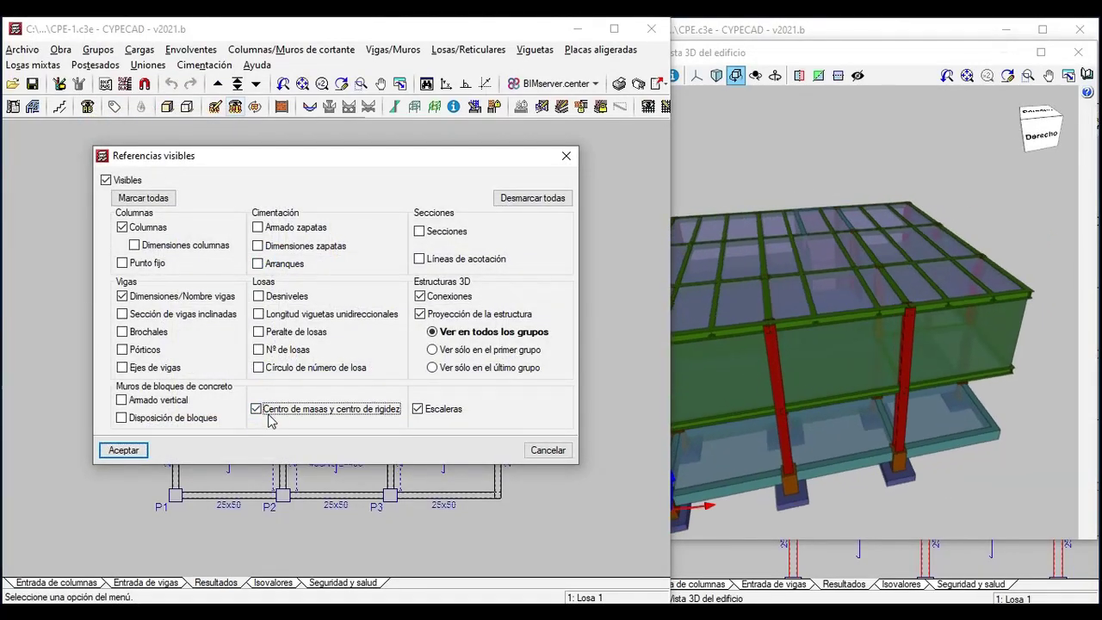
click(122, 450)
scroll(393, 344, up, 5)
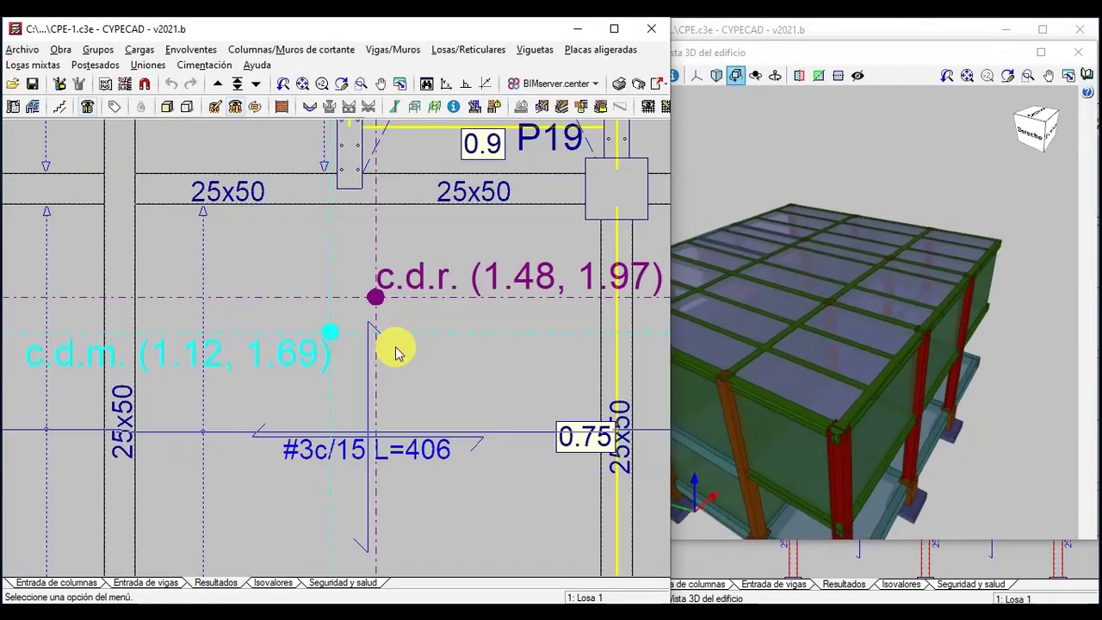
Step: Inspect the centres of mass and rigidity on Planta 1 and Cubierta, then return to Losa 1
click(228, 92)
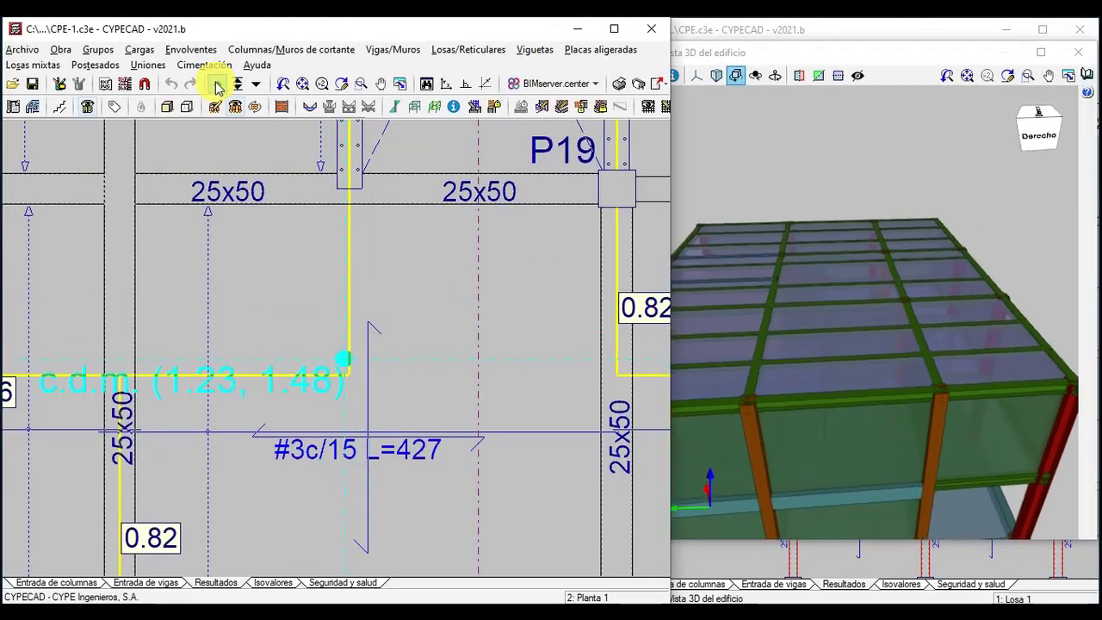
scroll(353, 275, down, 3)
scroll(353, 275, down, 4)
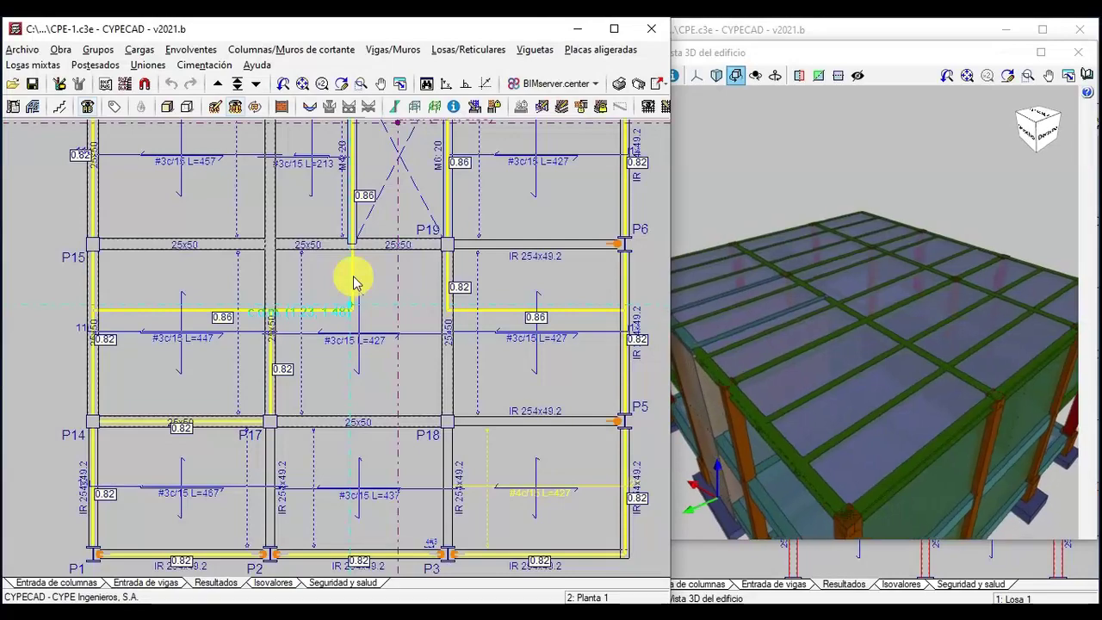
click(220, 85)
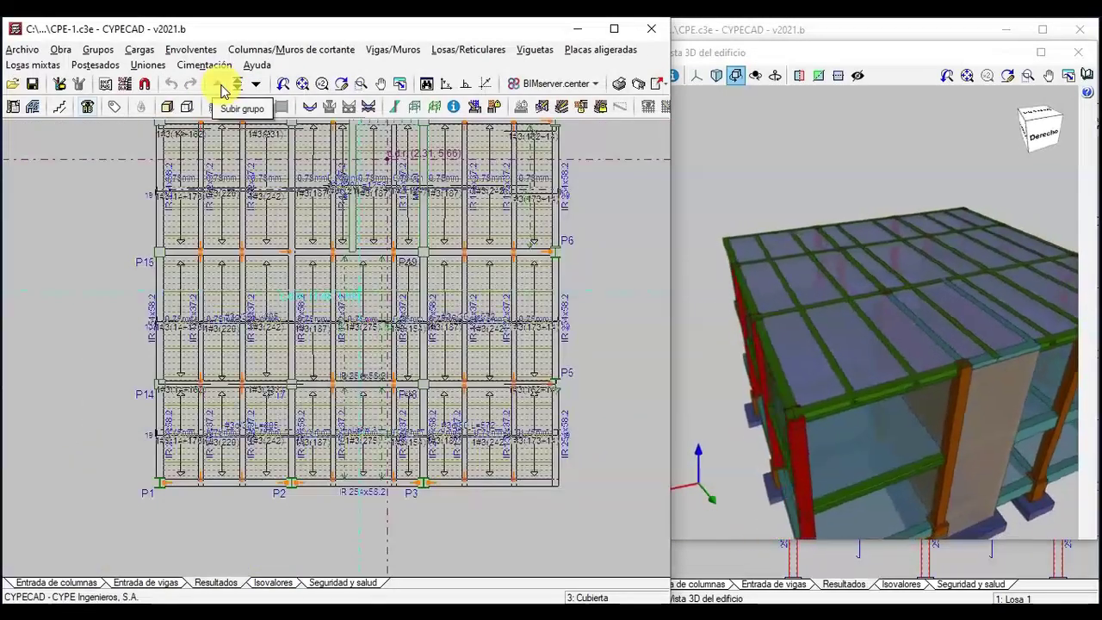
click(257, 84)
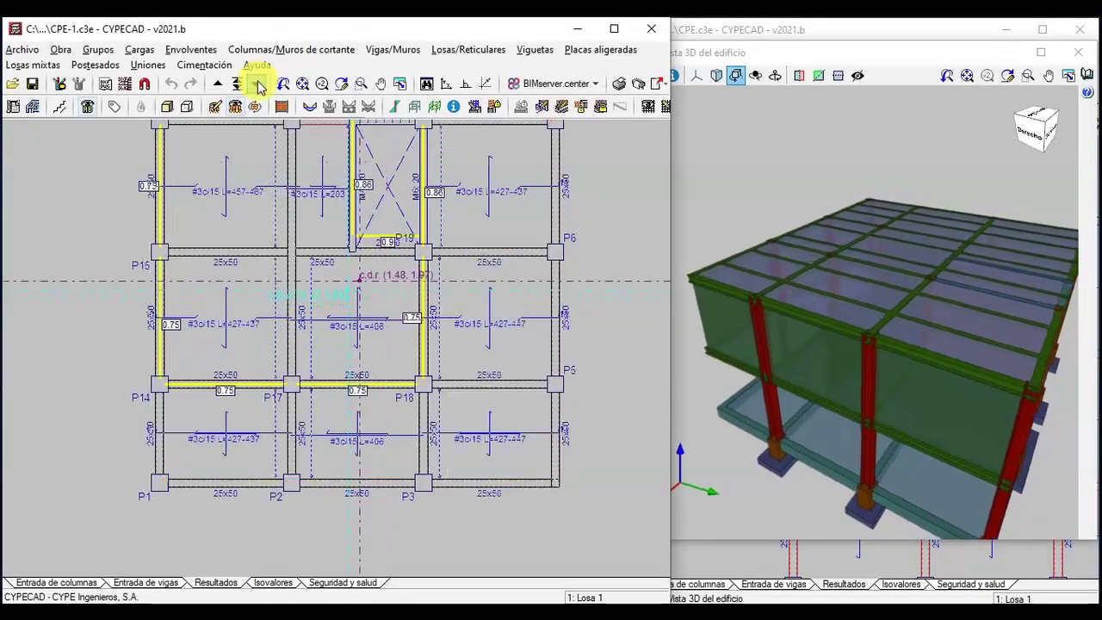
Step: Open the selection of project reports and review the available listings
click(616, 86)
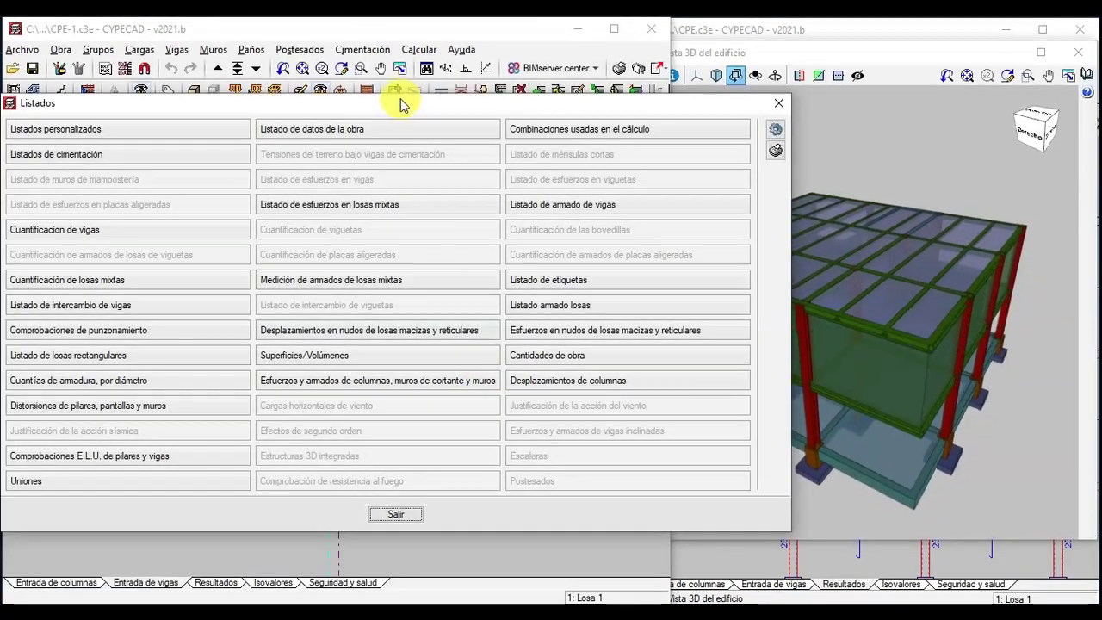
drag(401, 98, 428, 103)
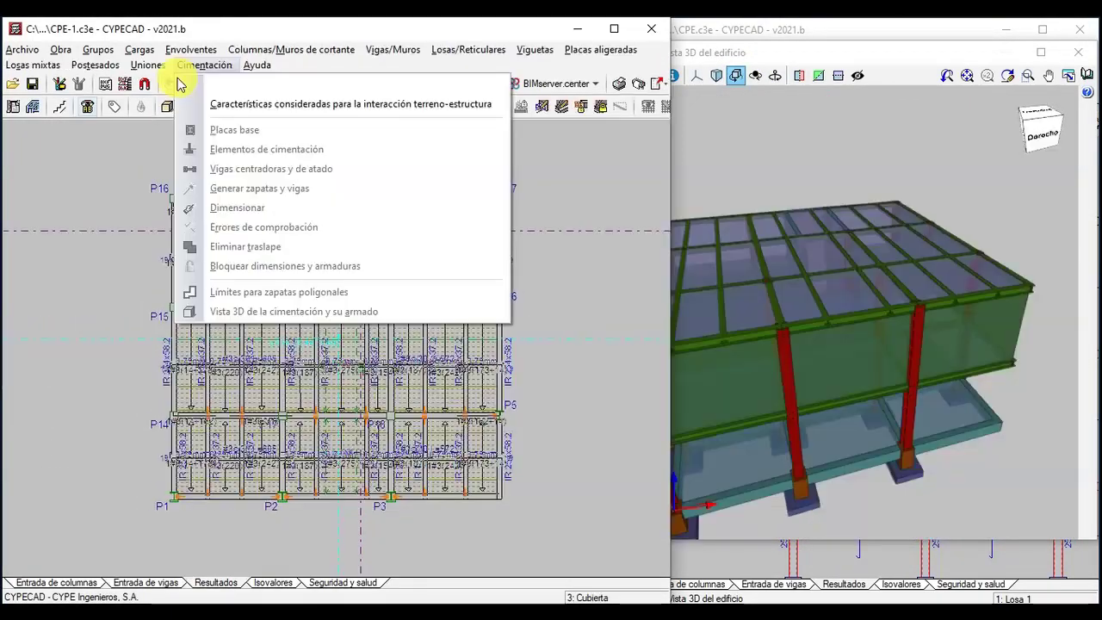
Step: Consult the Tipo 5 connection at node P6 on Cubierta and examine Sección A - A in its detail drawing
mouse_move(147, 65)
click(160, 128)
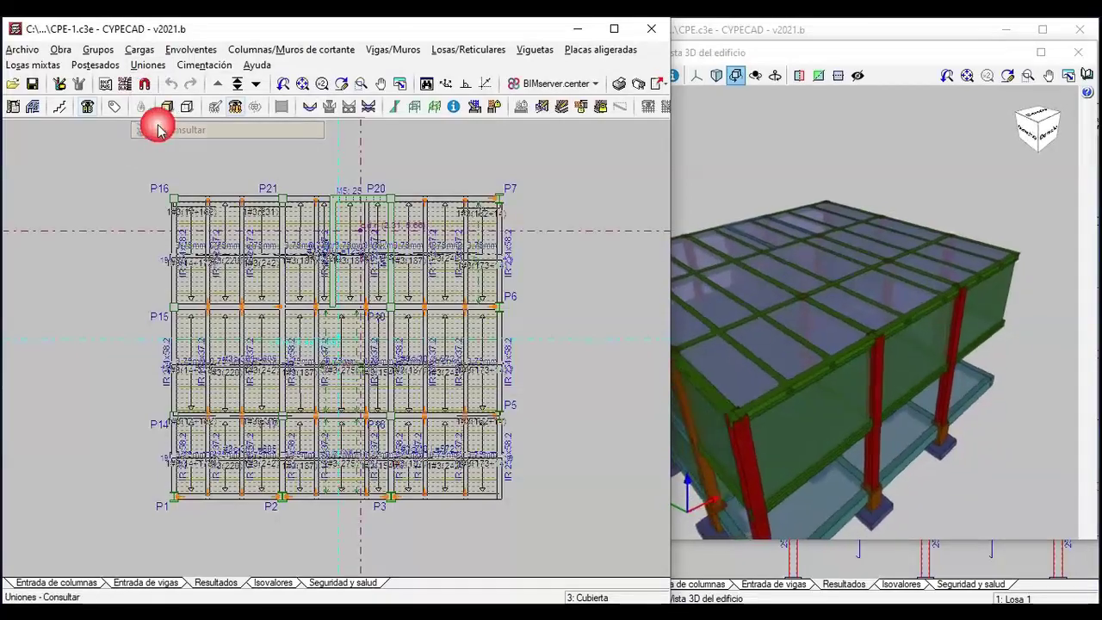
scroll(525, 313, up, 5)
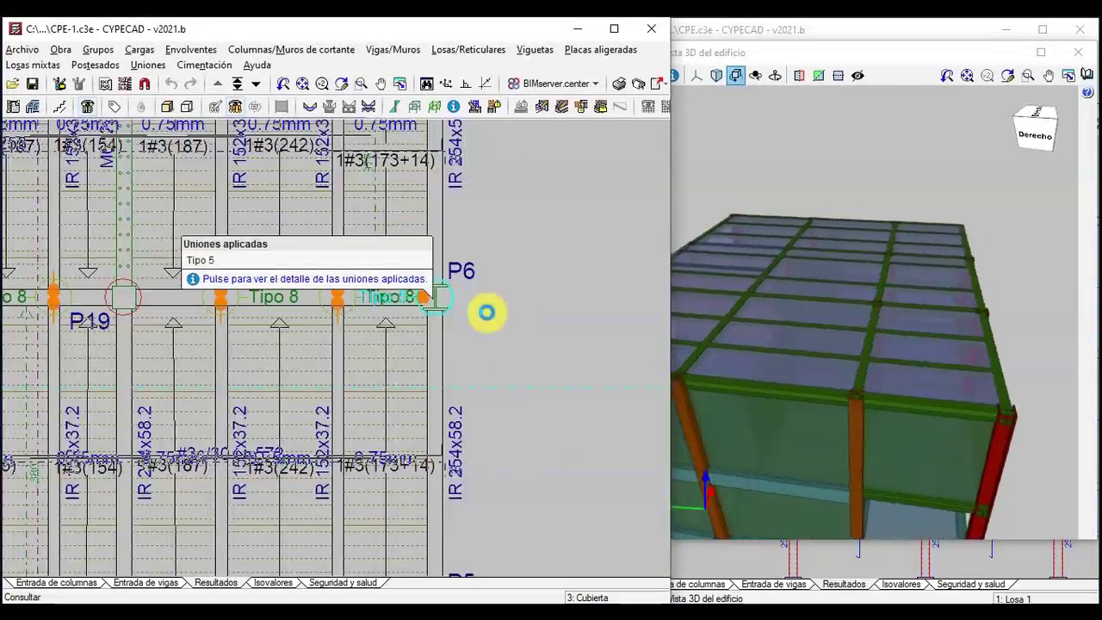
click(487, 312)
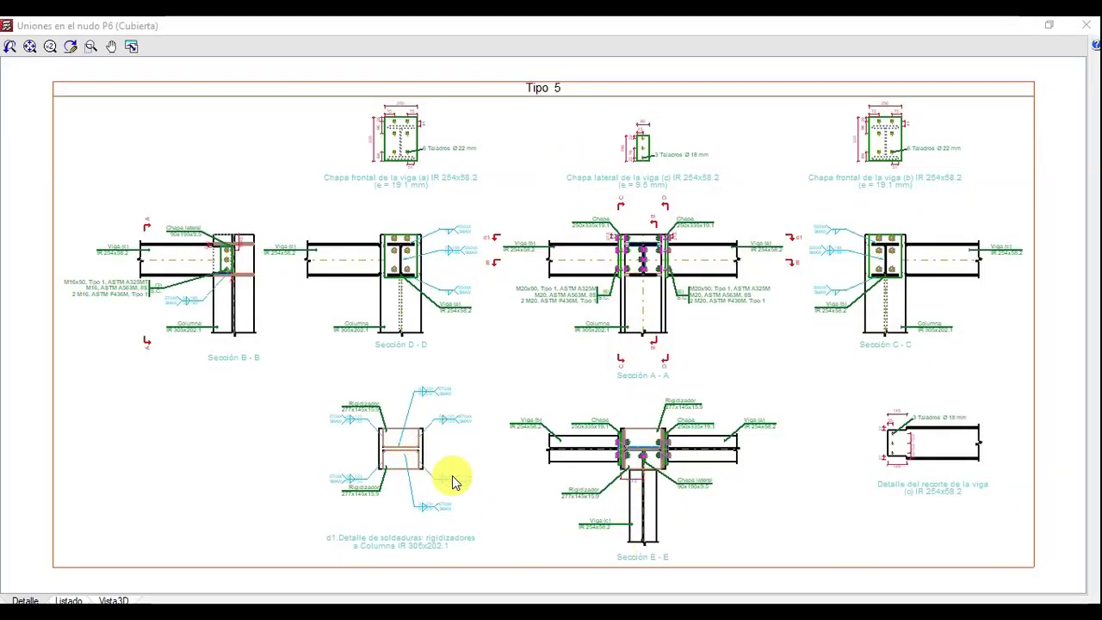
scroll(669, 278, up, 5)
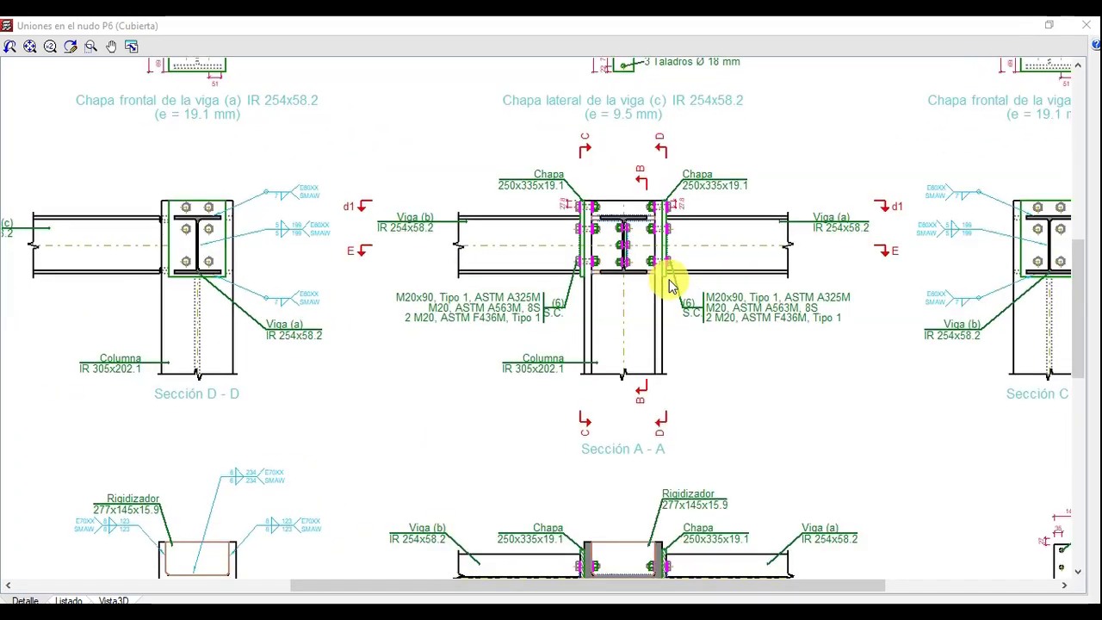
scroll(670, 281, up, 1)
middle_drag(668, 284, 485, 332)
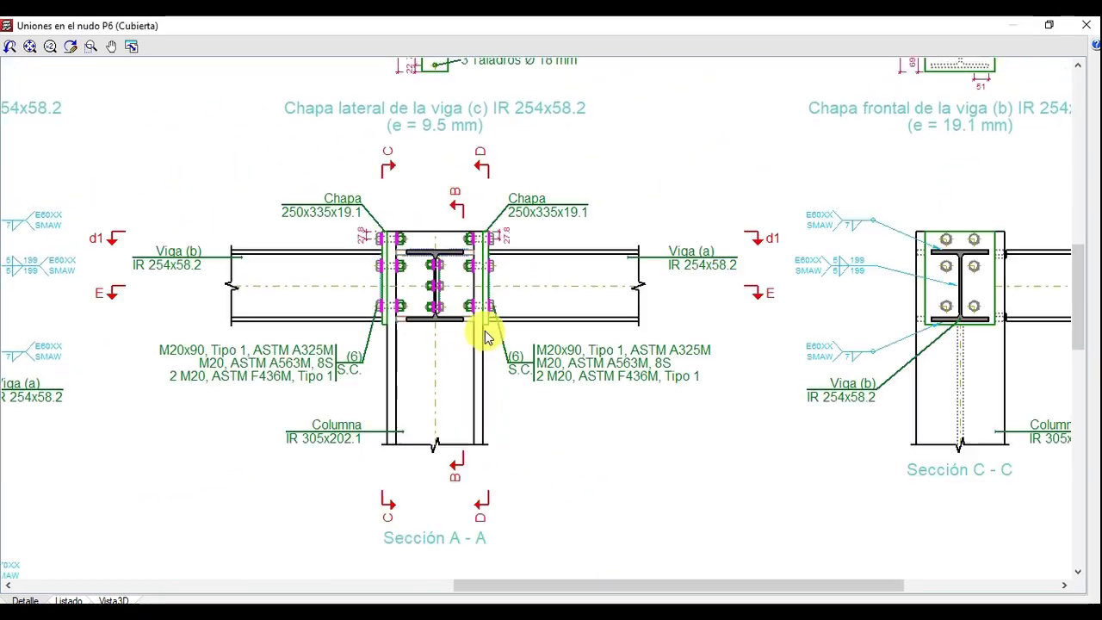
Step: Open the listing of the P6 connections and review its tables of profiles, complementary elements and bolts
scroll(486, 332, up, 2)
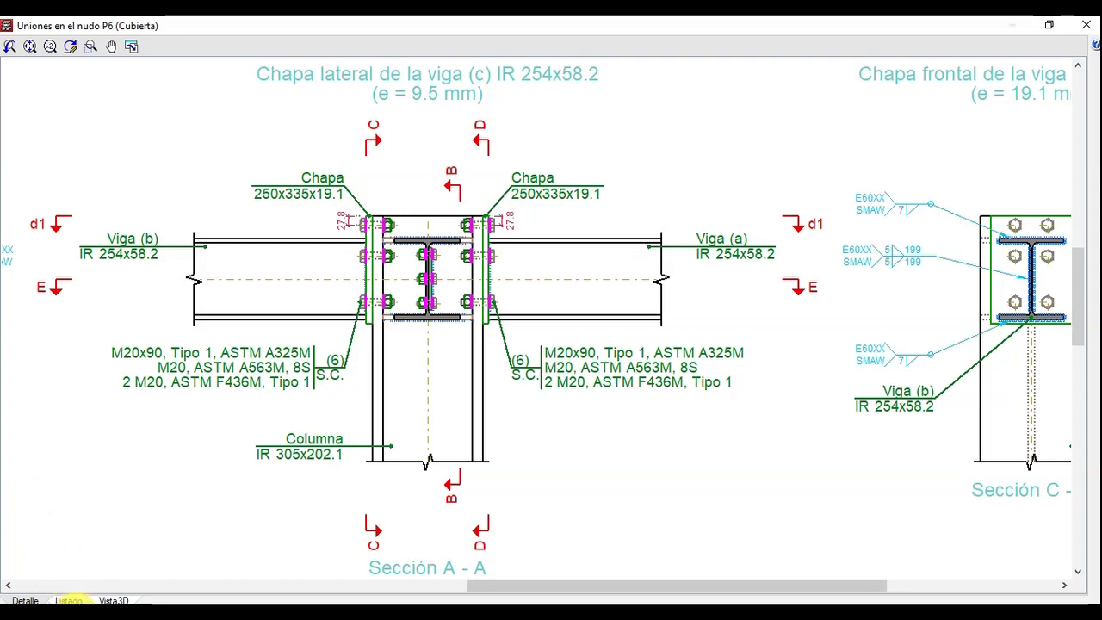
click(68, 598)
scroll(516, 376, down, 3)
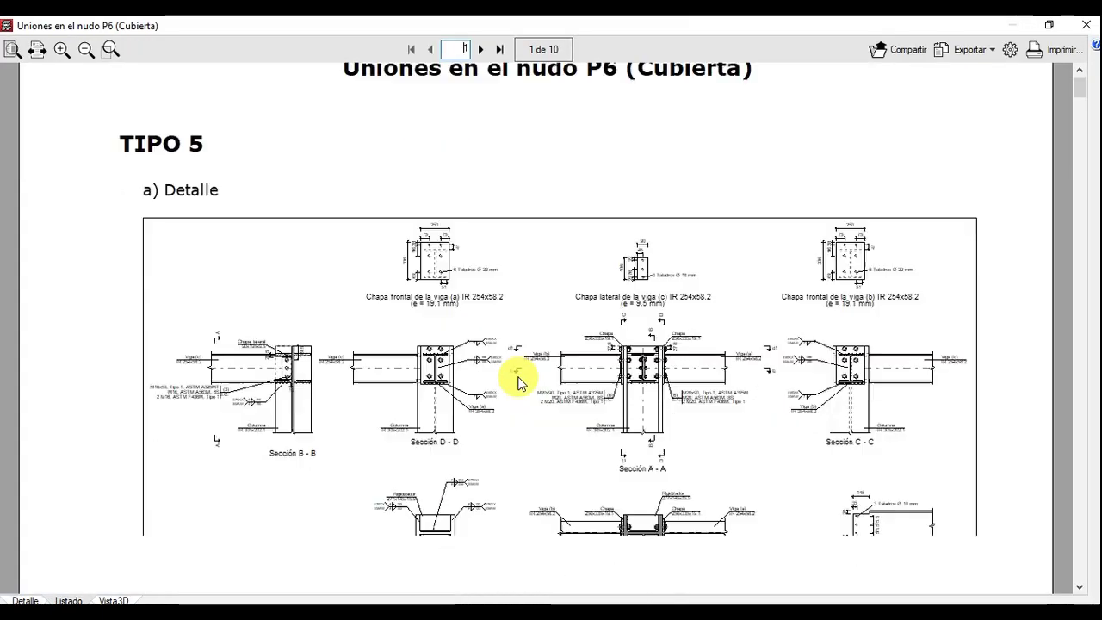
scroll(519, 383, down, 5)
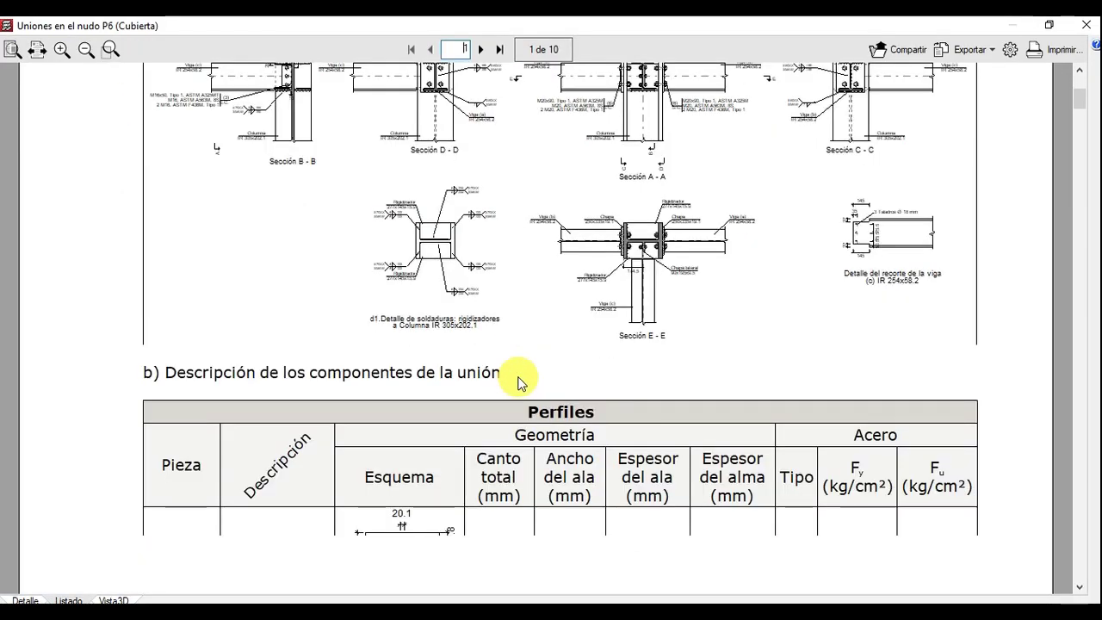
scroll(519, 383, down, 3)
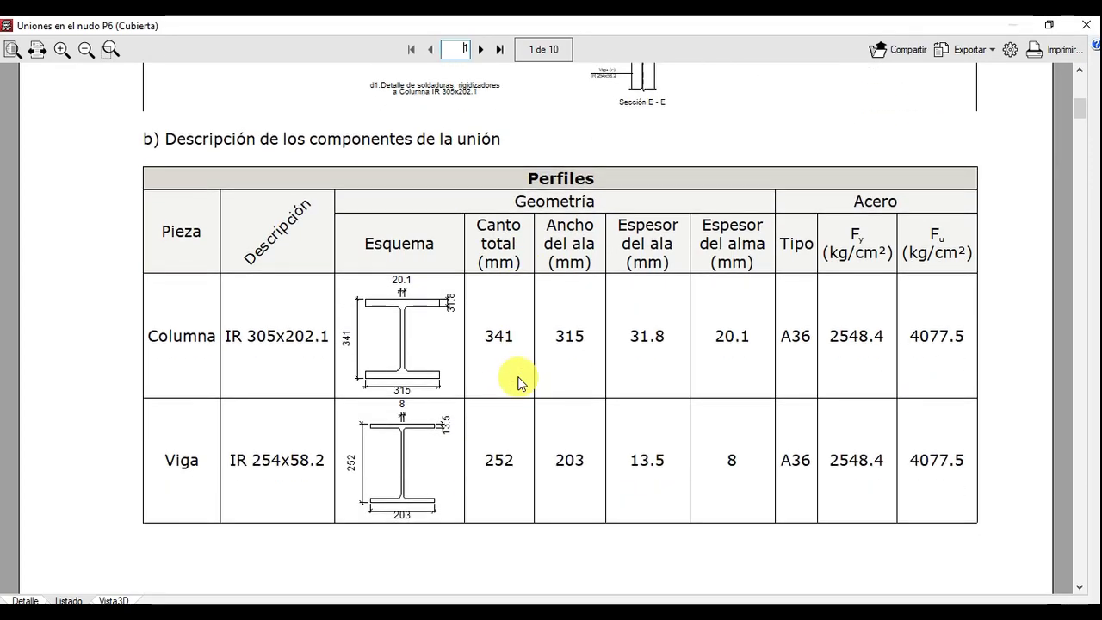
scroll(519, 383, down, 6)
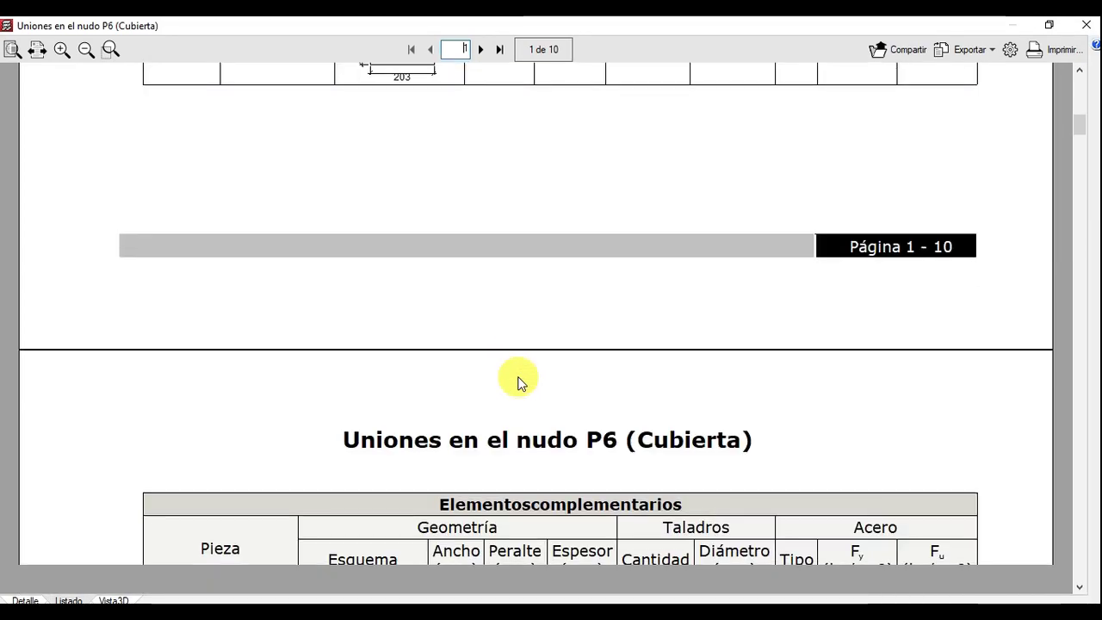
scroll(518, 383, down, 5)
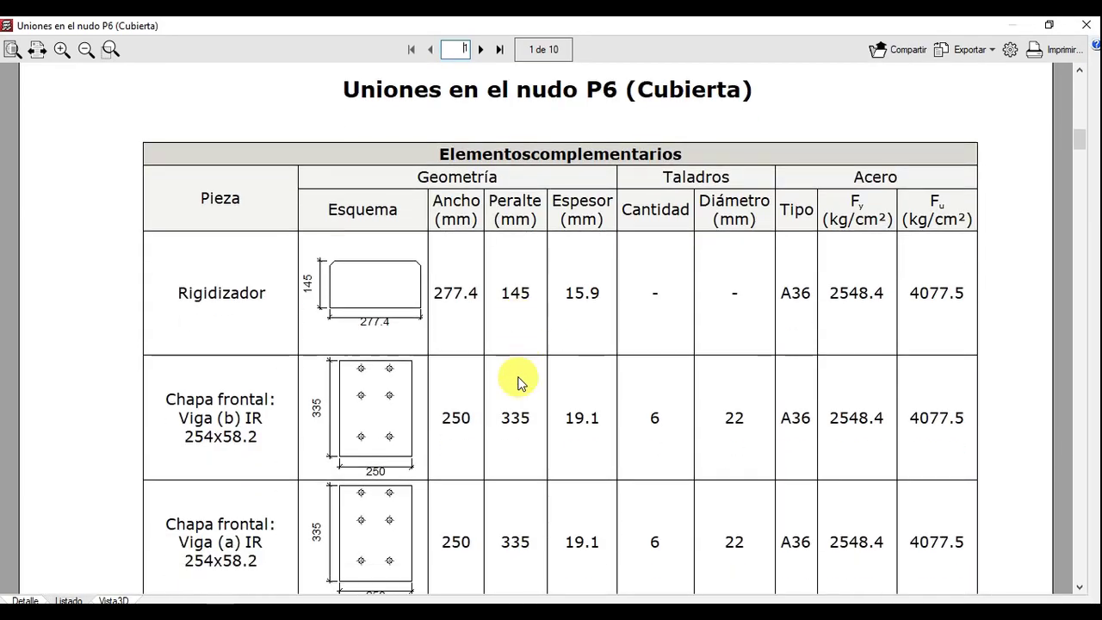
scroll(518, 383, down, 7)
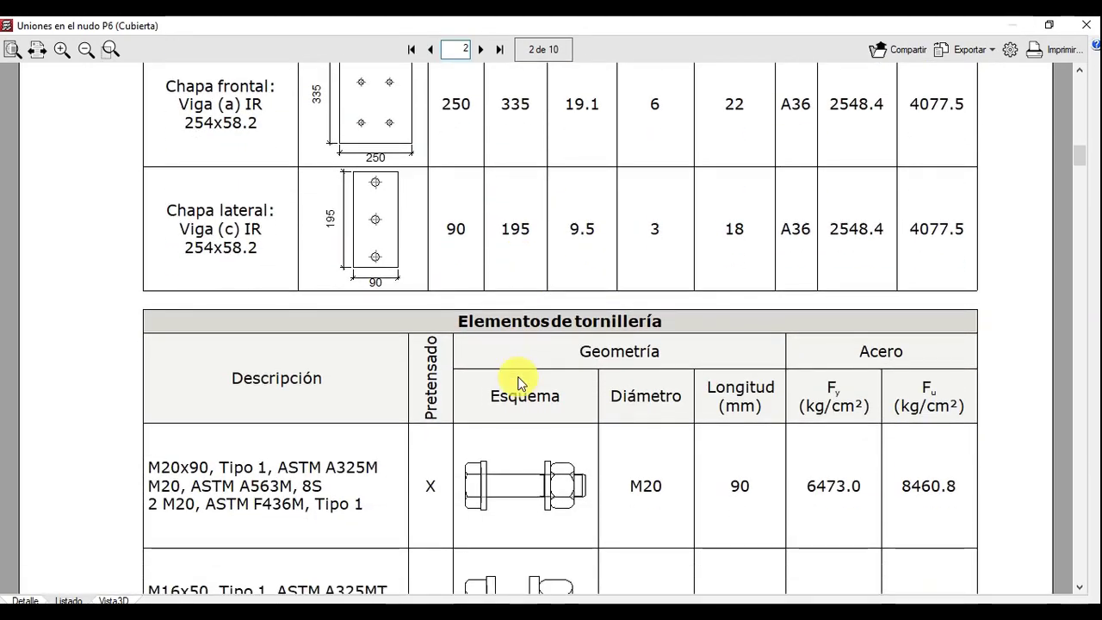
Step: Examine the resistance and weld bead checks for column IR 305x202.1 in the connection listing
scroll(519, 383, down, 9)
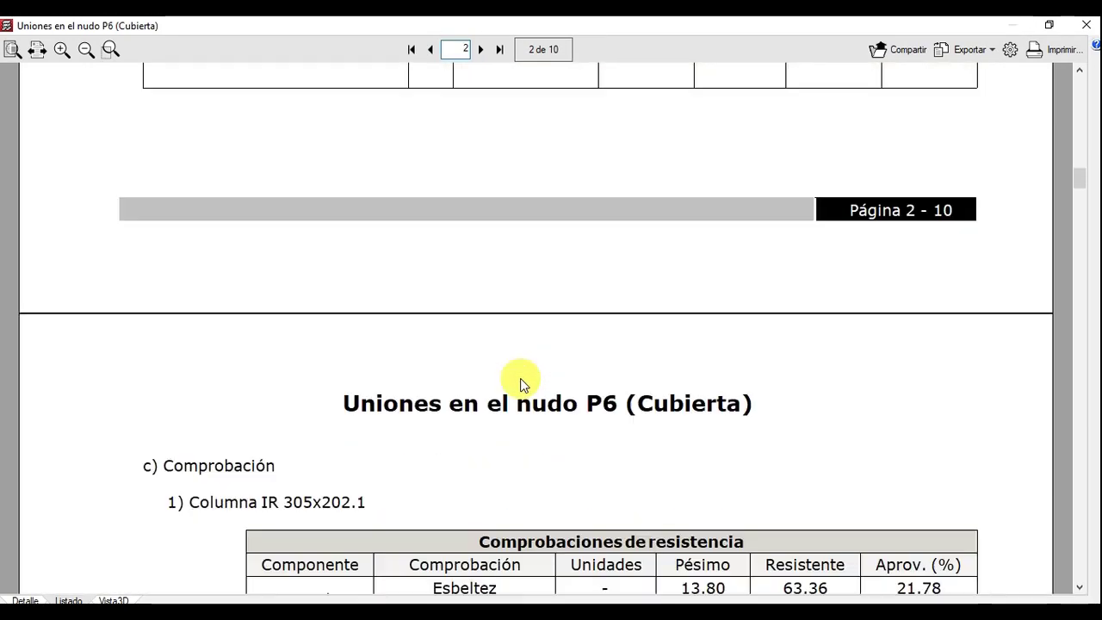
scroll(521, 379, down, 5)
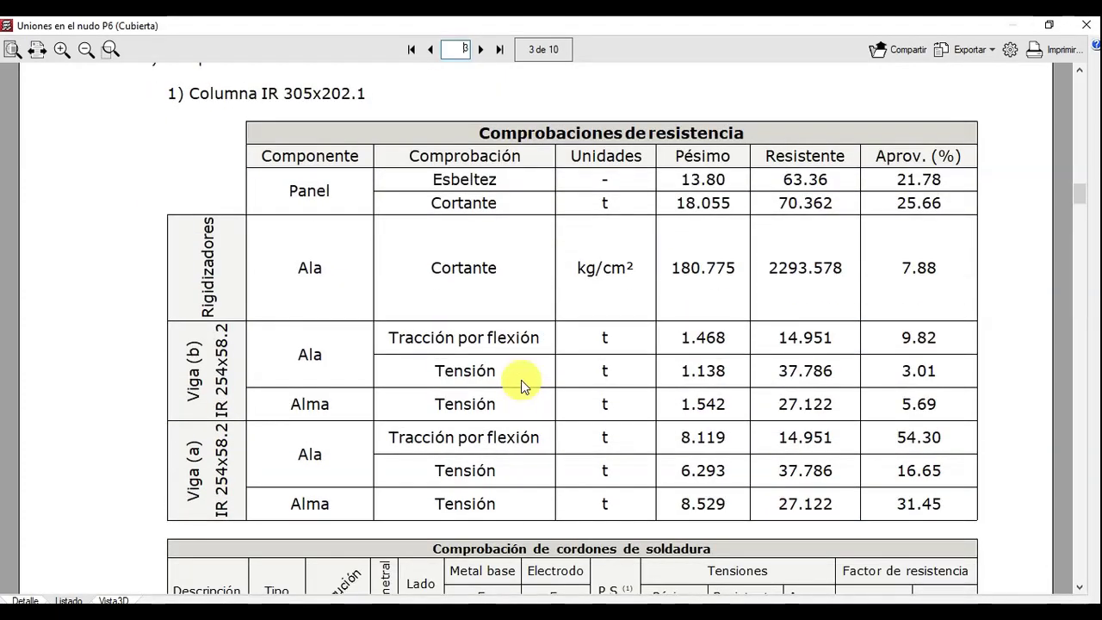
scroll(520, 380, down, 5)
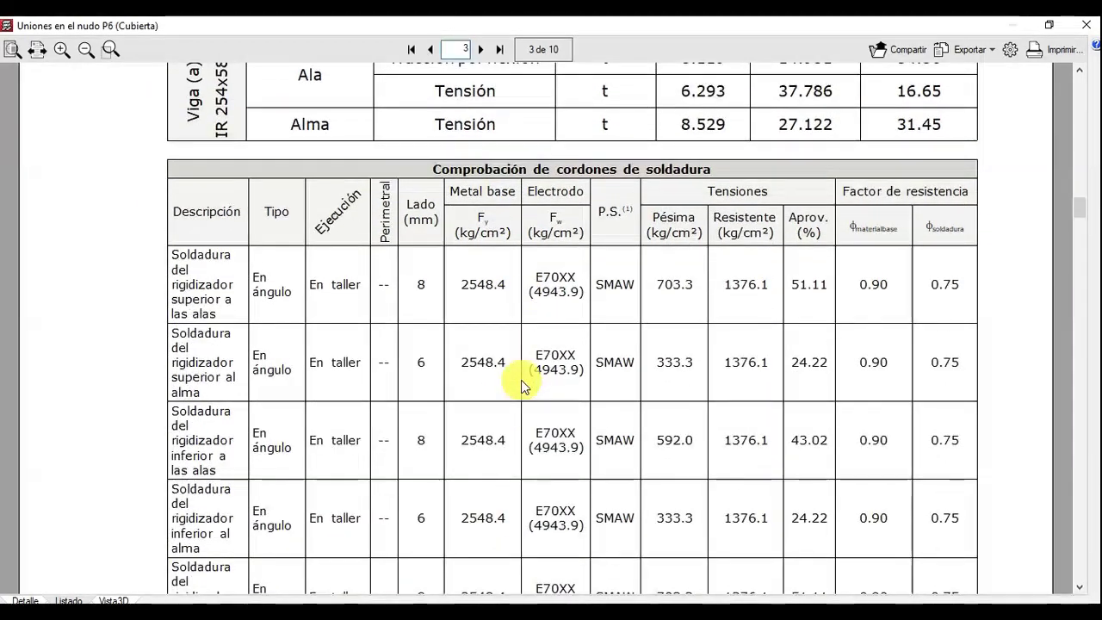
scroll(521, 383, down, 3)
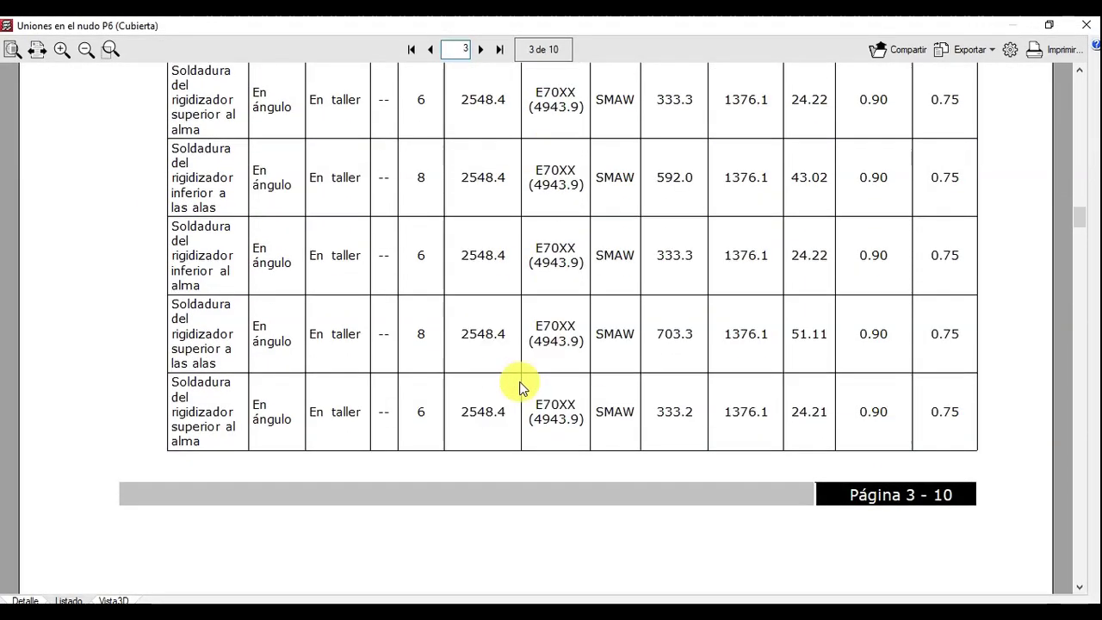
Step: Inspect the P6 connection in its 3D view from another angle, and close the connection window
click(121, 598)
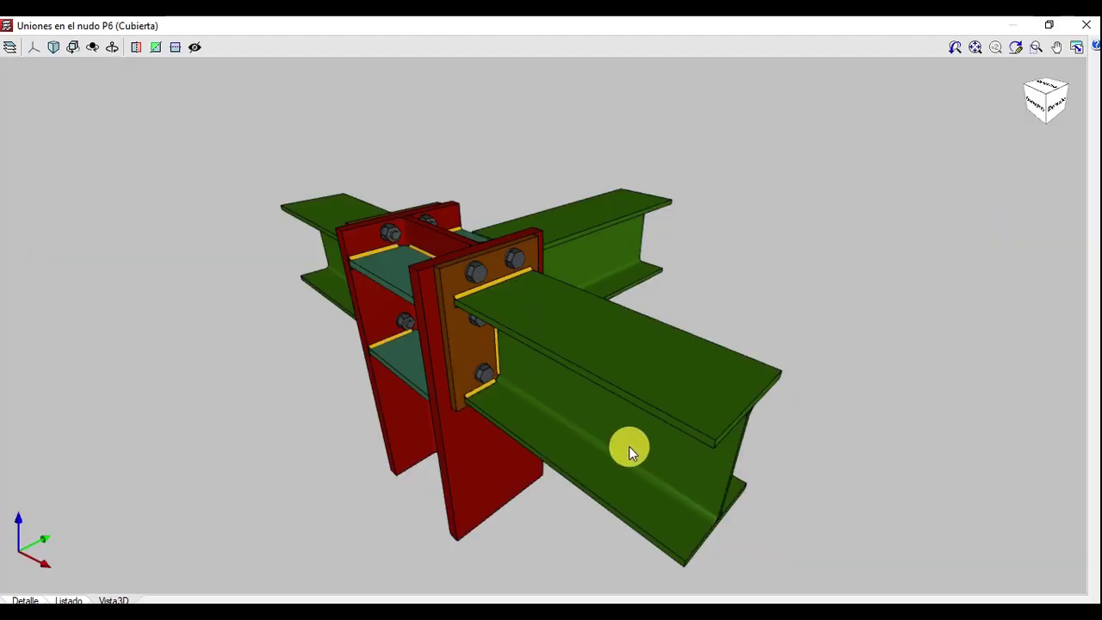
middle_drag(629, 447, 612, 388)
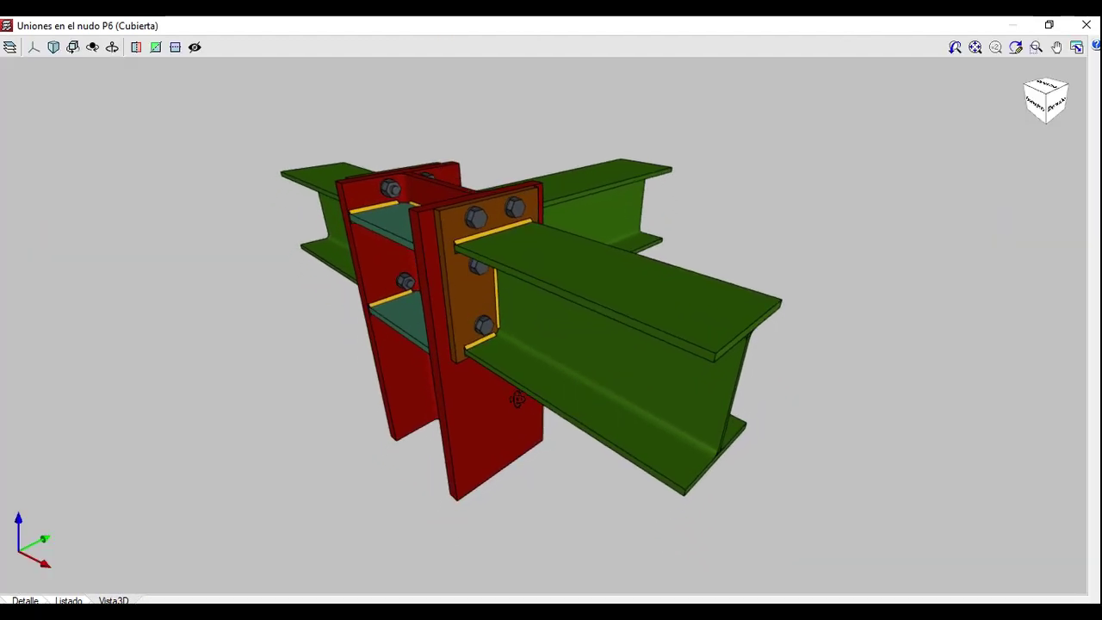
shift+middle_drag(517, 398, 10, 368)
click(1087, 26)
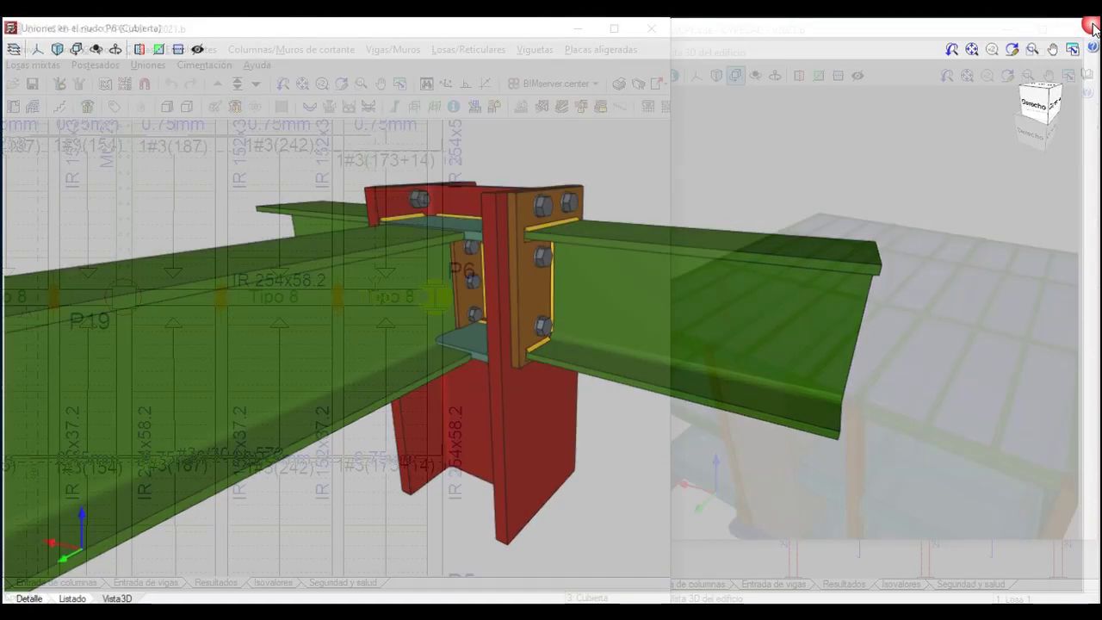
Step: Generate the five listed drawing types for DWG, keeping the previous composition, and show all drawings in detail
click(636, 84)
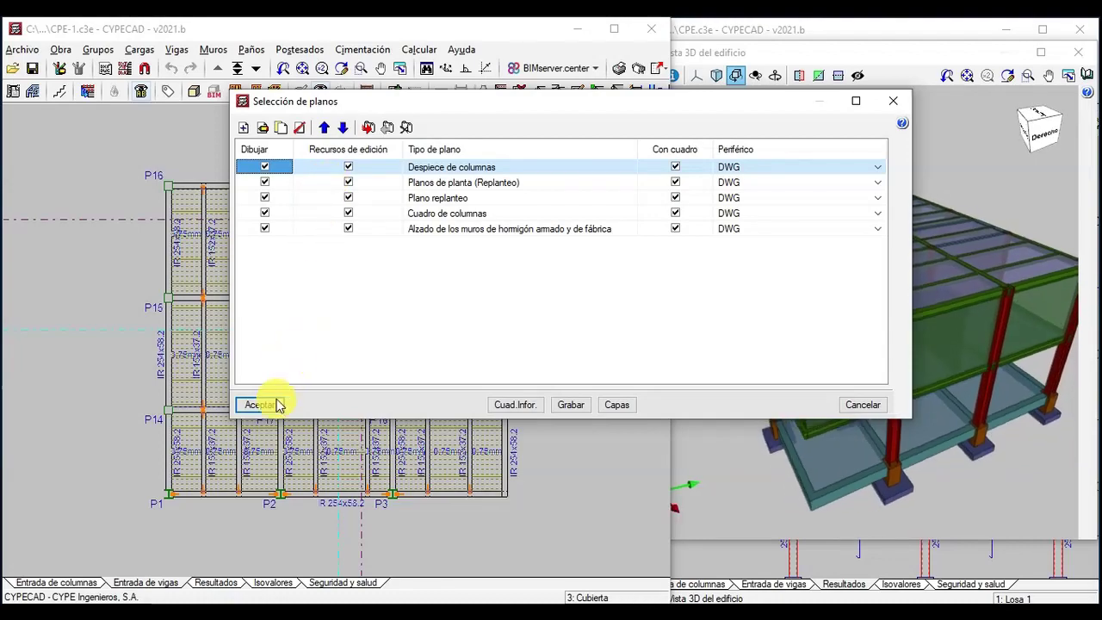
click(265, 410)
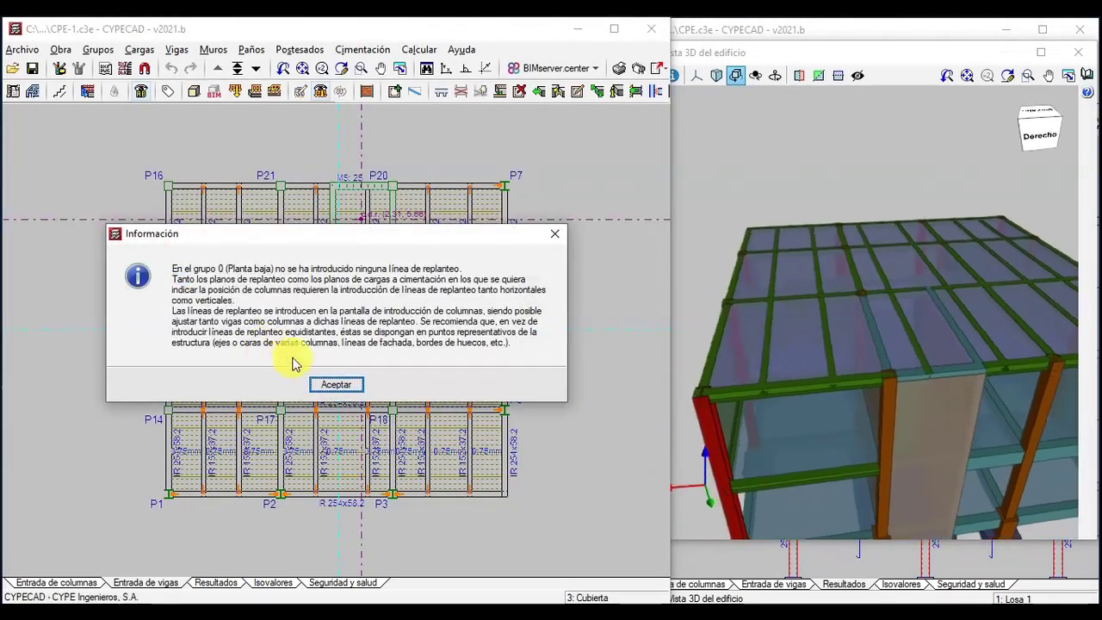
click(332, 383)
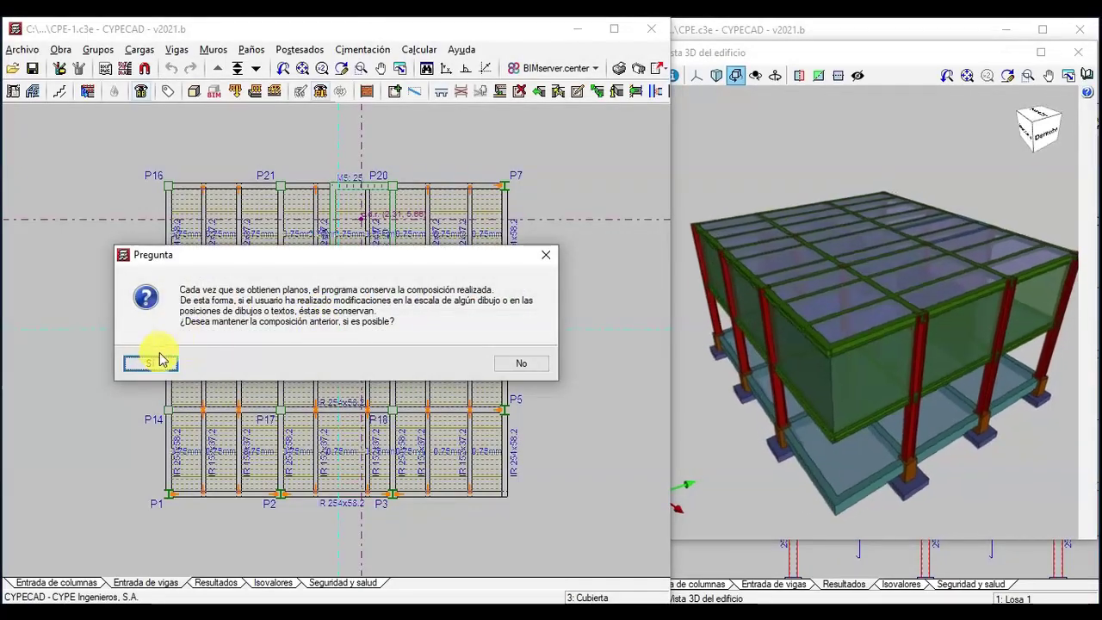
click(160, 361)
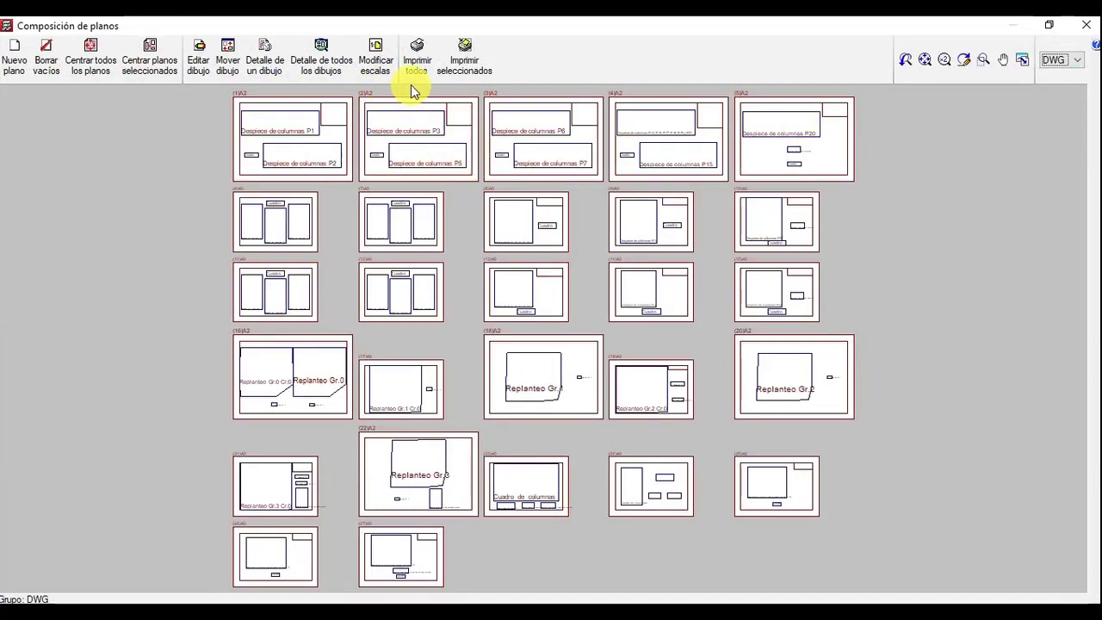
click(320, 59)
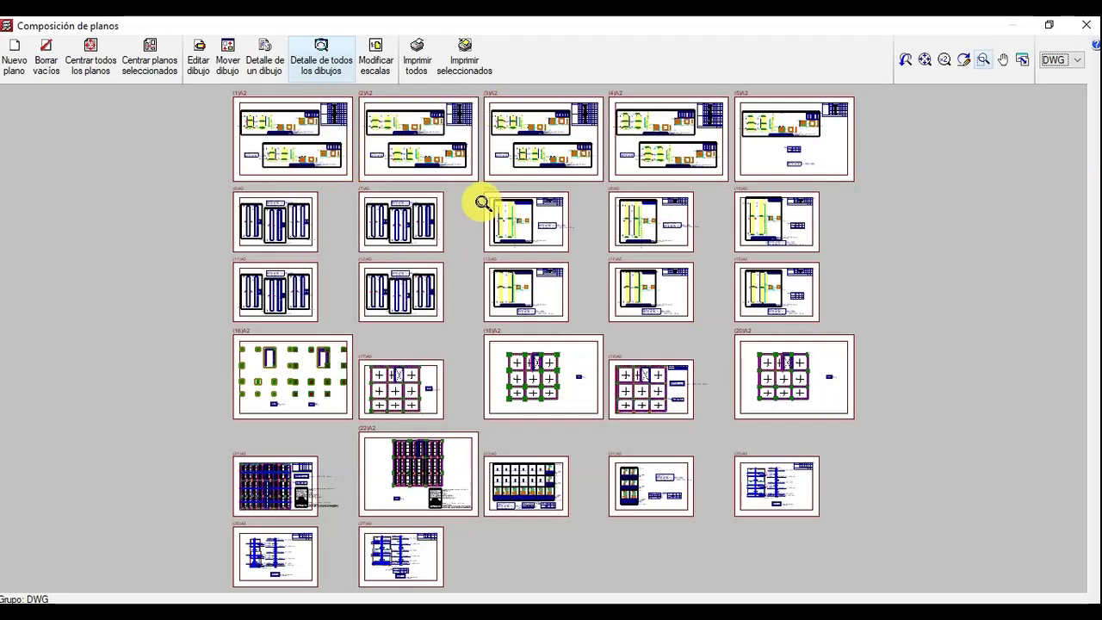
Step: Examine the Planta 1 column detailing on sheet 8, including the materials and scale table beneath it
drag(492, 199, 544, 243)
scroll(421, 376, up, 7)
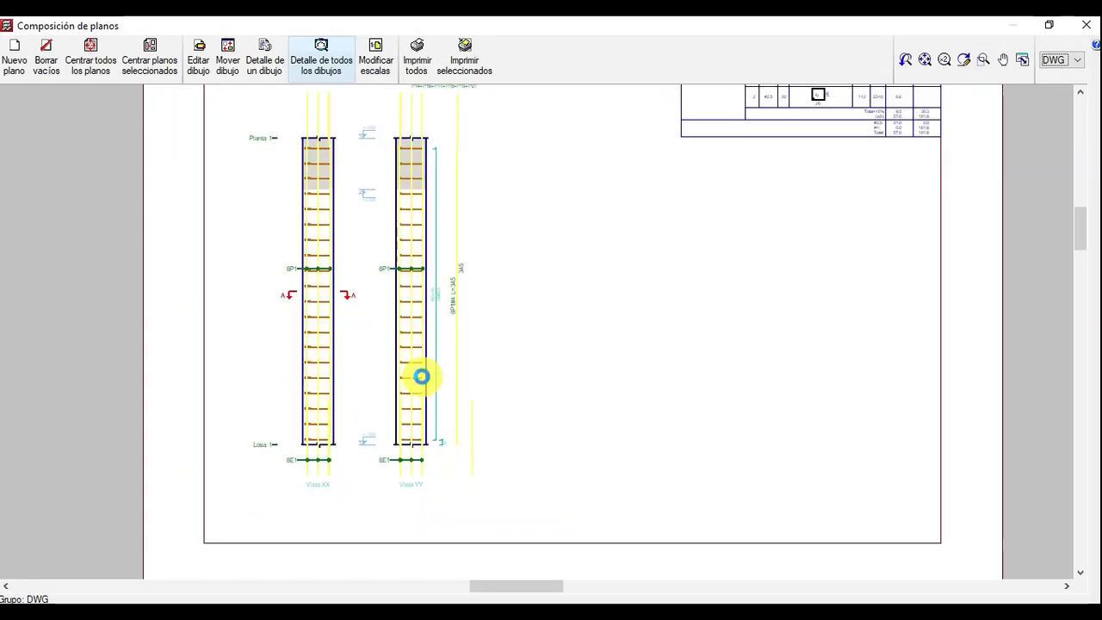
middle_drag(495, 344, 460, 257)
scroll(594, 491, up, 8)
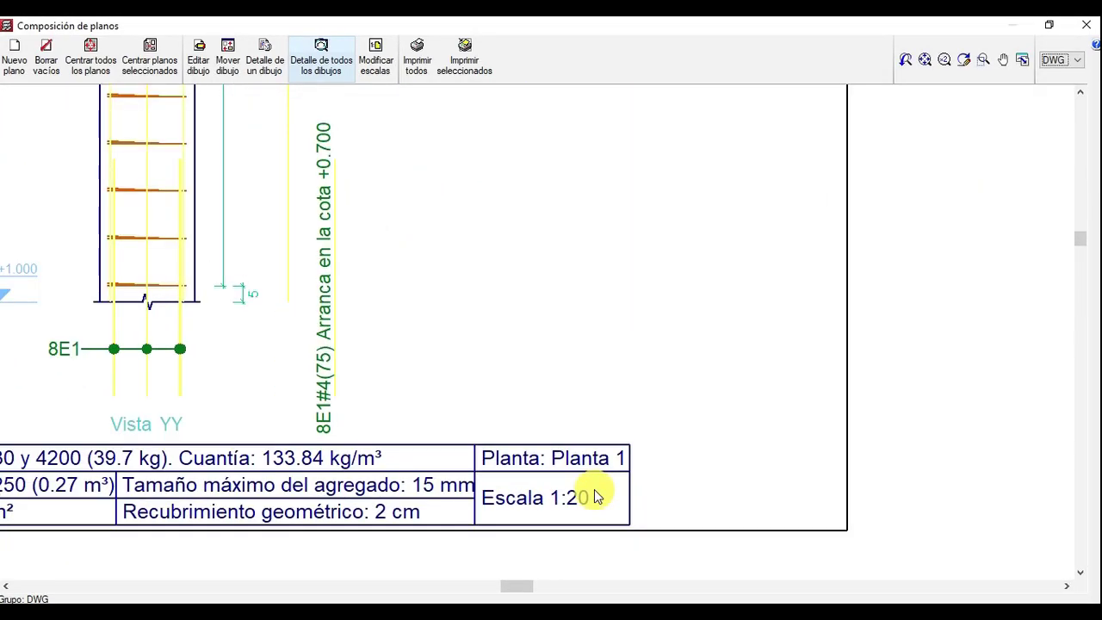
mouse_move(594, 492)
middle_down()
mouse_move(659, 453)
mouse_move(890, 456)
mouse_move(751, 458)
middle_up()
drag(751, 459, 644, 495)
scroll(620, 428, down, 5)
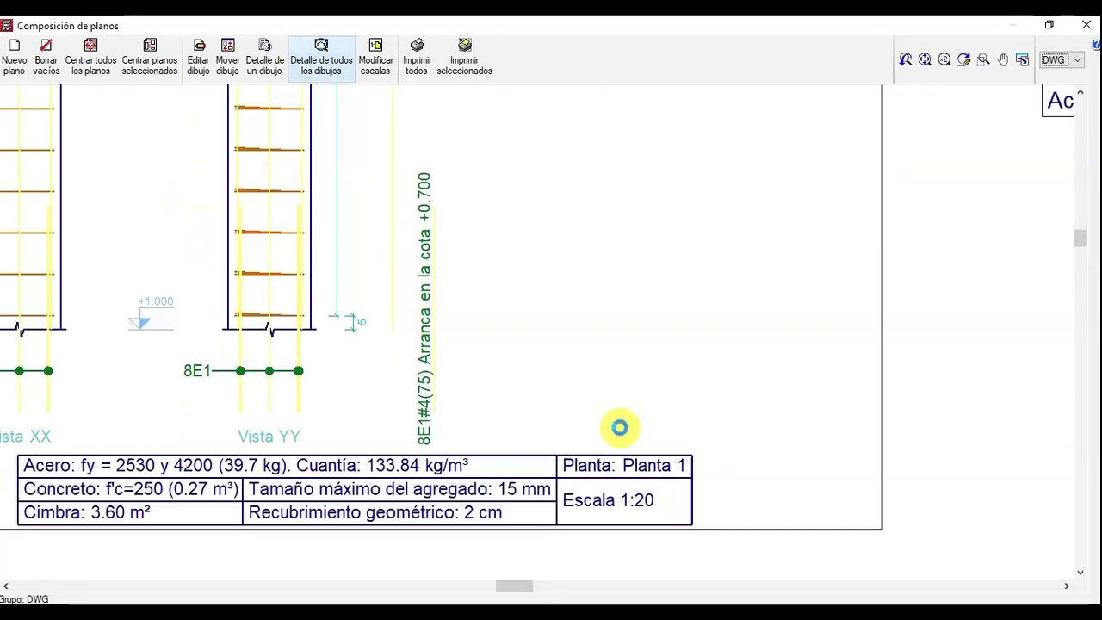
Step: Examine Sección A-A and the stirrup detail of the column on sheet 8
middle_drag(509, 347, 524, 451)
mouse_move(465, 192)
middle_down()
mouse_move(504, 339)
mouse_move(384, 385)
middle_up()
scroll(496, 406, up, 3)
scroll(534, 407, up, 5)
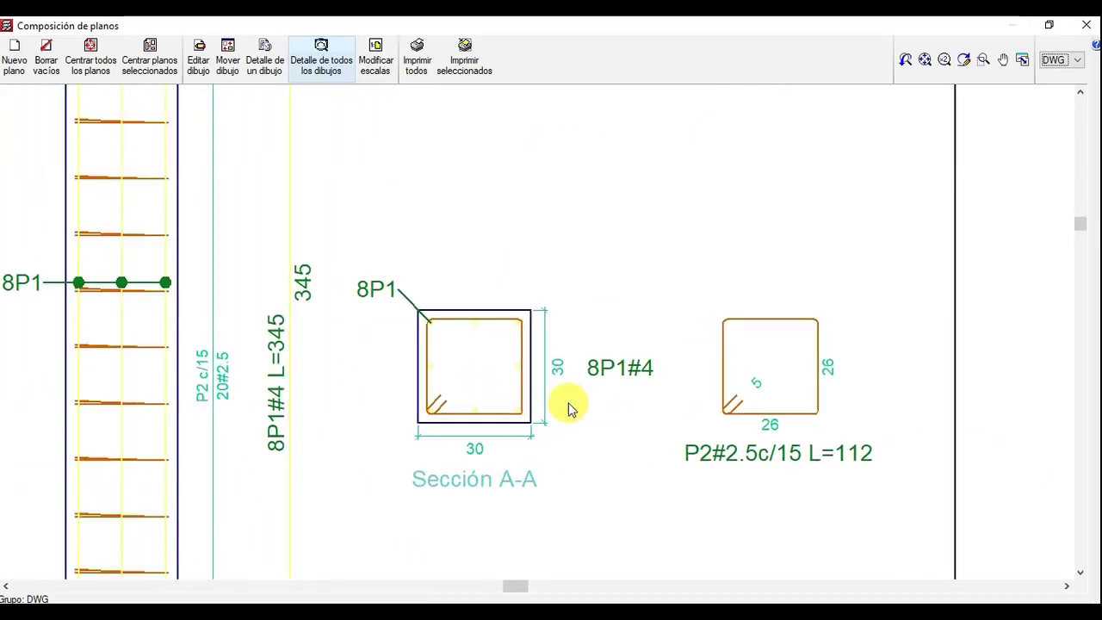
Step: Review the reinforcement schedule for columns P14, P16, P17, P18, P19 and P21 on sheet 8
scroll(547, 387, down, 8)
middle_drag(450, 258, 387, 369)
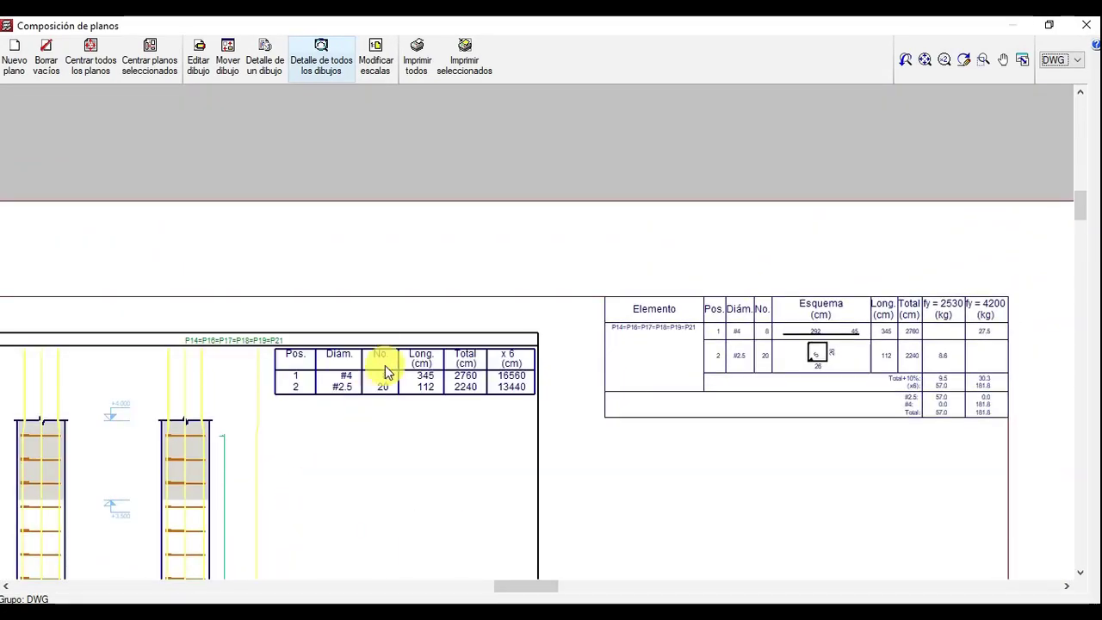
scroll(386, 369, up, 3)
middle_drag(804, 388, 386, 418)
scroll(411, 425, up, 2)
scroll(411, 425, up, 1)
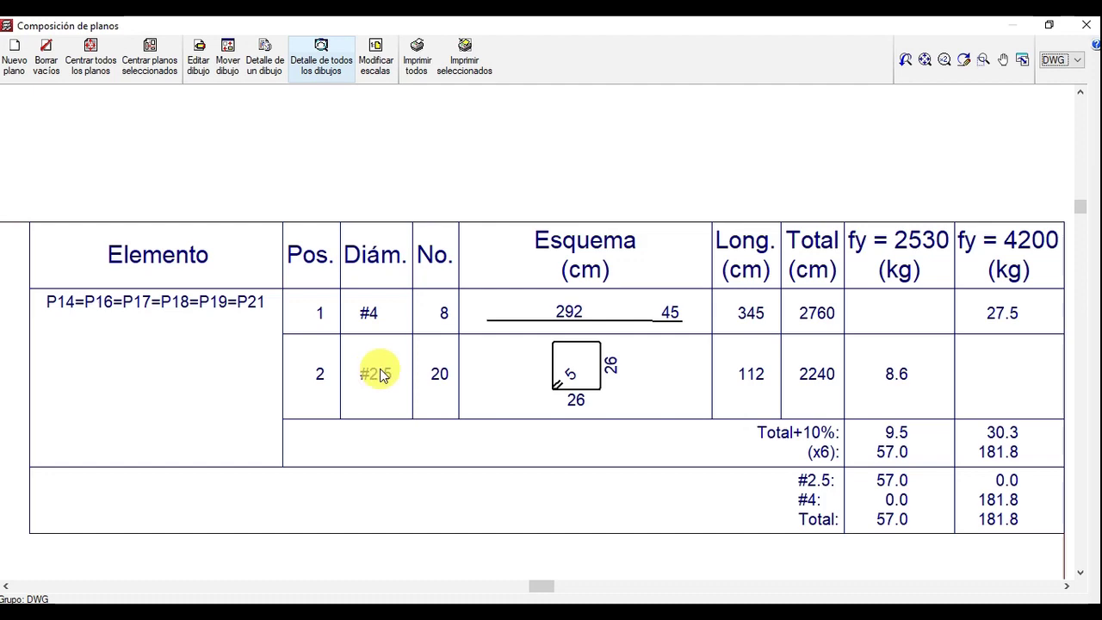
middle_drag(650, 383, 514, 350)
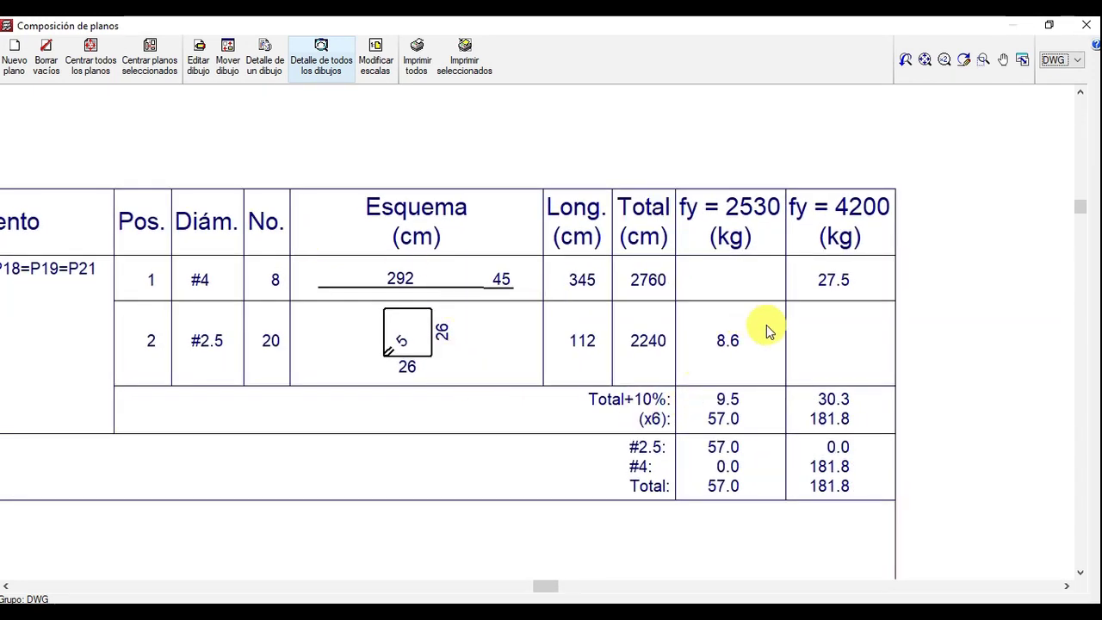
scroll(807, 390, down, 1)
scroll(806, 390, down, 3)
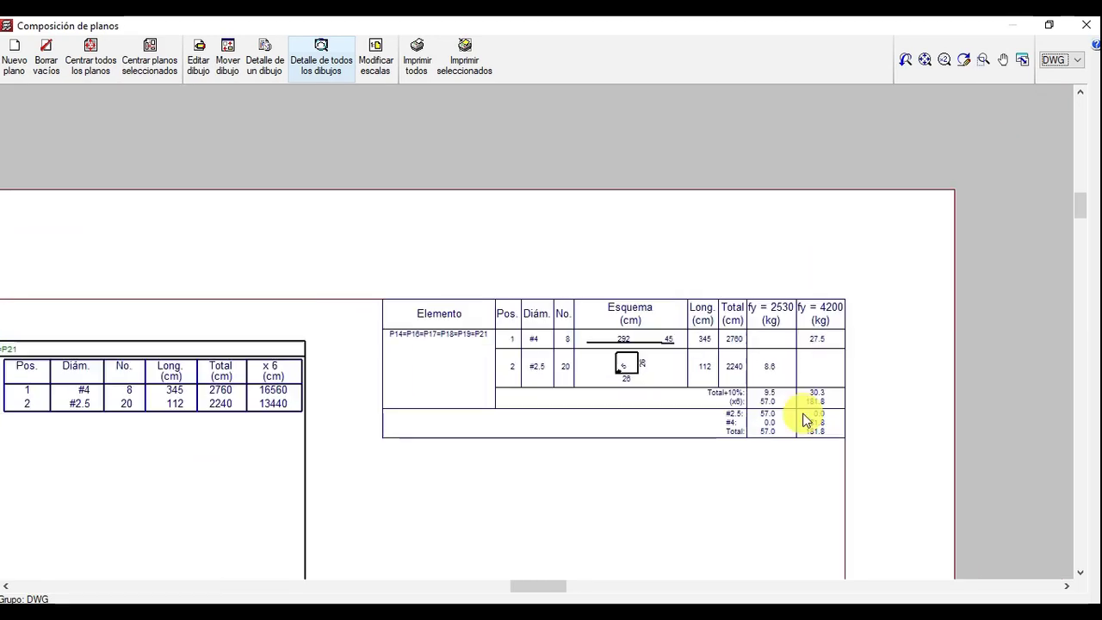
Step: Return to the overview of the composed sheets and look over the column and floor plan drawings
scroll(804, 420, down, 2)
middle_drag(732, 455, 543, 261)
scroll(520, 323, down, 1)
scroll(520, 324, down, 8)
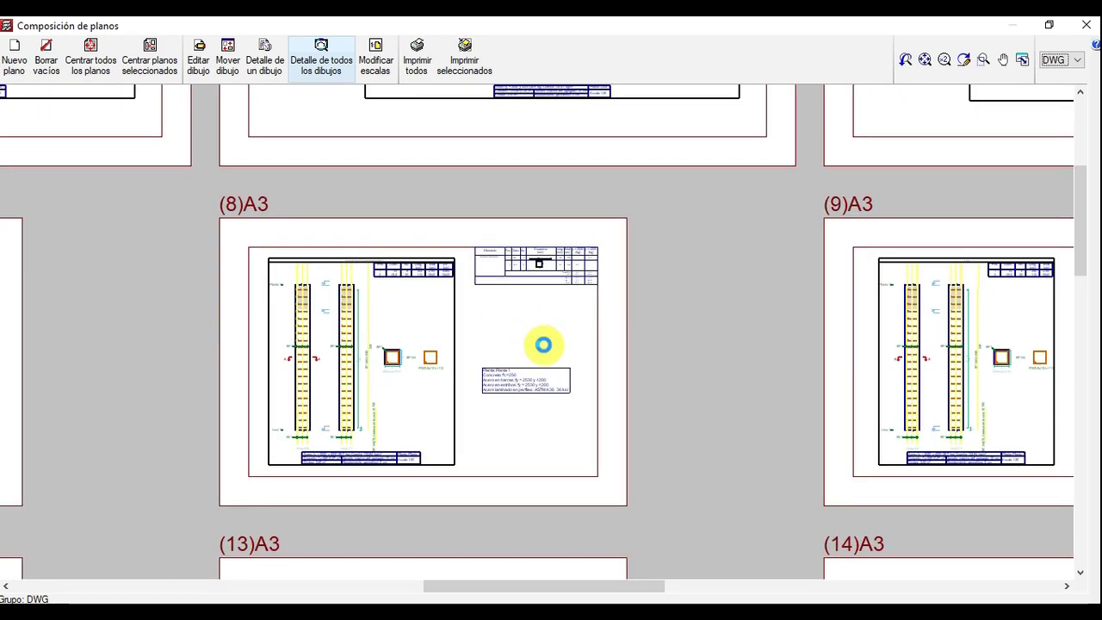
scroll(560, 322, down, 5)
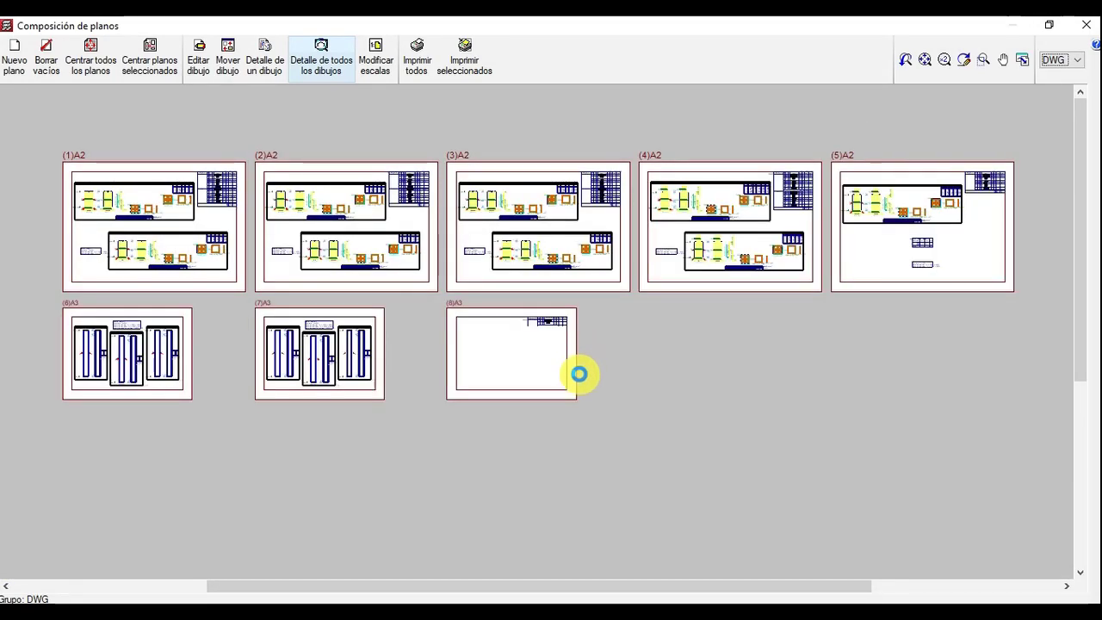
scroll(546, 330, down, 1)
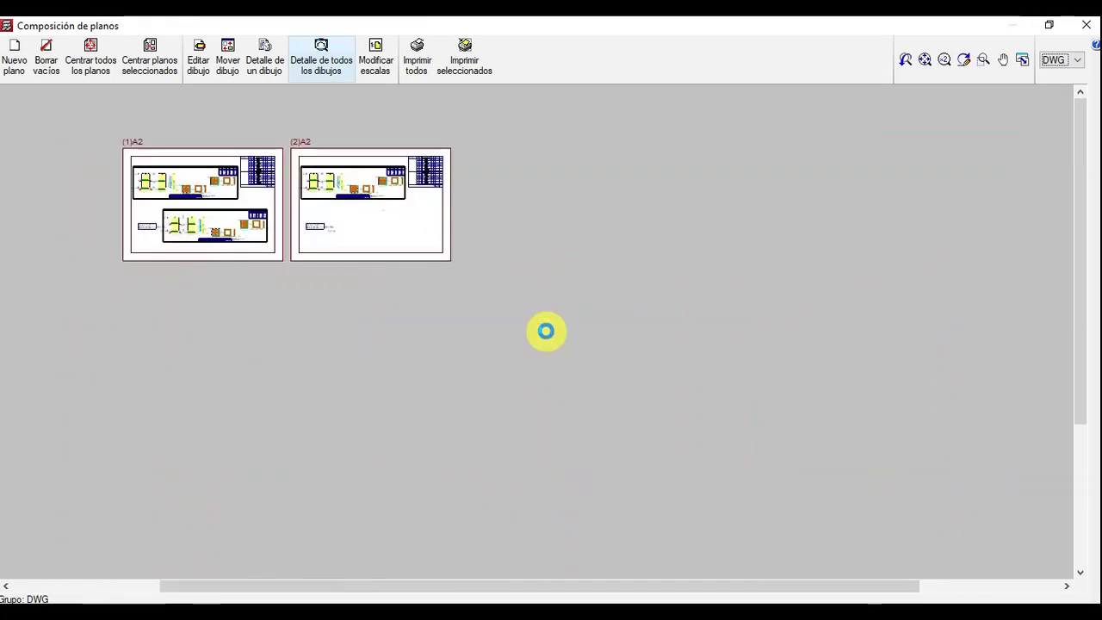
middle_drag(631, 334, 593, 315)
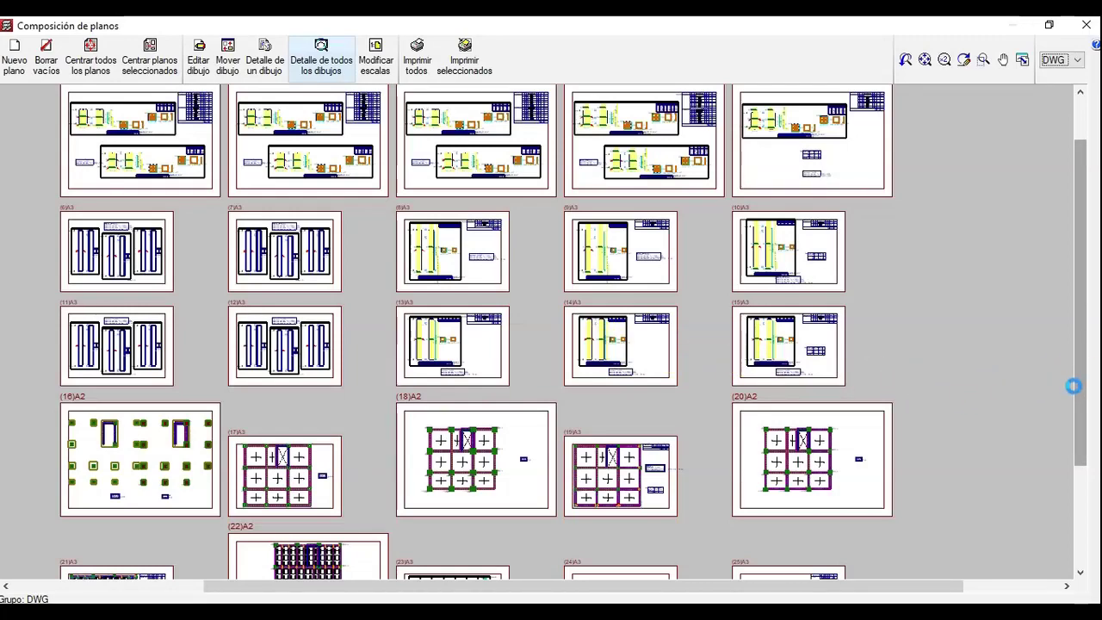
Step: Examine the M4 wall elevation and its reinforcement on sheet 25, and close the drawing composition
drag(1073, 386, 1072, 403)
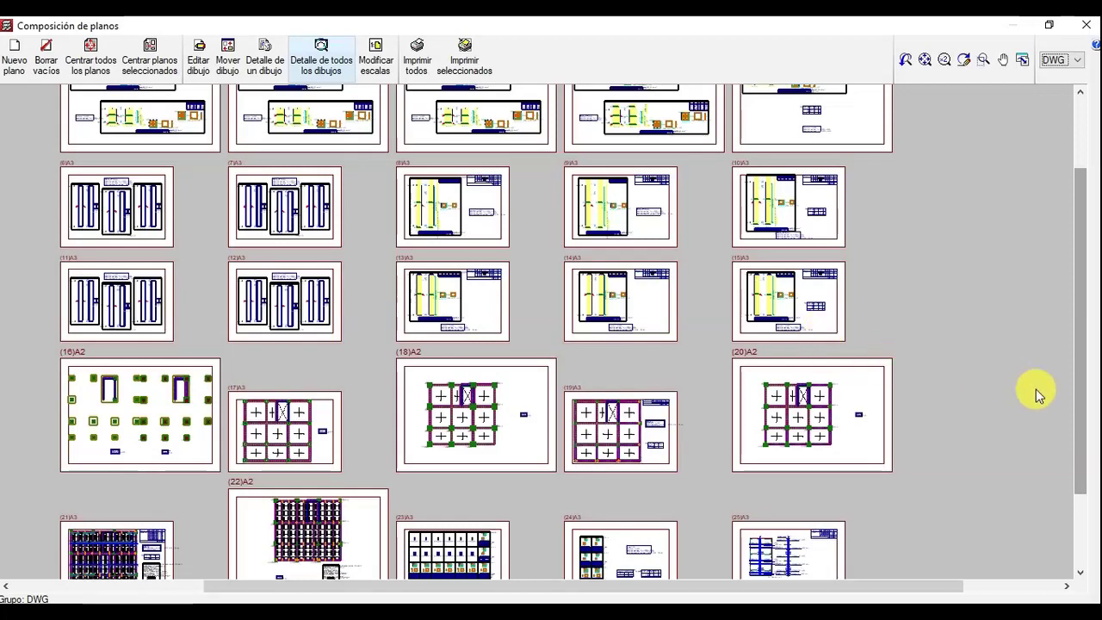
drag(1083, 425, 1079, 459)
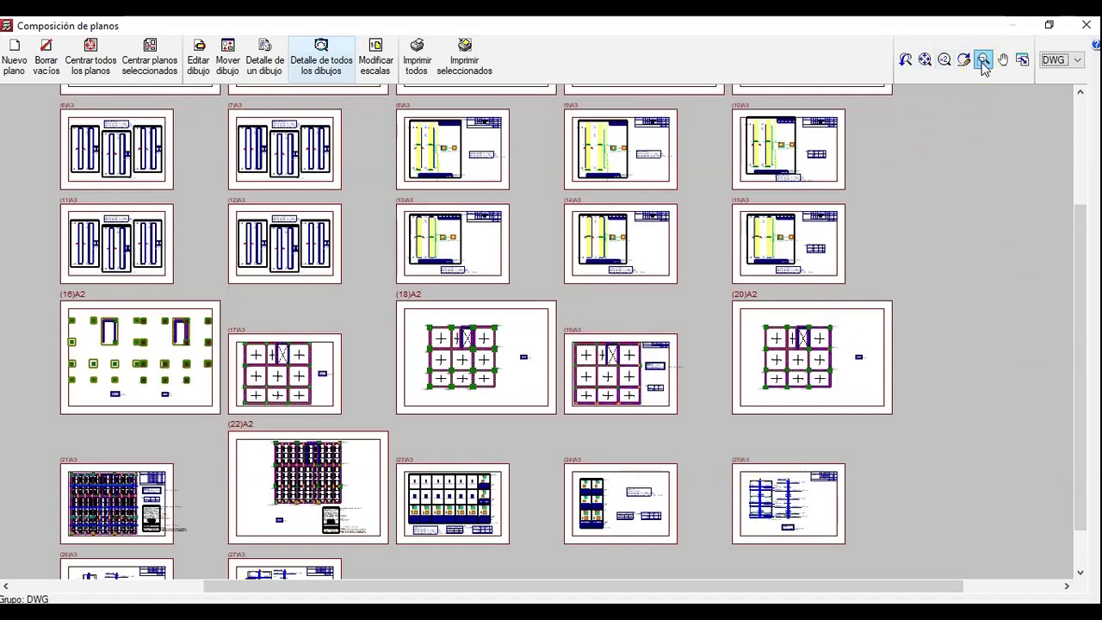
drag(753, 476, 832, 499)
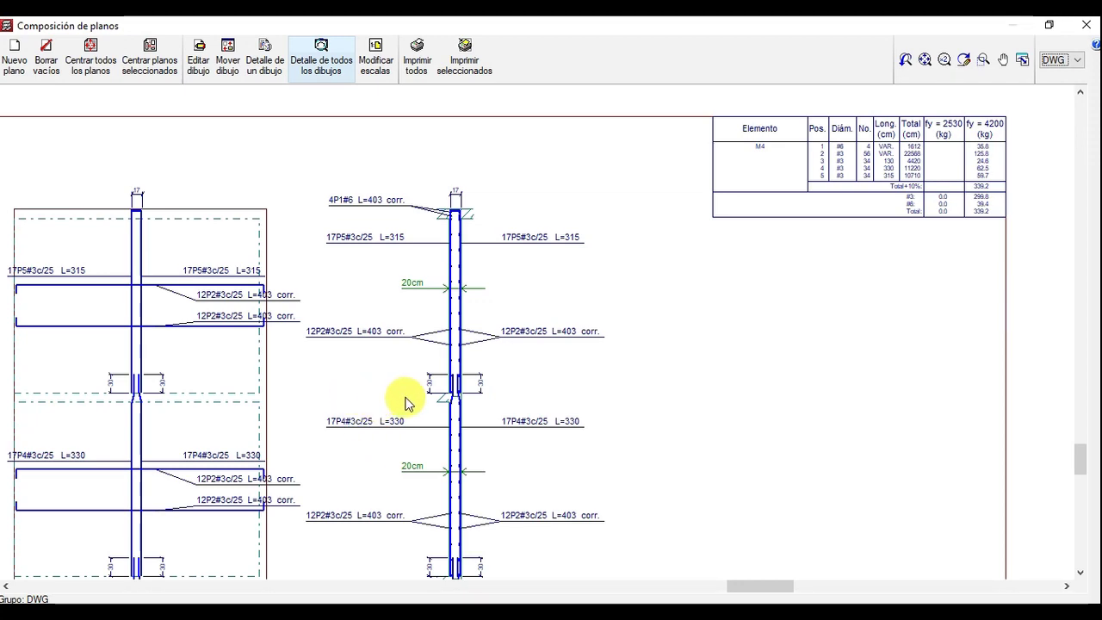
click(1086, 28)
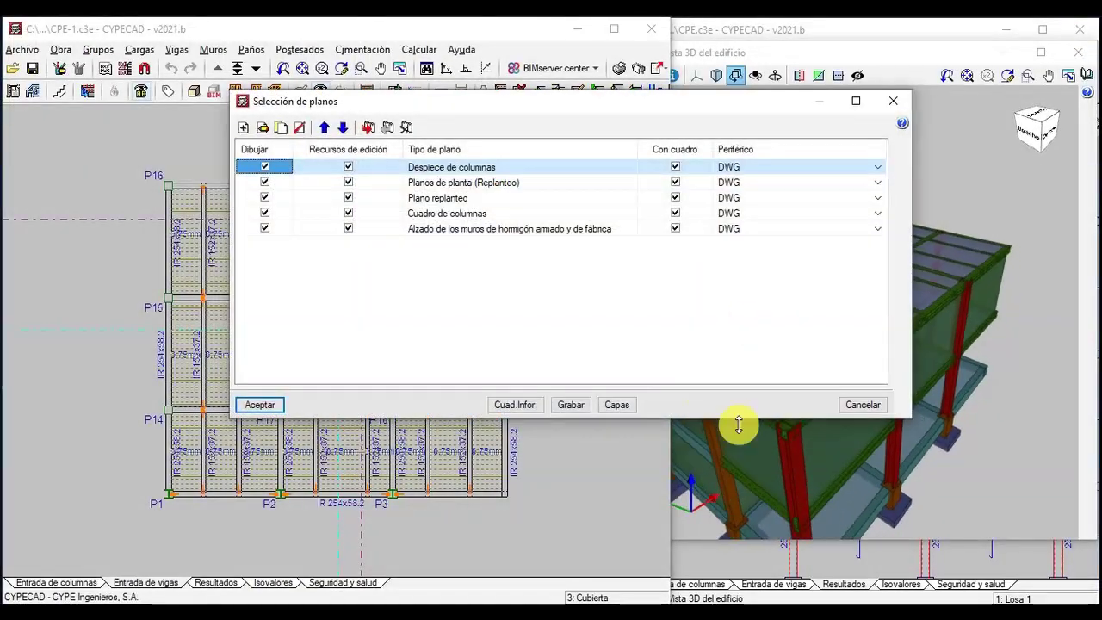
Step: Cancel the drawing selection and open the results' 3D view with reinforcement detailing (Vista 3D con despieces) from Planta baja to Cubierta
click(852, 408)
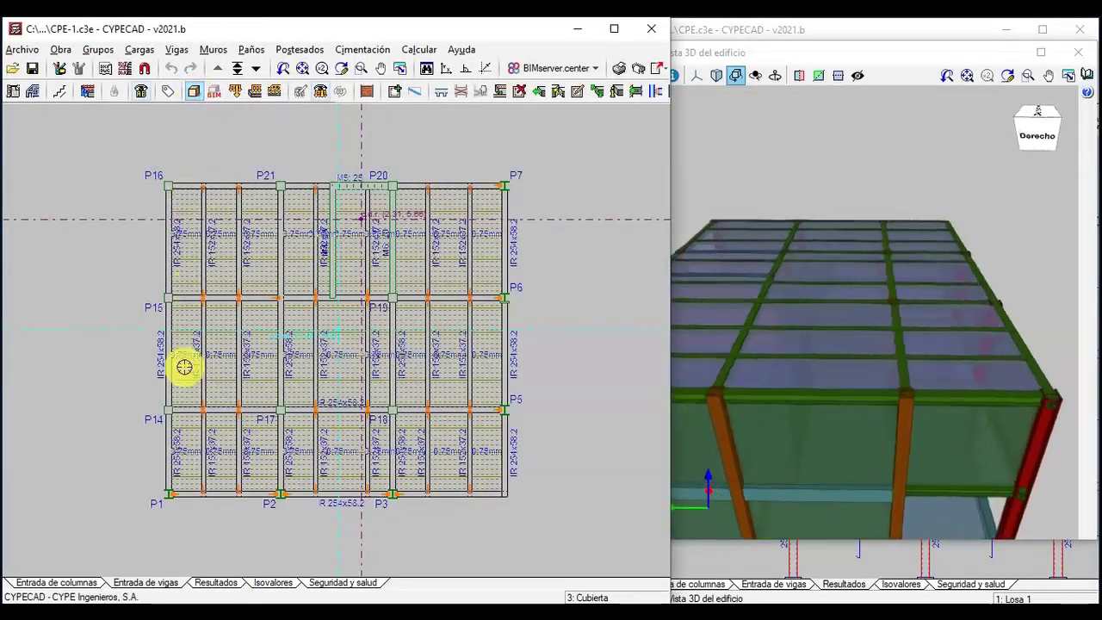
click(213, 582)
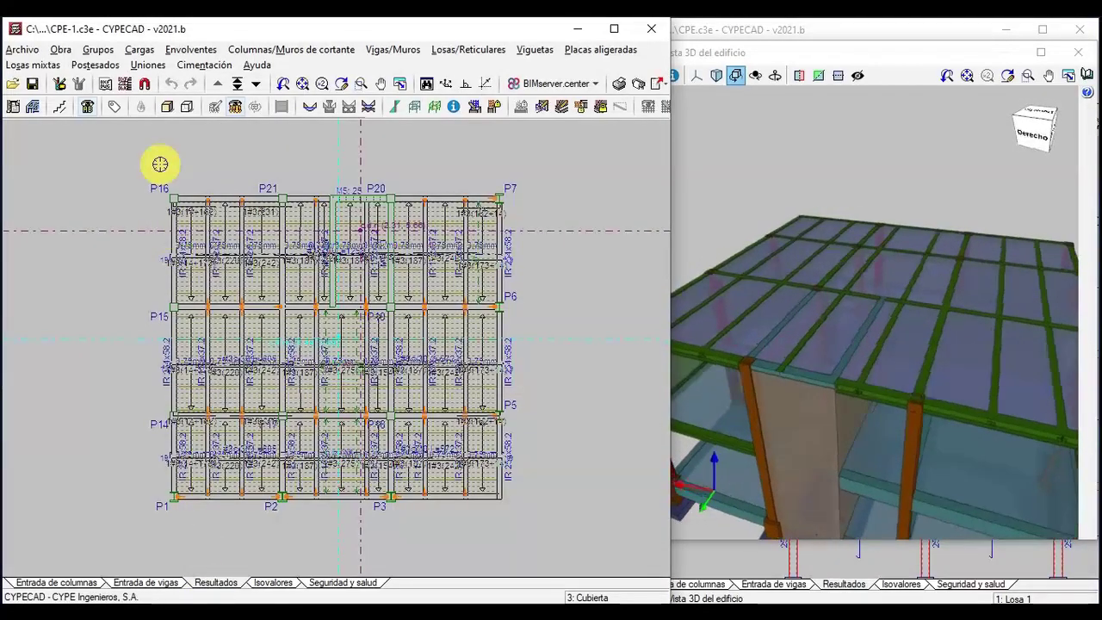
click(186, 105)
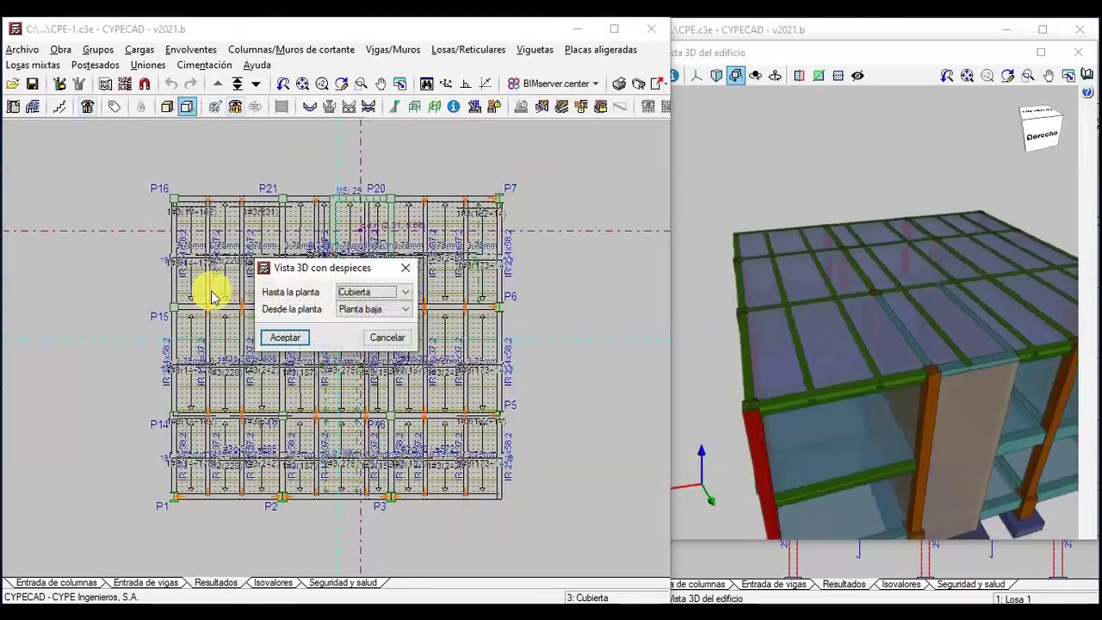
click(285, 337)
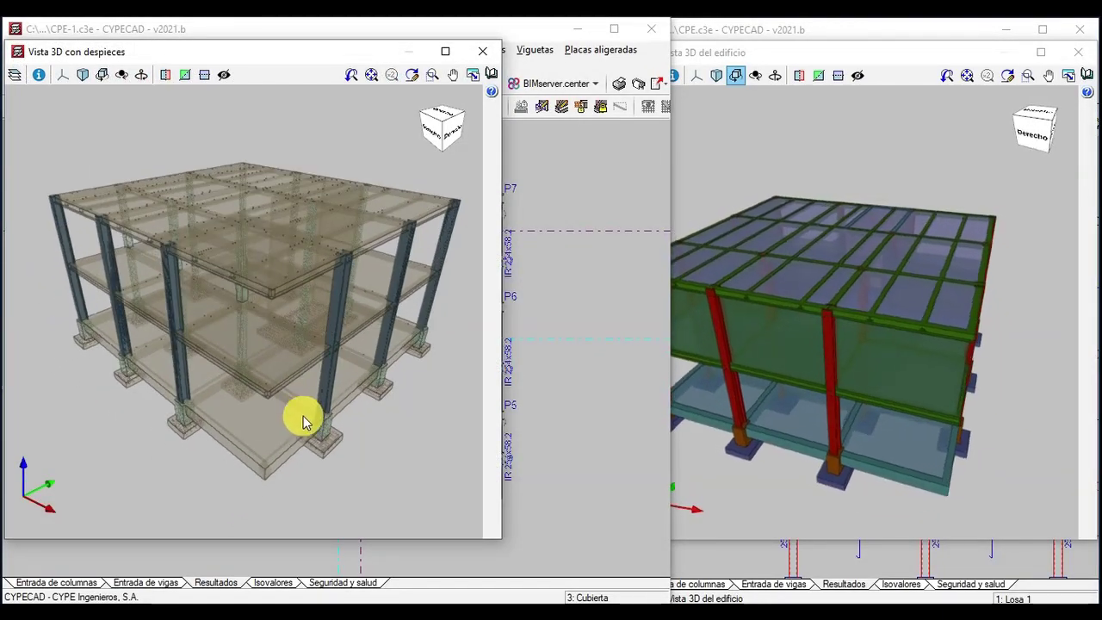
Step: Show the detailed 3D model in perspective and examine it alongside the building's 3D view, repositioning its window
click(102, 74)
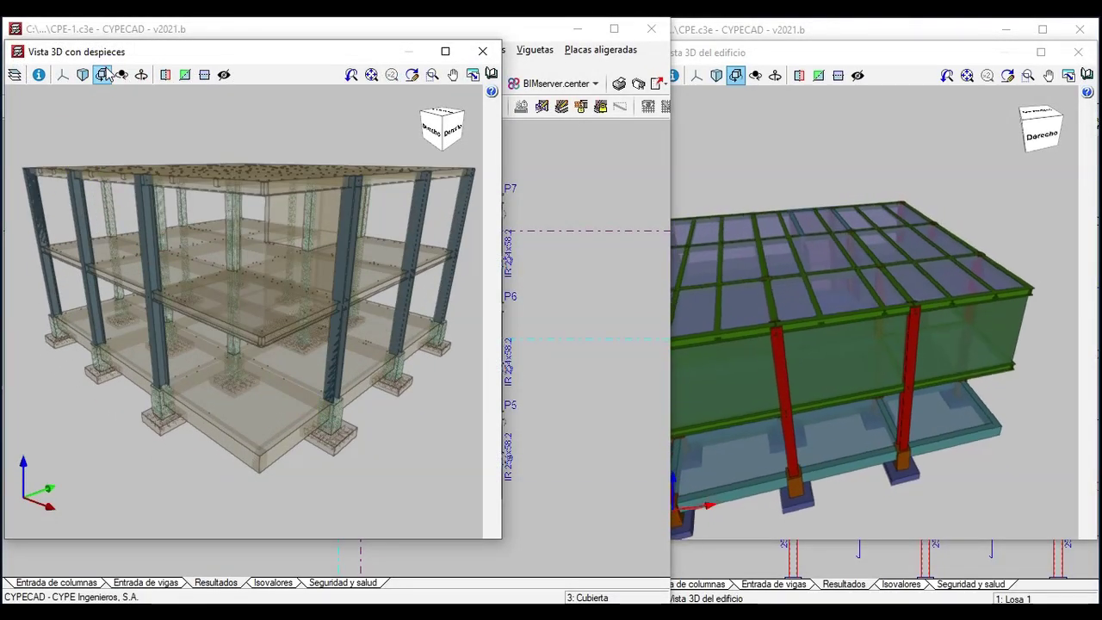
click(819, 201)
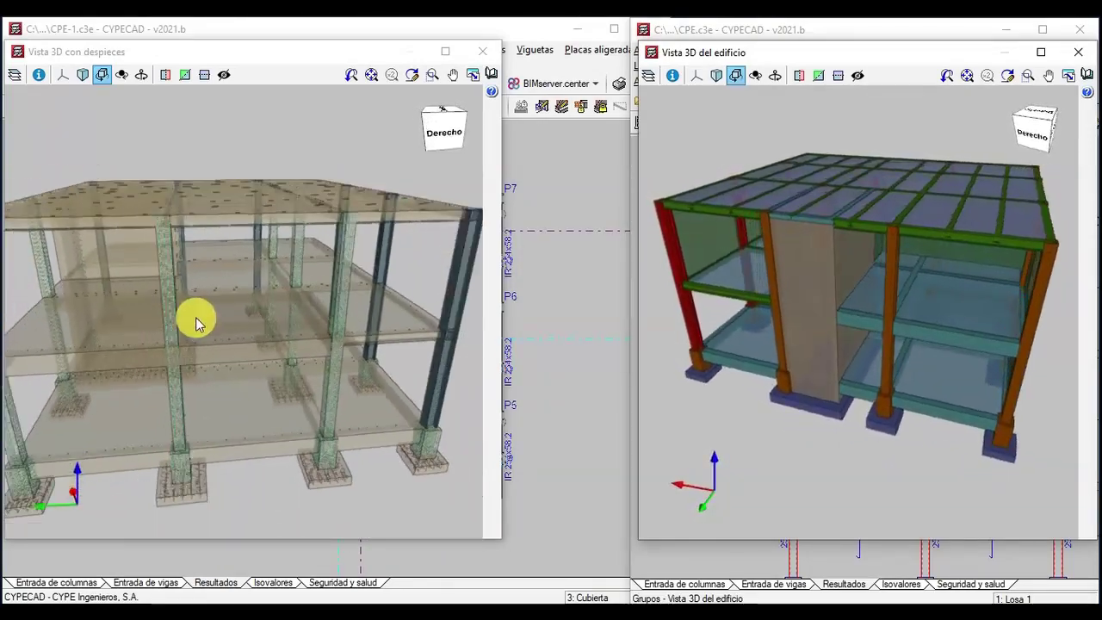
click(227, 296)
drag(239, 53, 315, 49)
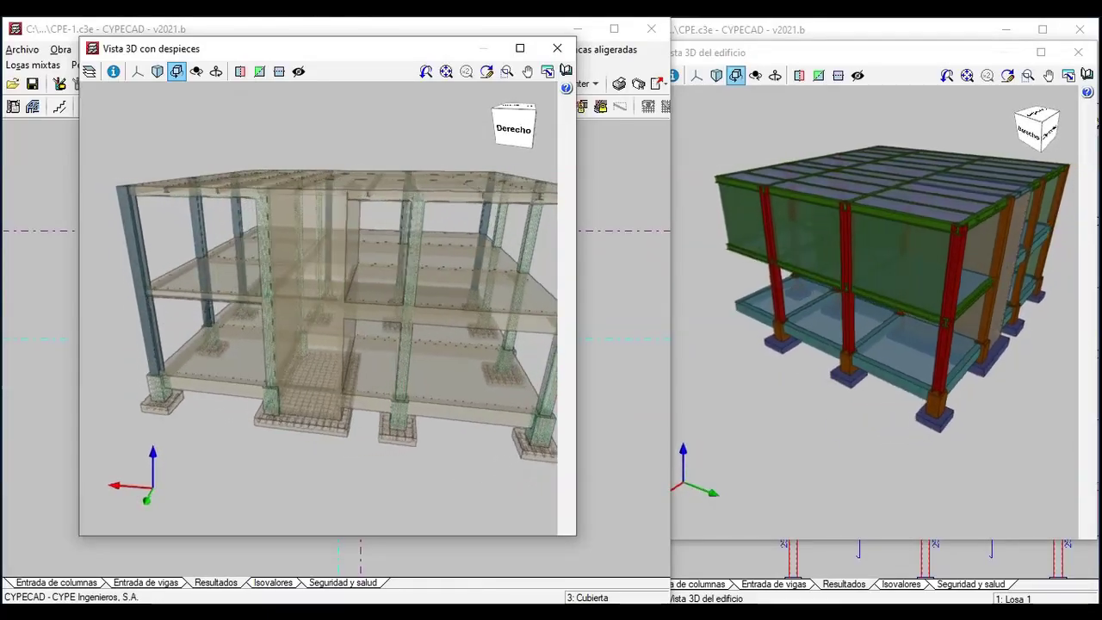